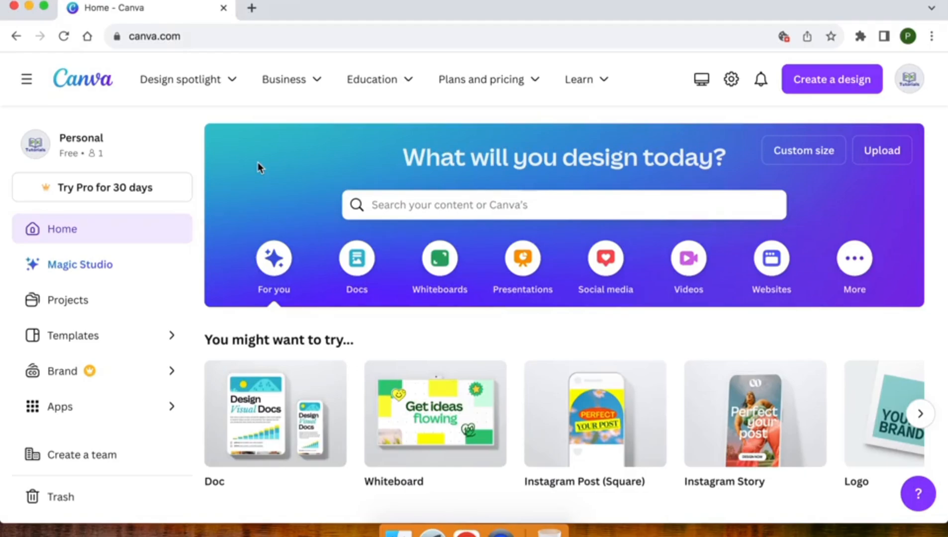
# - Find Instagram Story among the social media design types and open its template gallery
pyautogui.click(606, 259)
pyautogui.scroll(-5, 608, 270)
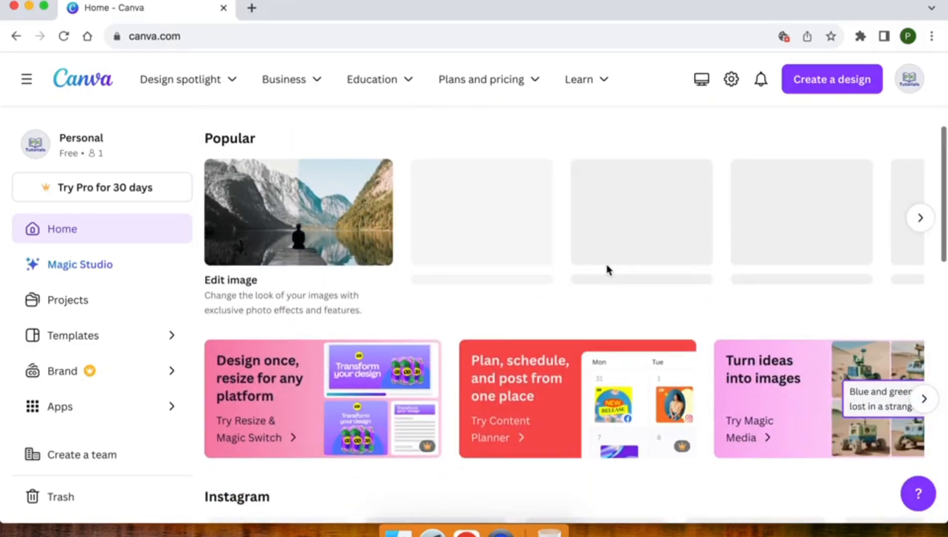
pyautogui.scroll(-7, 607, 269)
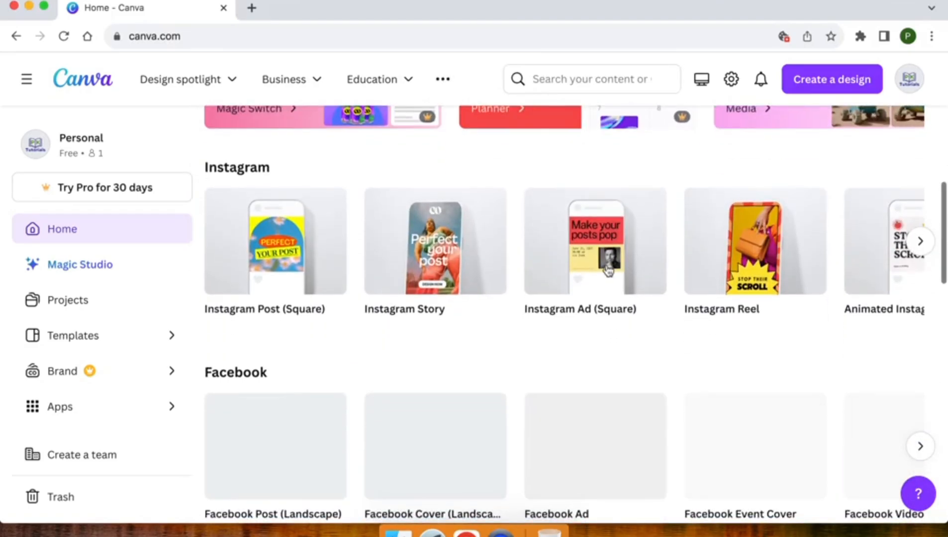
pyautogui.scroll(-1, 608, 270)
pyautogui.scroll(1, 609, 270)
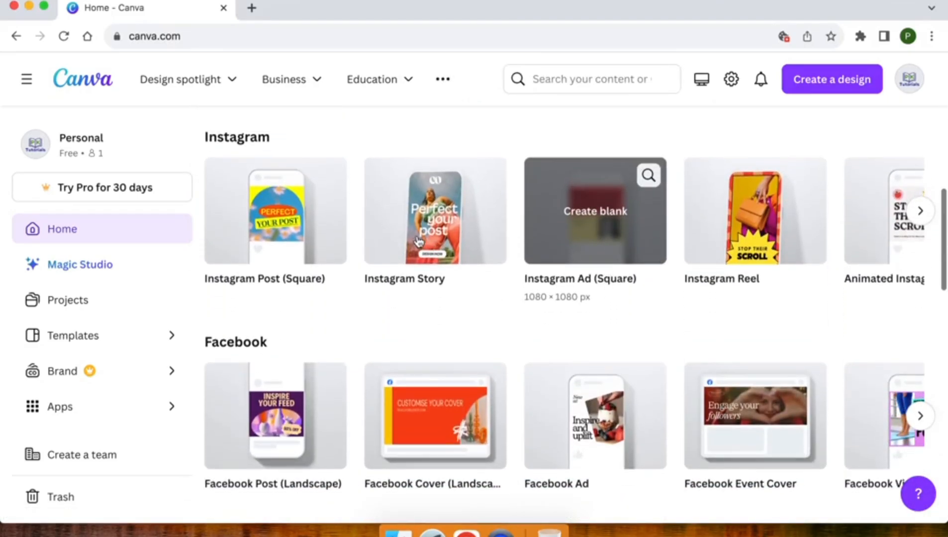
pyautogui.moveTo(408, 232)
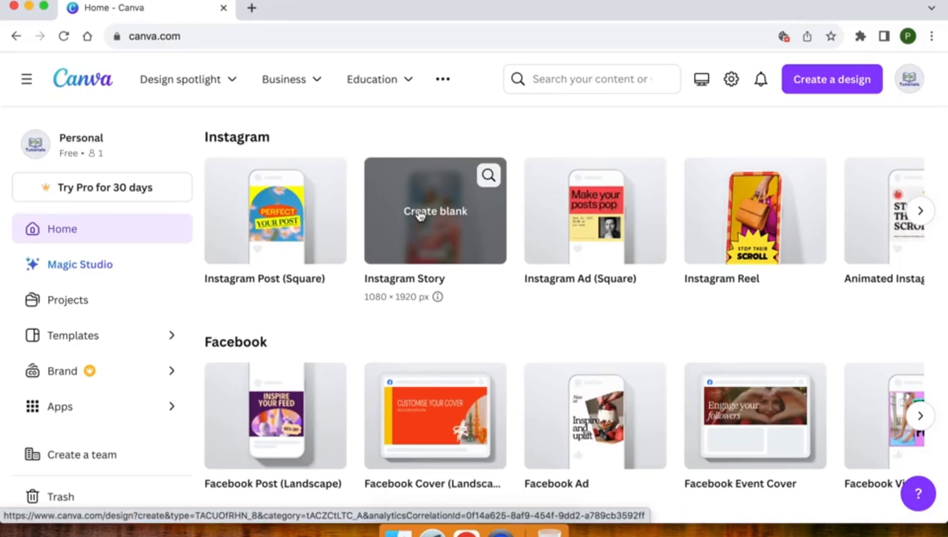
pyautogui.click(489, 176)
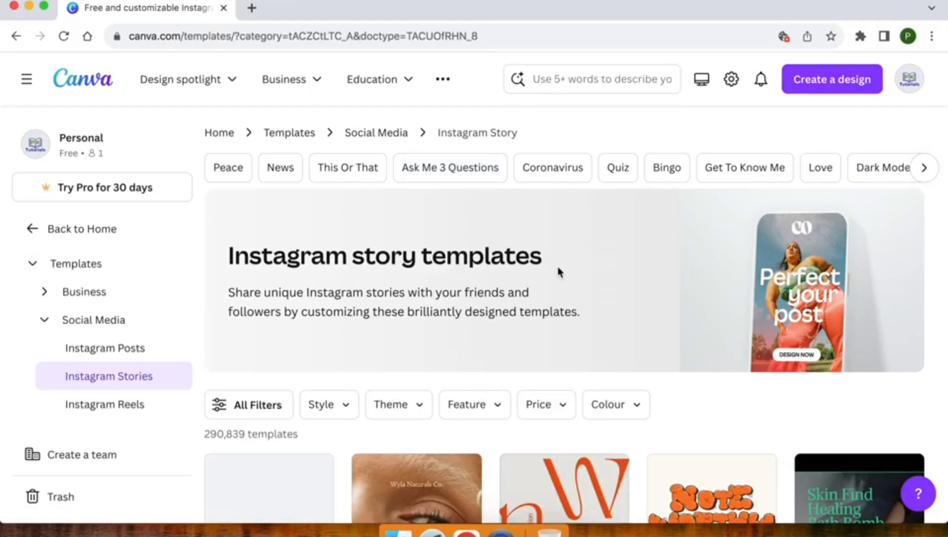
# - Look over the Instagram story templates and create a blank story design instead of using one
pyautogui.scroll(-9, 557, 267)
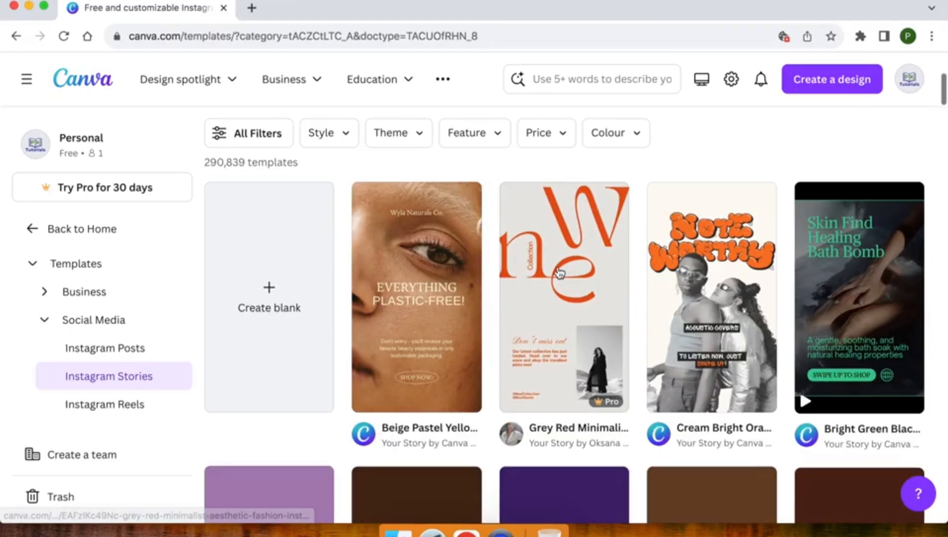
pyautogui.scroll(-3, 559, 272)
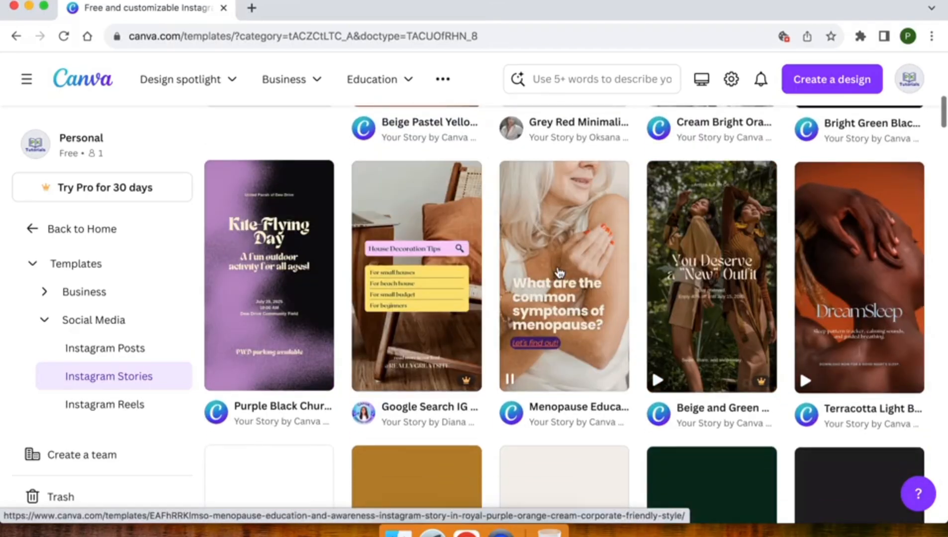
pyautogui.scroll(-10, 560, 272)
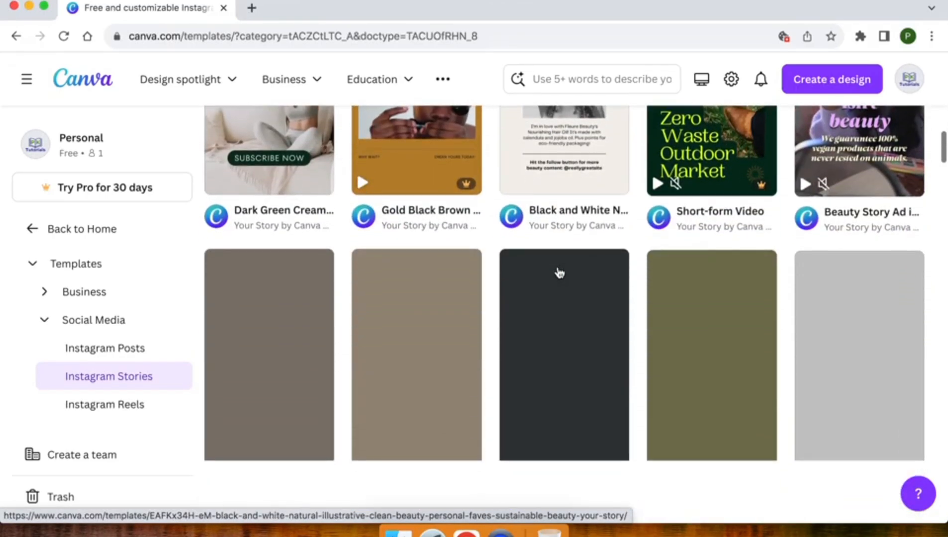
pyautogui.scroll(-4, 559, 272)
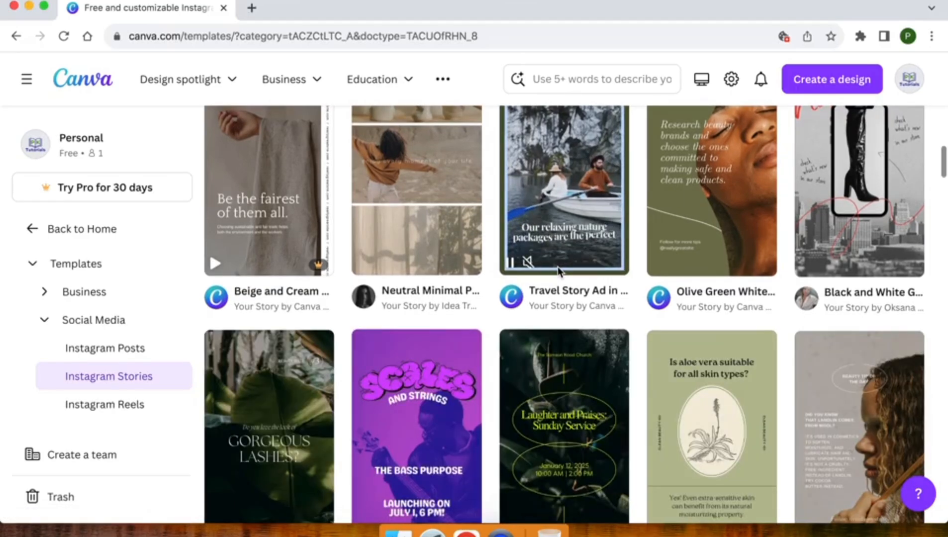
pyautogui.scroll(18, 559, 271)
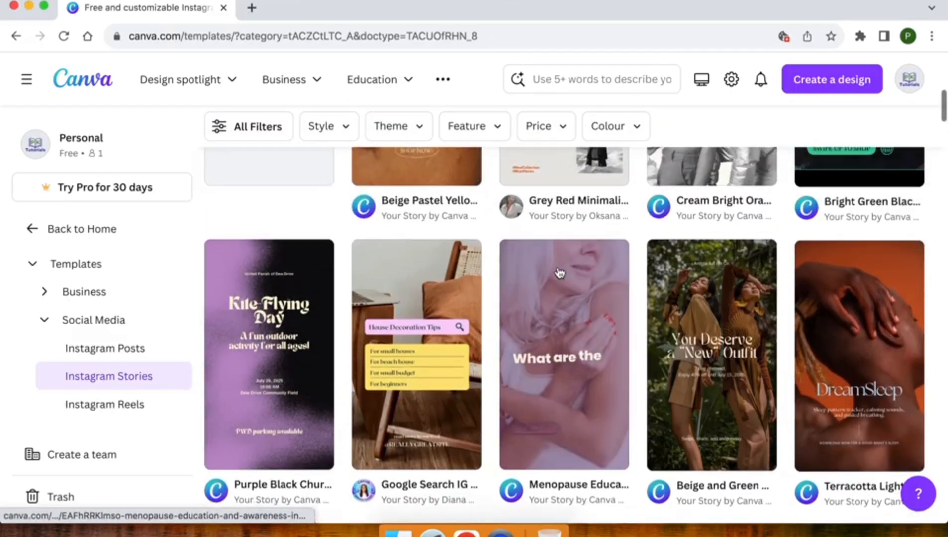
pyautogui.scroll(6, 559, 271)
pyautogui.scroll(-5, 559, 271)
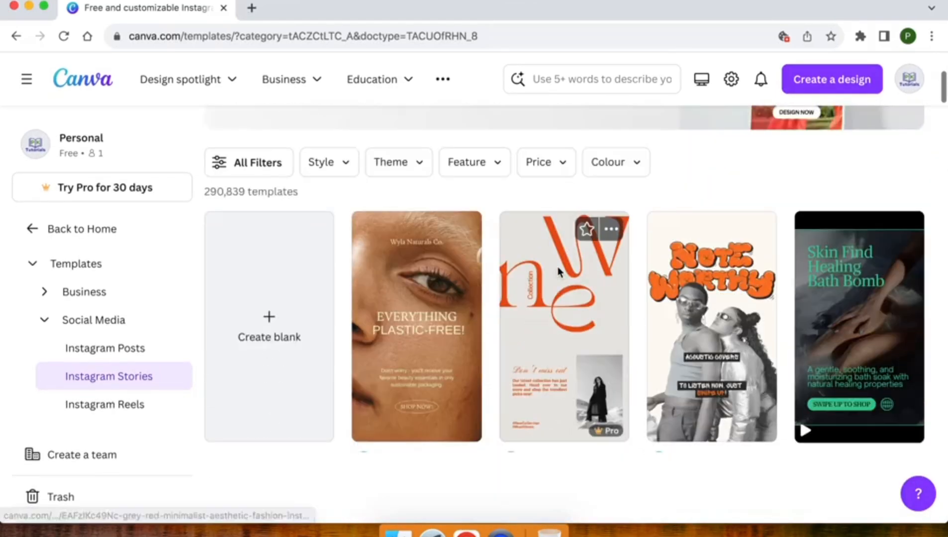
pyautogui.click(266, 308)
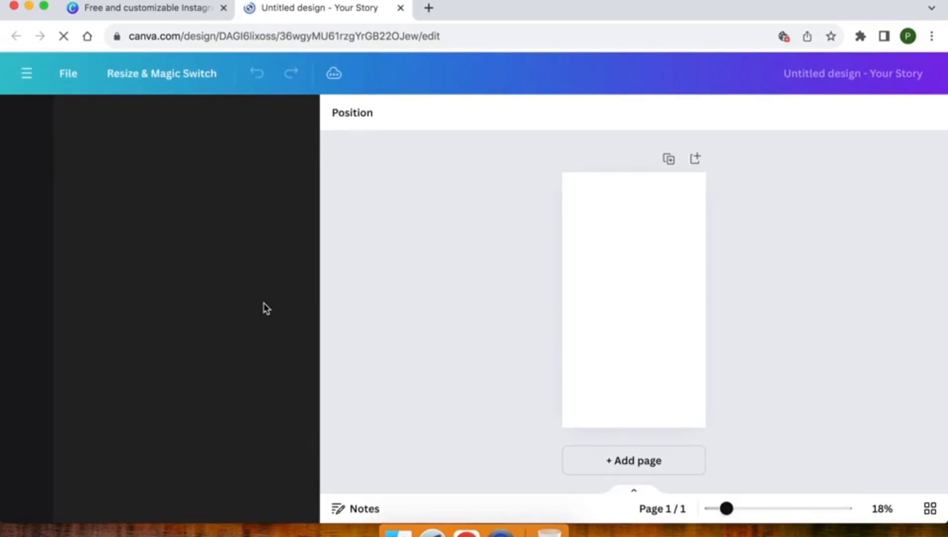
# - Revisit the Instagram story template gallery to view the ready-made designs, and return to the blank design
pyautogui.click(182, 11)
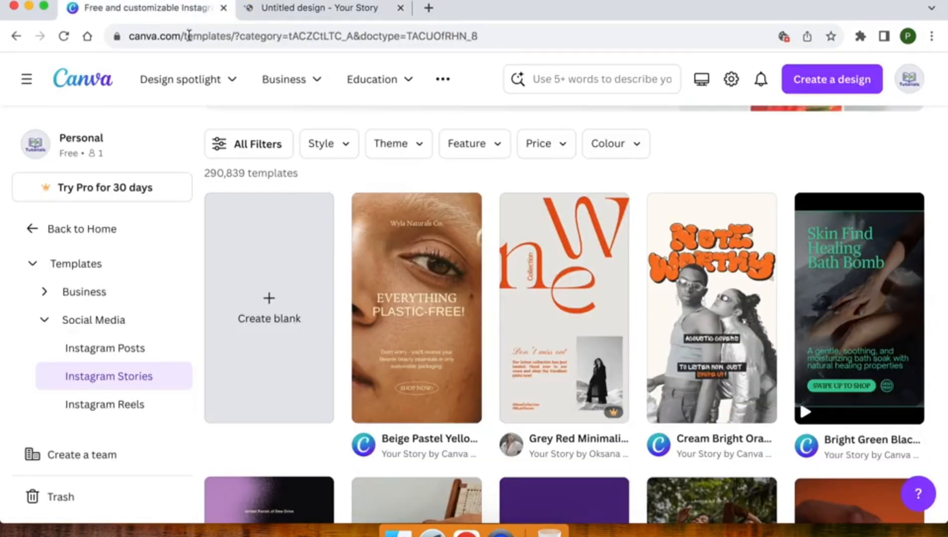
pyautogui.scroll(-5, 720, 391)
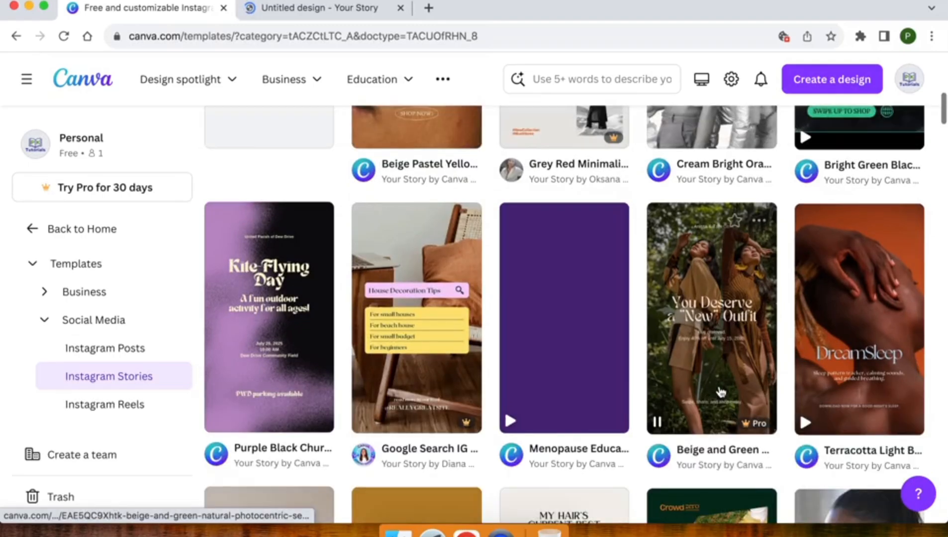
pyautogui.scroll(10, 720, 391)
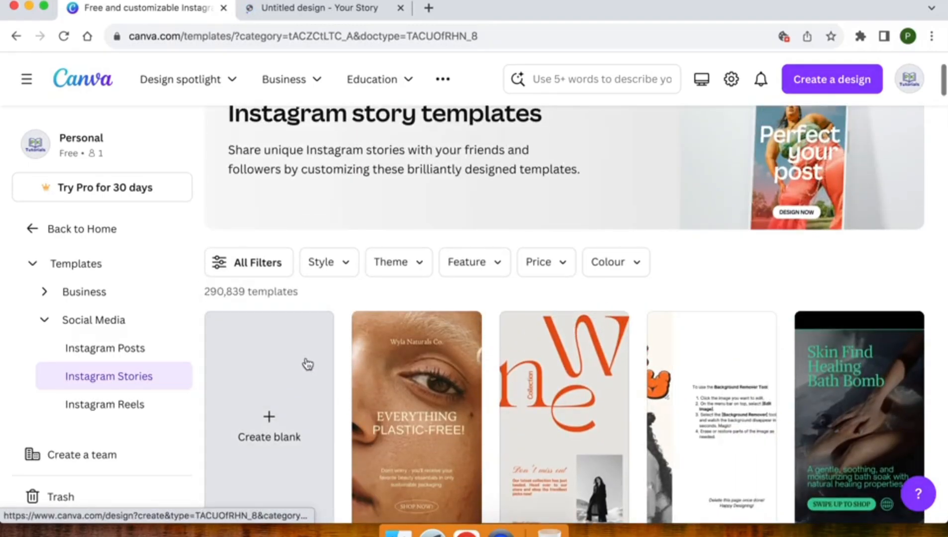
pyautogui.click(296, 9)
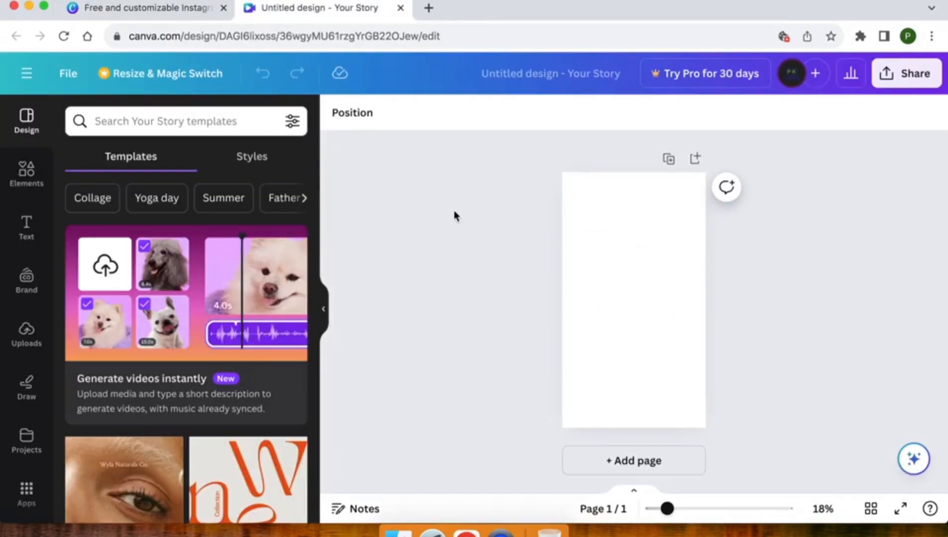
# - Select the blank page and look through the default solid and gradient colours for its background
pyautogui.click(615, 222)
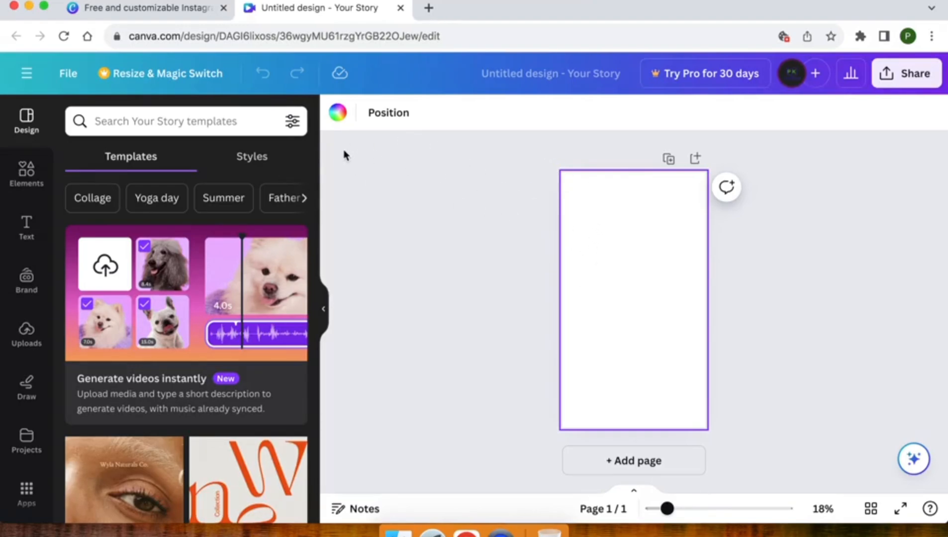
pyautogui.click(338, 114)
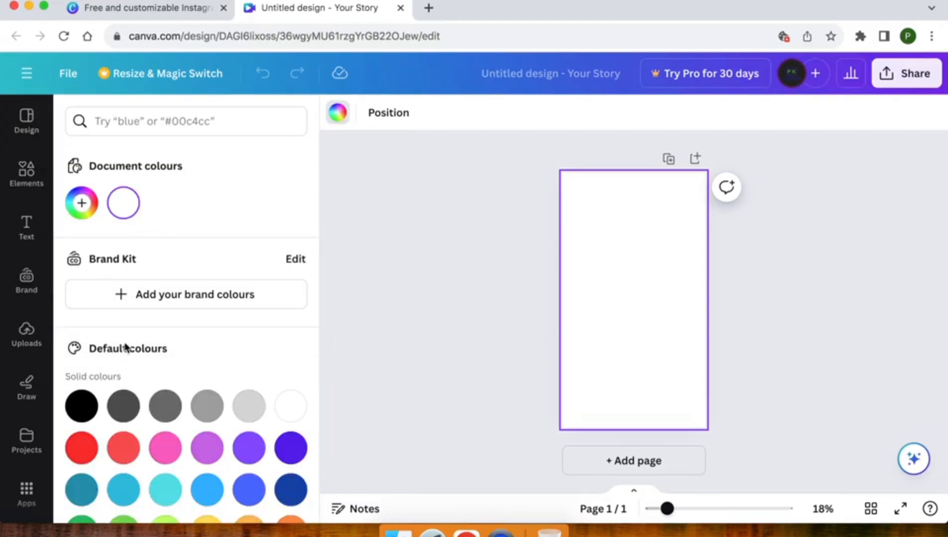
pyautogui.scroll(-5, 200, 343)
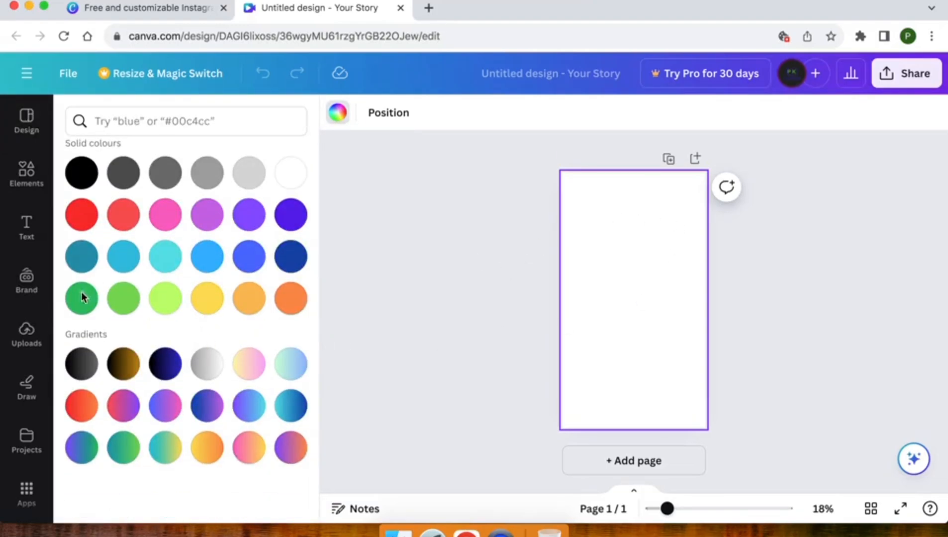
# - Open the backgrounds library among the apps and browse its background images
pyautogui.click(27, 492)
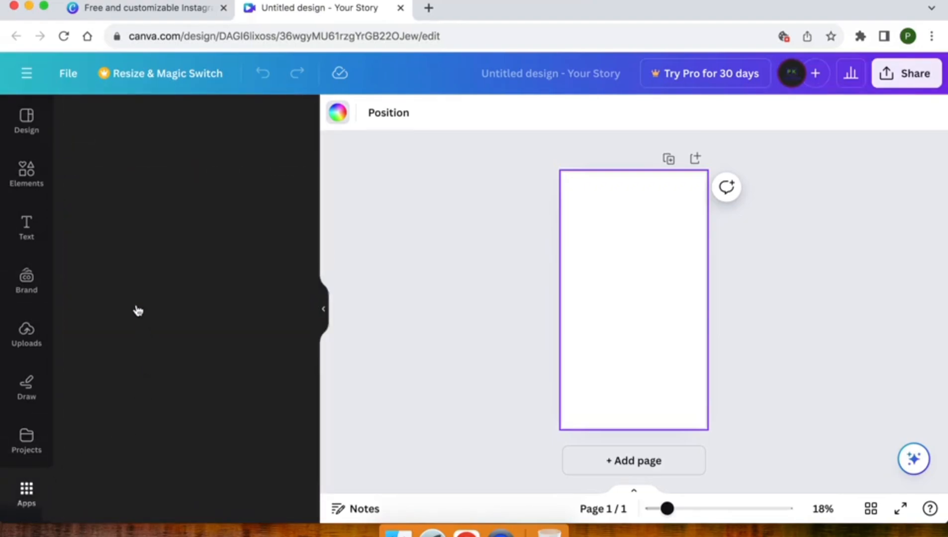
pyautogui.scroll(-6, 157, 275)
pyautogui.scroll(-3, 159, 275)
pyautogui.click(152, 340)
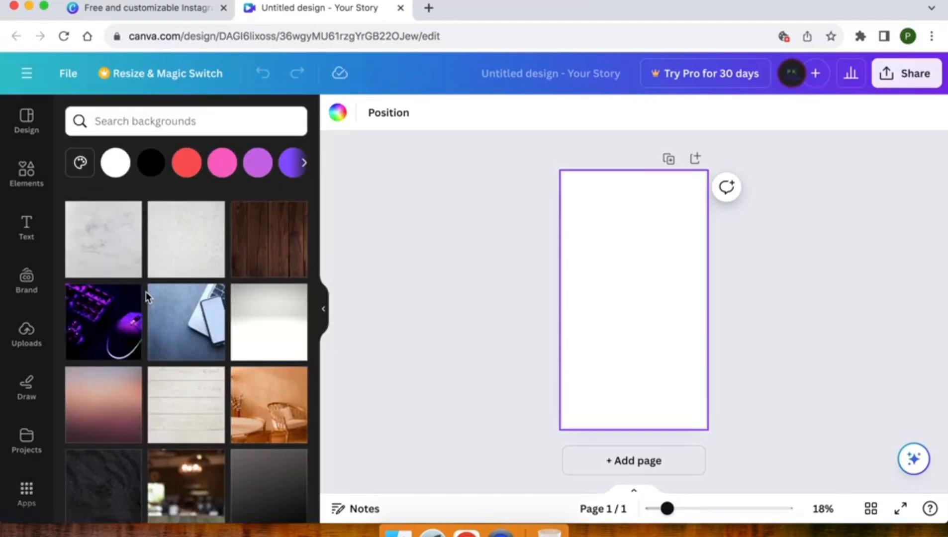
pyautogui.scroll(-10, 160, 365)
pyautogui.scroll(-3, 160, 367)
pyautogui.scroll(5, 160, 367)
pyautogui.scroll(-10, 160, 367)
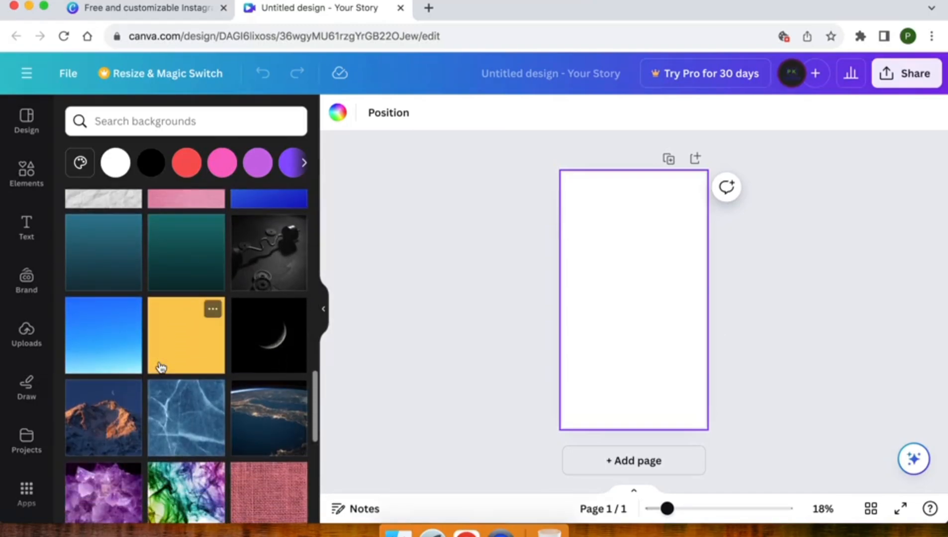
pyautogui.scroll(-10, 160, 368)
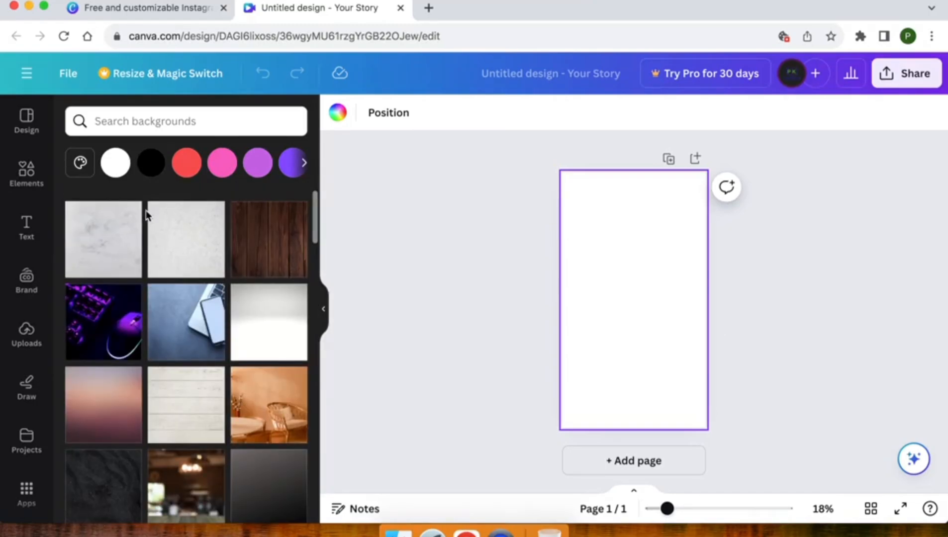
# - Search the background images for "gradient green" using the suggested search term
pyautogui.click(134, 123)
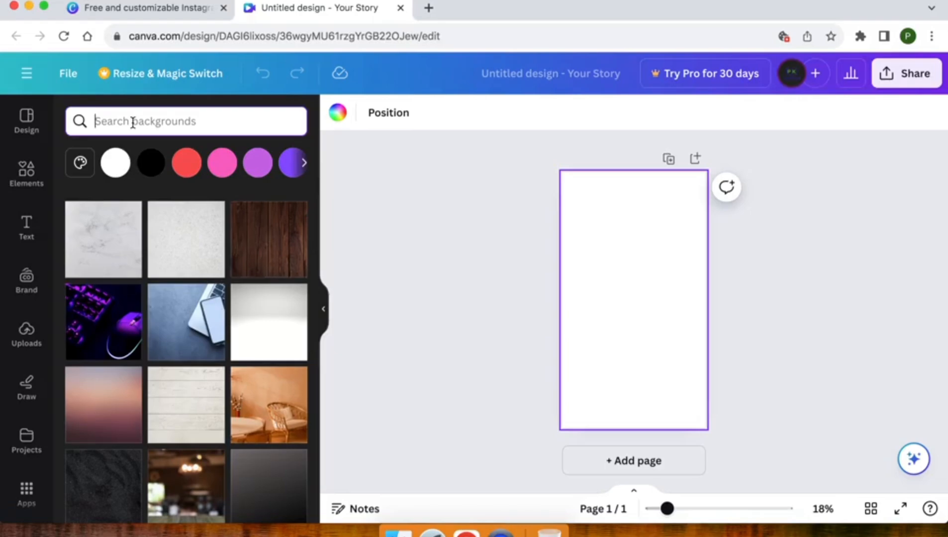
pyautogui.write('grad')
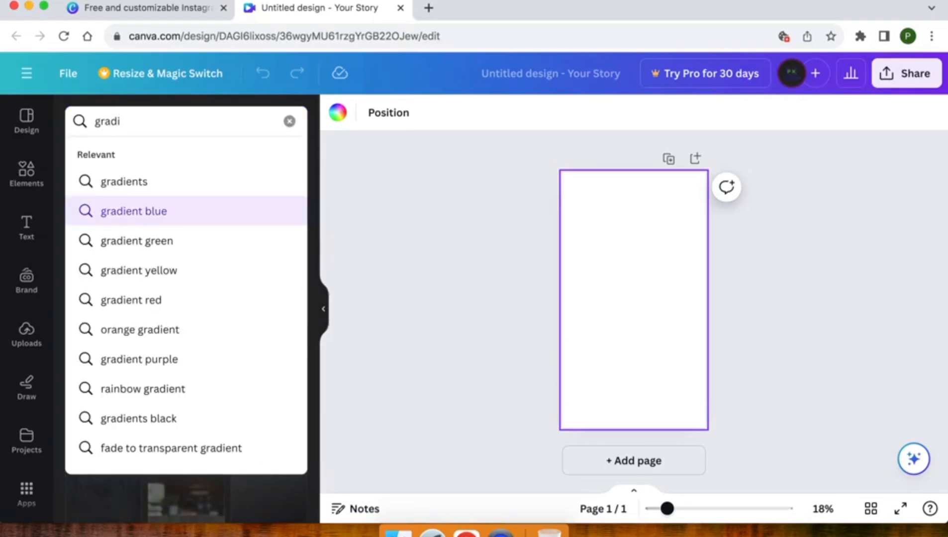
pyautogui.write('i')
pyautogui.press('Down')
pyautogui.press('Return')
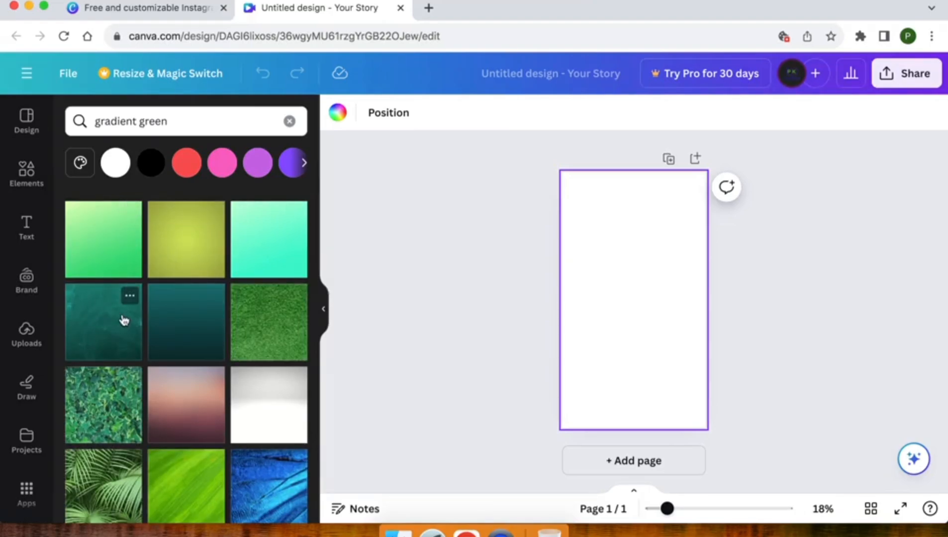
# - Apply the light-to-bright green gradient image as the story page's background and deselect it
pyautogui.scroll(-10, 124, 320)
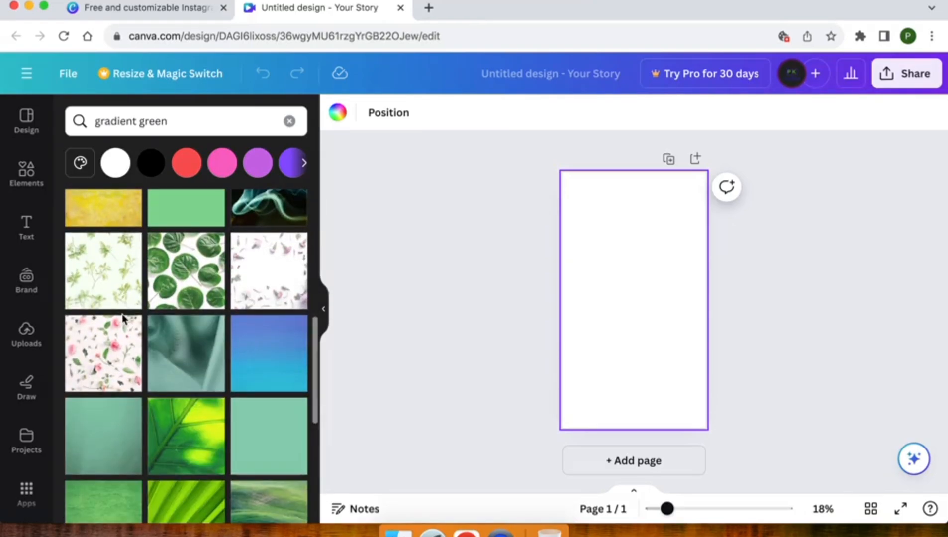
pyautogui.scroll(-6, 124, 320)
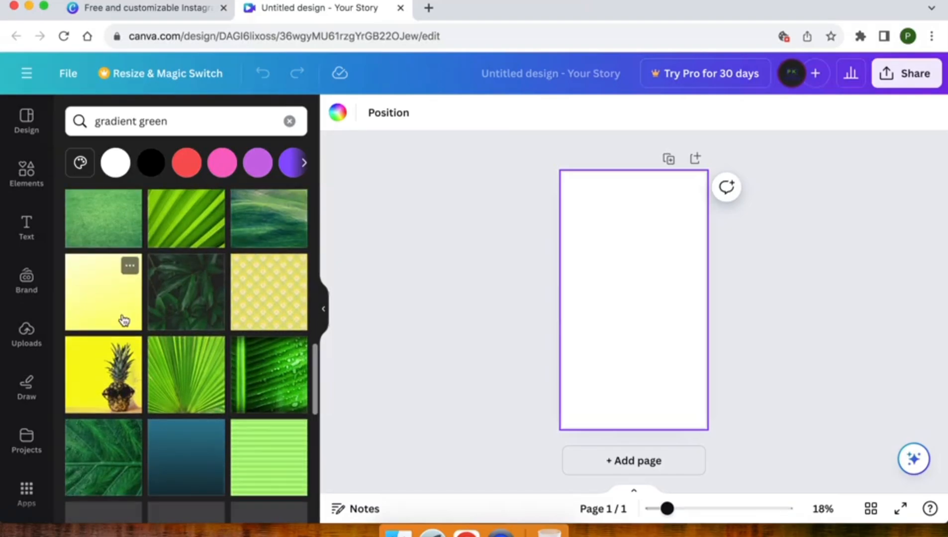
pyautogui.scroll(-8, 124, 320)
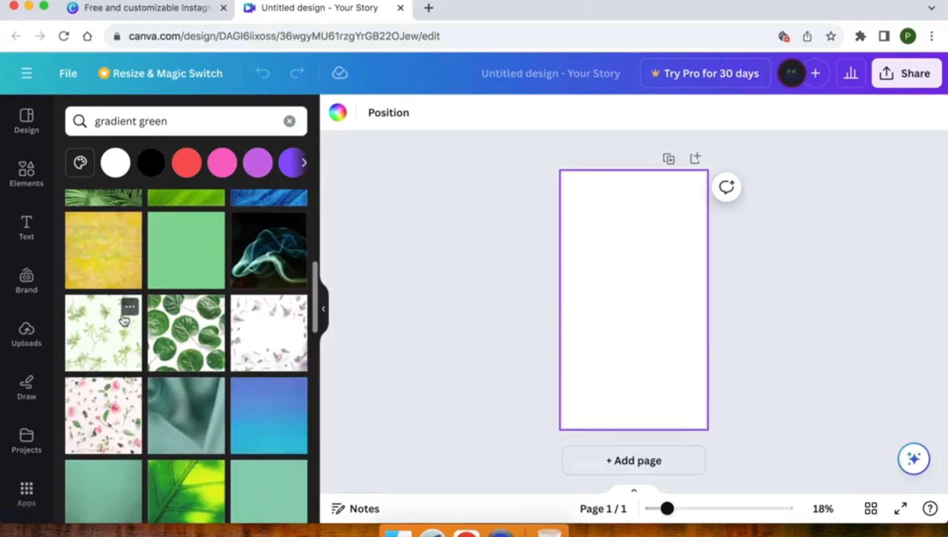
pyautogui.scroll(6, 122, 318)
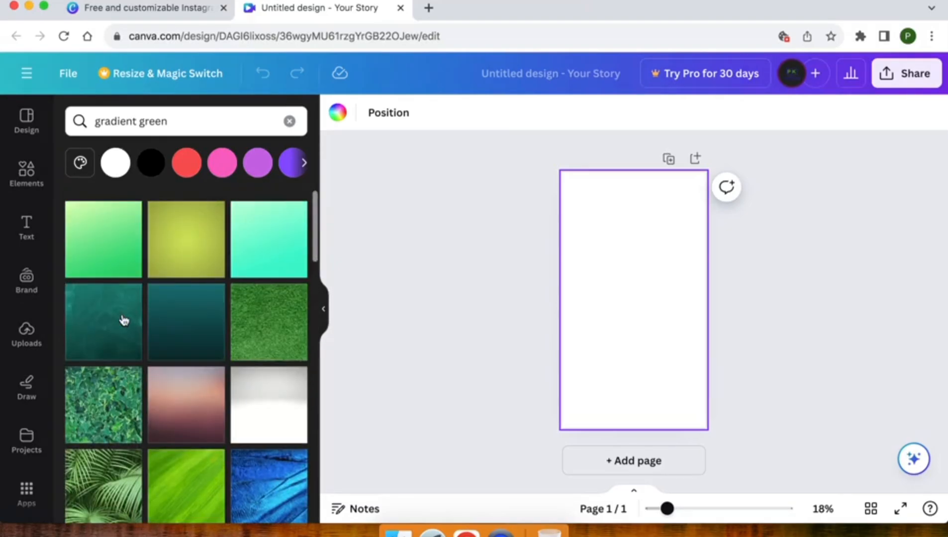
pyautogui.click(111, 243)
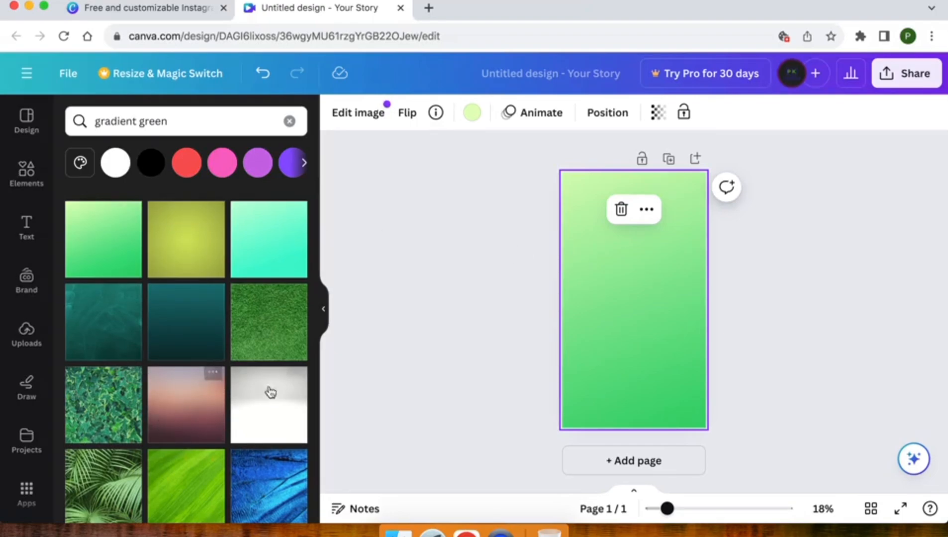
pyautogui.click(421, 312)
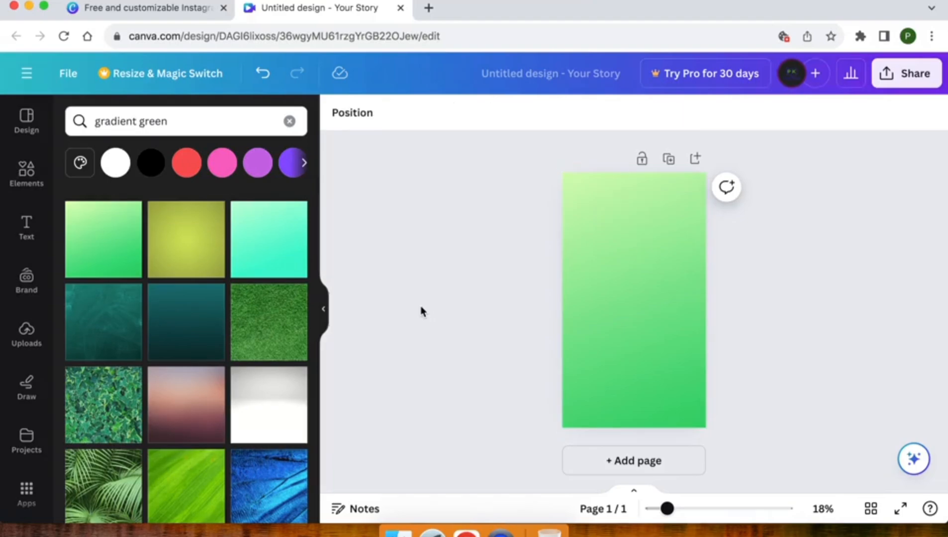
# - Add a heading to the story page and set its text to "Digital Marketing Agency"
pyautogui.click(27, 238)
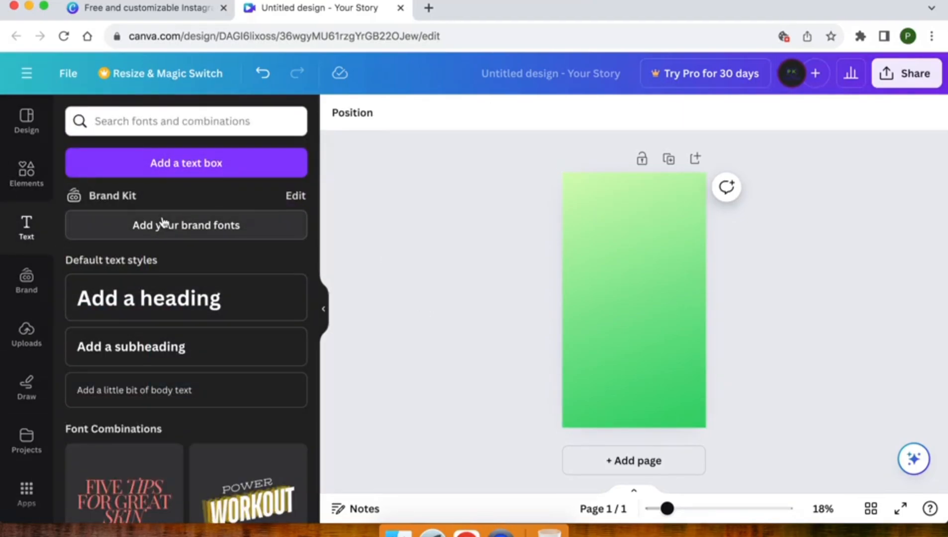
pyautogui.click(132, 311)
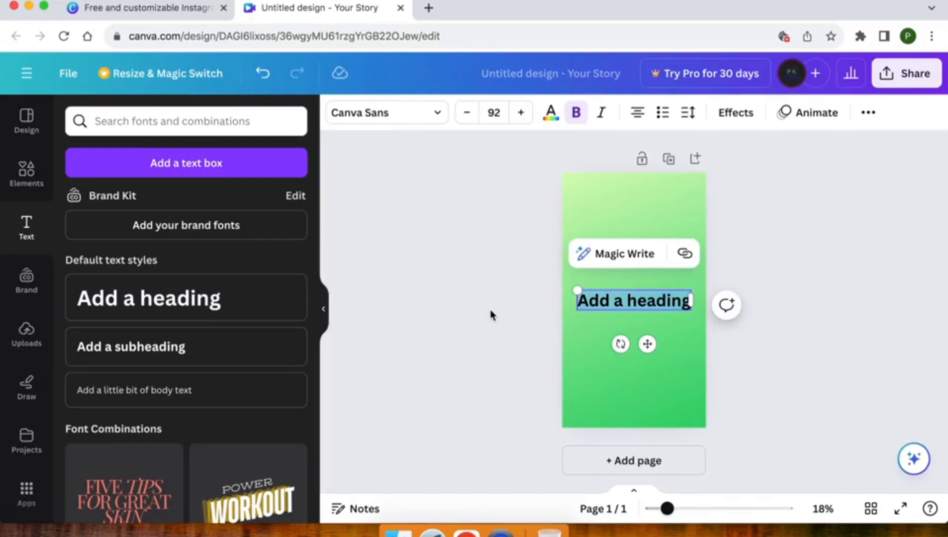
pyautogui.write('Di')
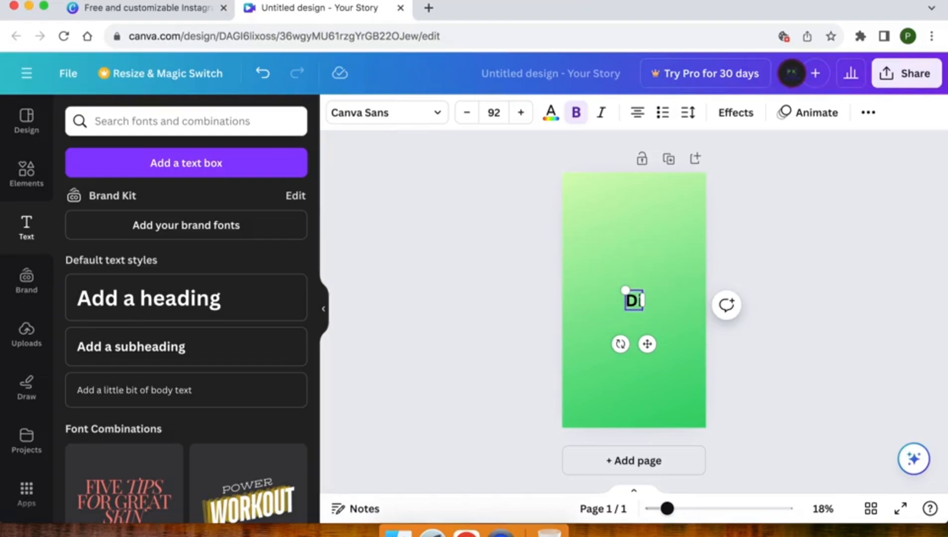
pyautogui.write('gital Mark')
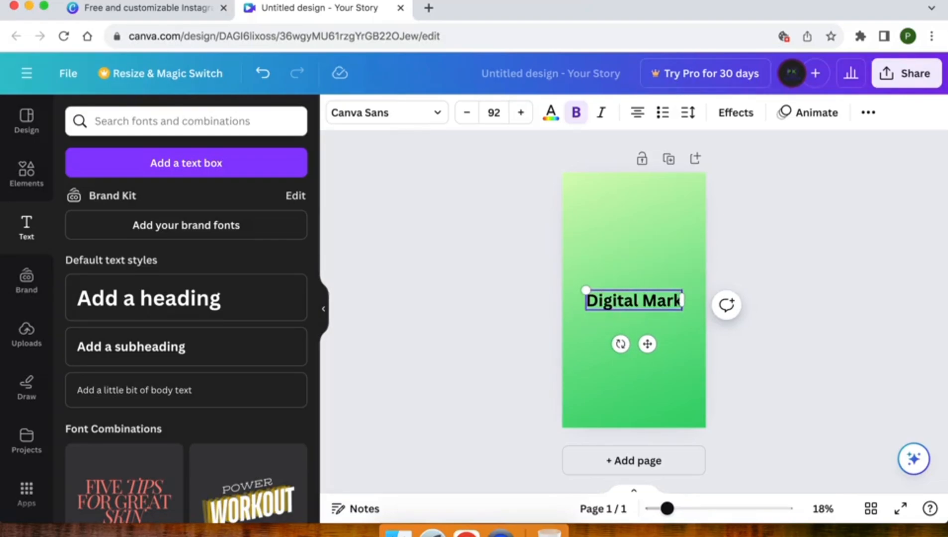
pyautogui.write('eting')
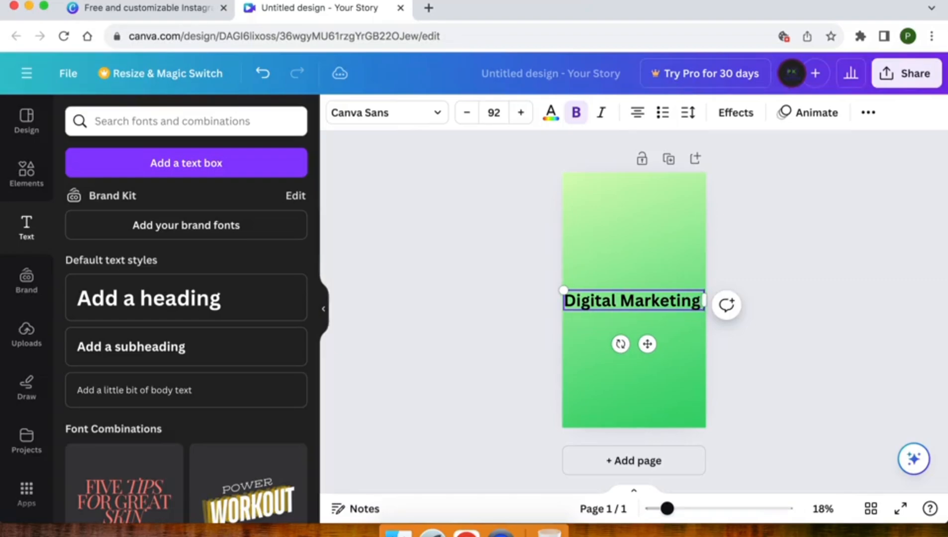
pyautogui.write(' Agency')
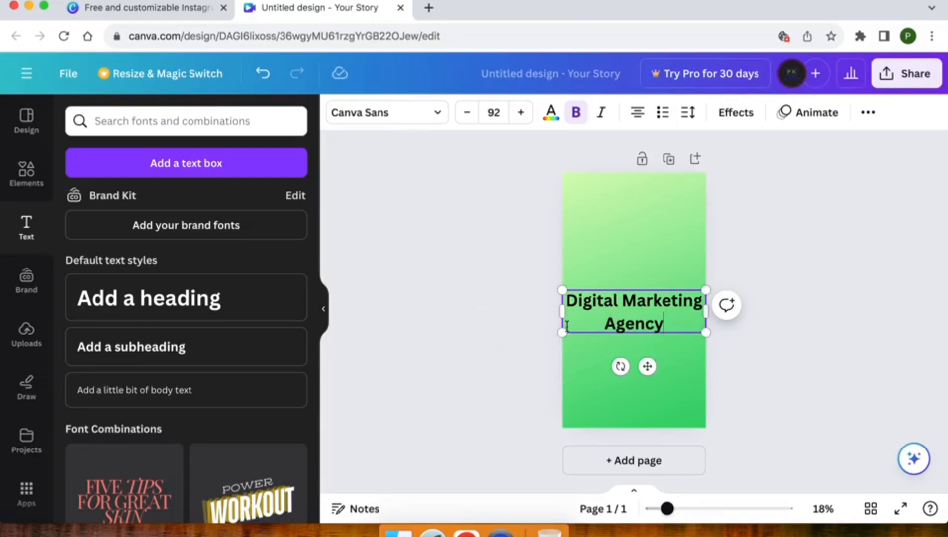
# - Narrow the heading's text box so each word sits on its own line, and move it to the upper part of the page, centred horizontally
pyautogui.moveTo(561, 310)
pyautogui.mouseDown()
pyautogui.moveTo(586, 310)
pyautogui.moveTo(576, 313)
pyautogui.mouseUp()
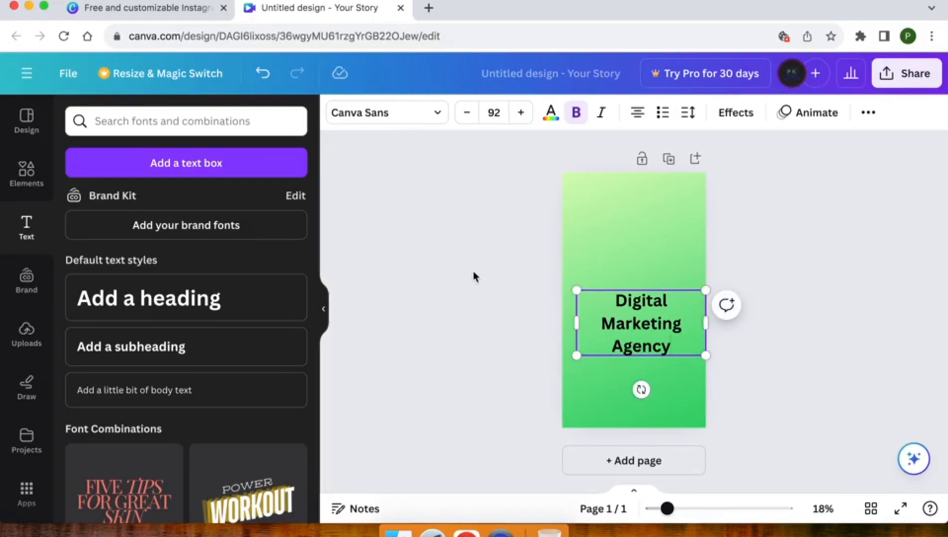
pyautogui.moveTo(648, 322); pyautogui.dragTo(642, 244)
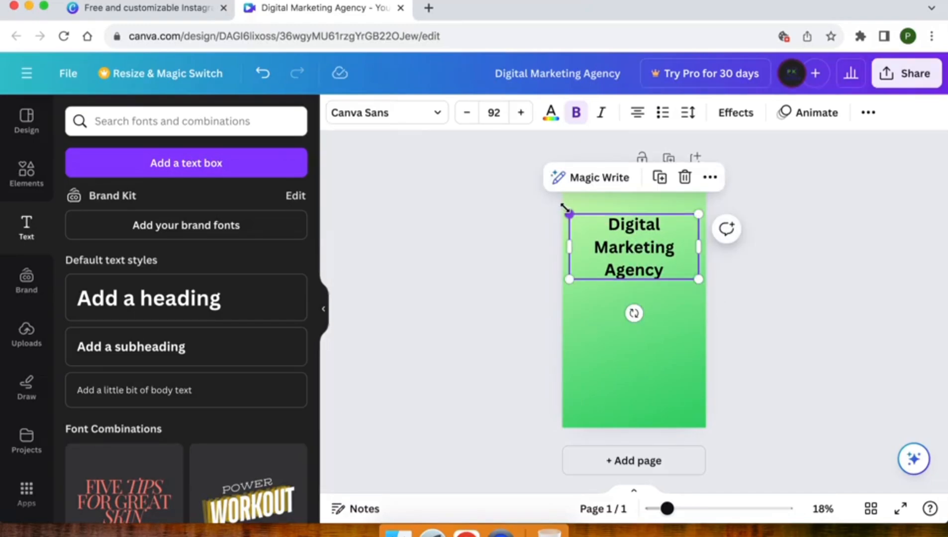
# - Tilt the heading so it rises to the right, enlarge it to font size 124, and keep it centred in the page's upper half
pyautogui.moveTo(634, 313); pyautogui.dragTo(654, 305)
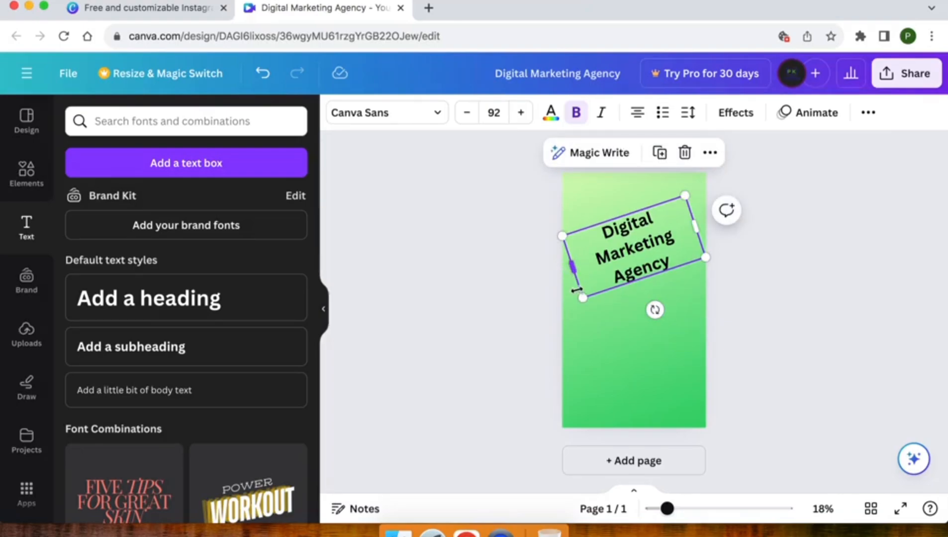
pyautogui.moveTo(583, 298); pyautogui.dragTo(560, 316)
pyautogui.moveTo(639, 328); pyautogui.dragTo(643, 326)
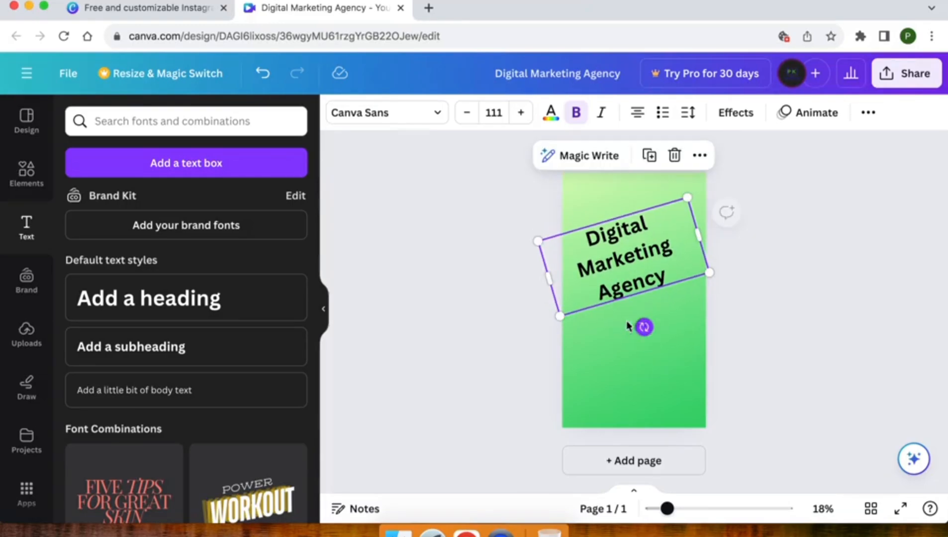
pyautogui.moveTo(602, 269)
pyautogui.mouseDown()
pyautogui.moveTo(610, 256)
pyautogui.moveTo(617, 264)
pyautogui.mouseUp()
pyautogui.moveTo(578, 305); pyautogui.dragTo(546, 315)
pyautogui.click(497, 312)
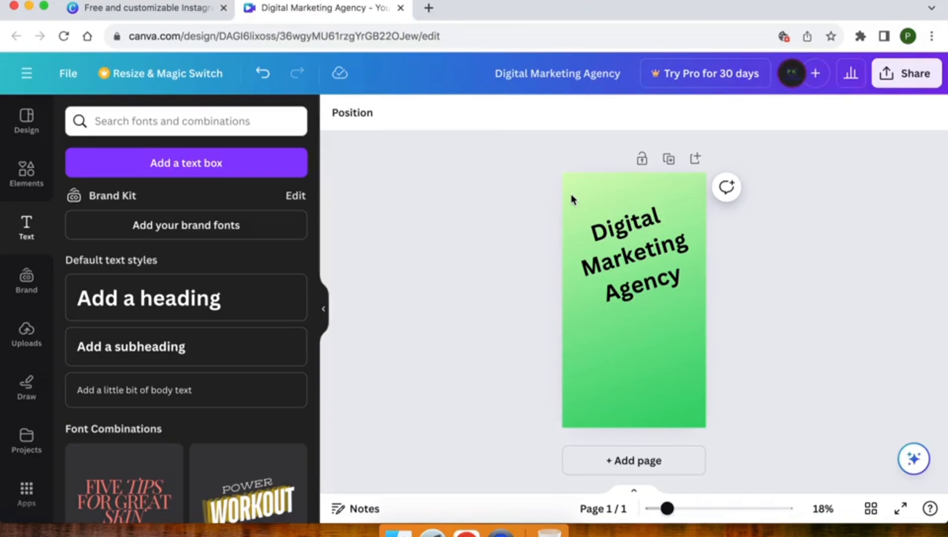
# - Try the Shadow, Lift, Hollow, Splice, Outline and Glitch text effects on the heading, and settle on the Echo effect
pyautogui.click(626, 263)
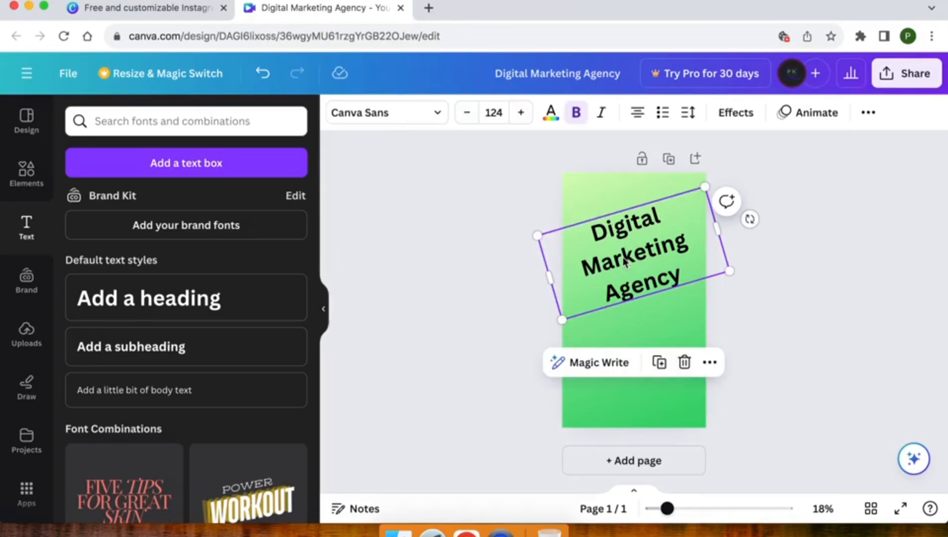
pyautogui.click(736, 114)
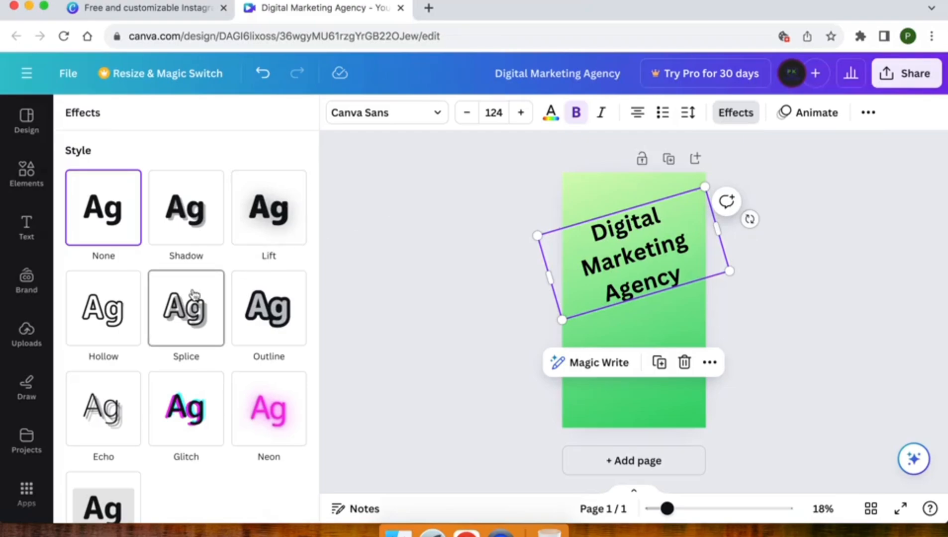
pyautogui.click(180, 210)
pyautogui.click(269, 219)
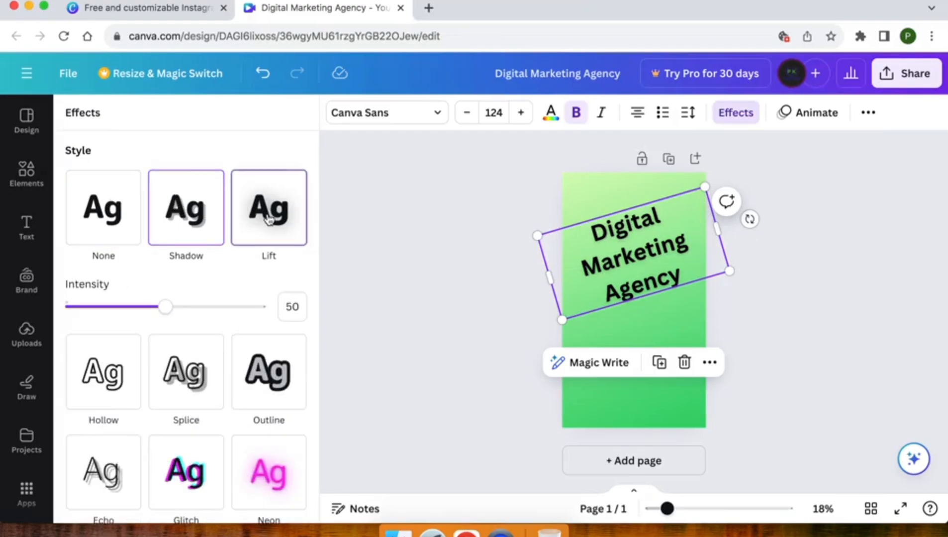
pyautogui.click(103, 388)
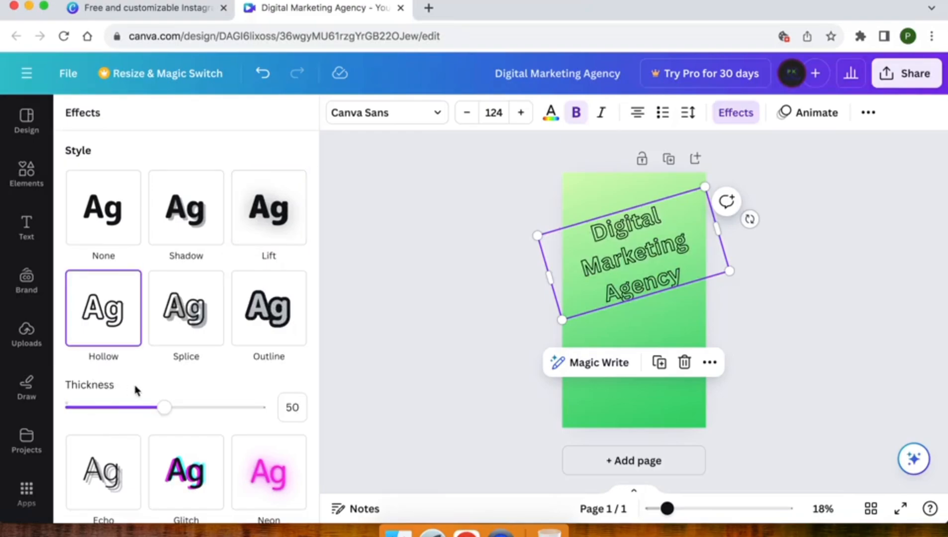
pyautogui.click(183, 312)
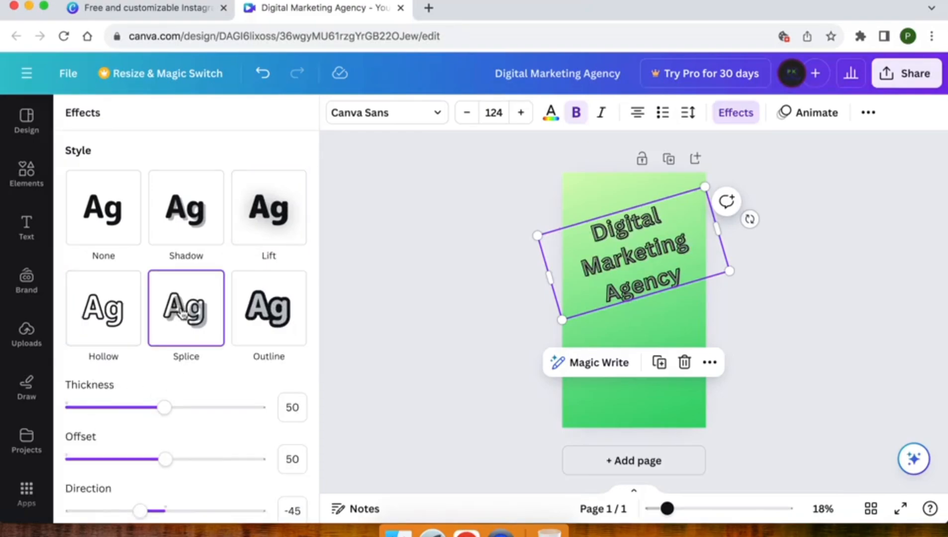
pyautogui.click(268, 310)
pyautogui.scroll(-5, 268, 311)
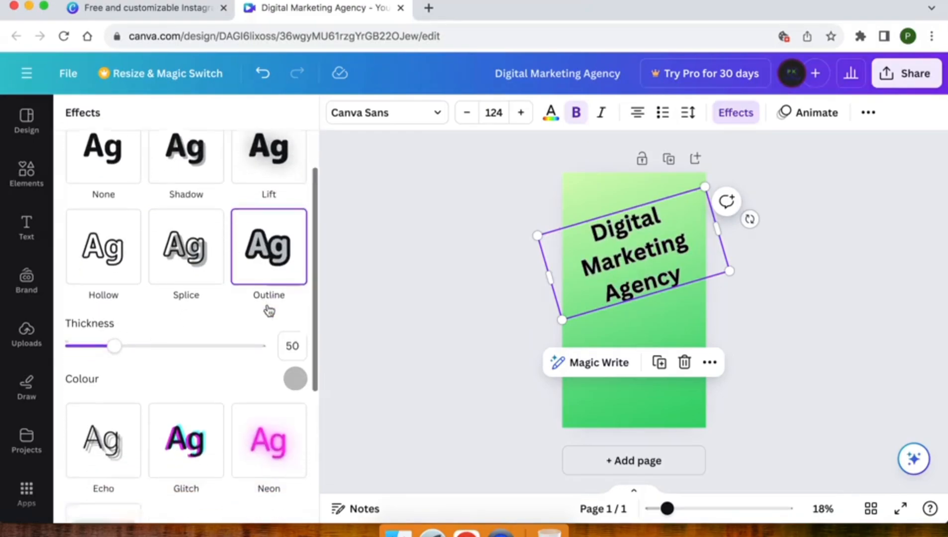
pyautogui.click(186, 273)
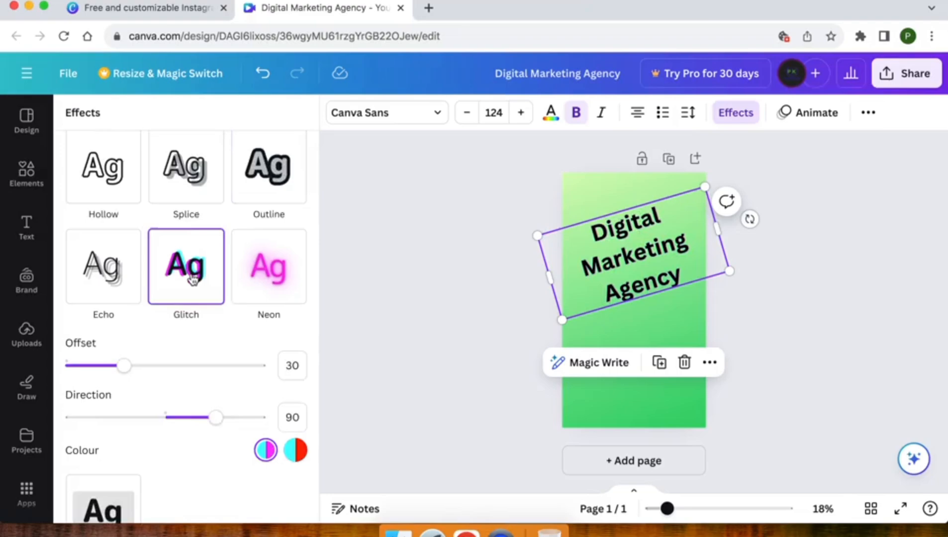
pyautogui.click(257, 277)
pyautogui.scroll(-3, 257, 280)
pyautogui.click(111, 157)
pyautogui.scroll(5, 111, 157)
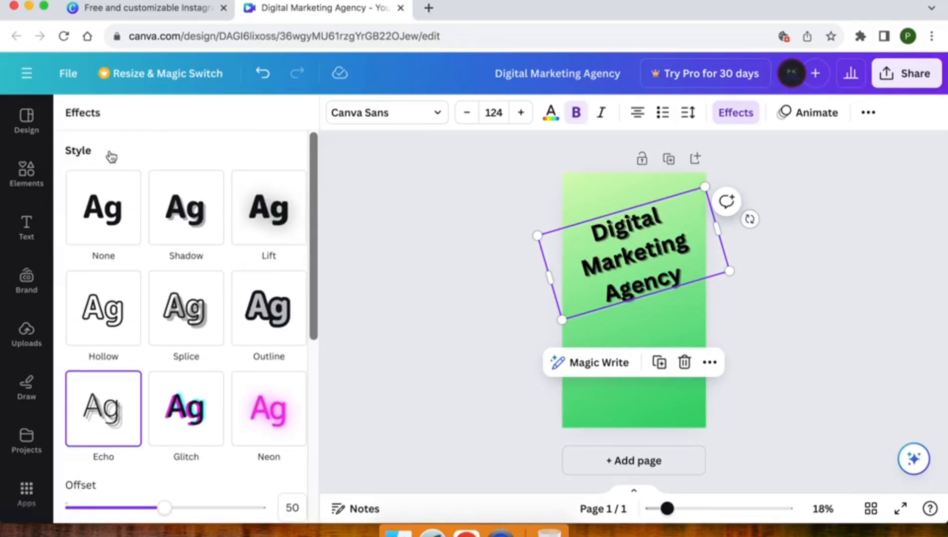
# - Try white, pink, light red and green as the Echo effect's colour, settle on white, and deselect the heading
pyautogui.scroll(-5, 110, 156)
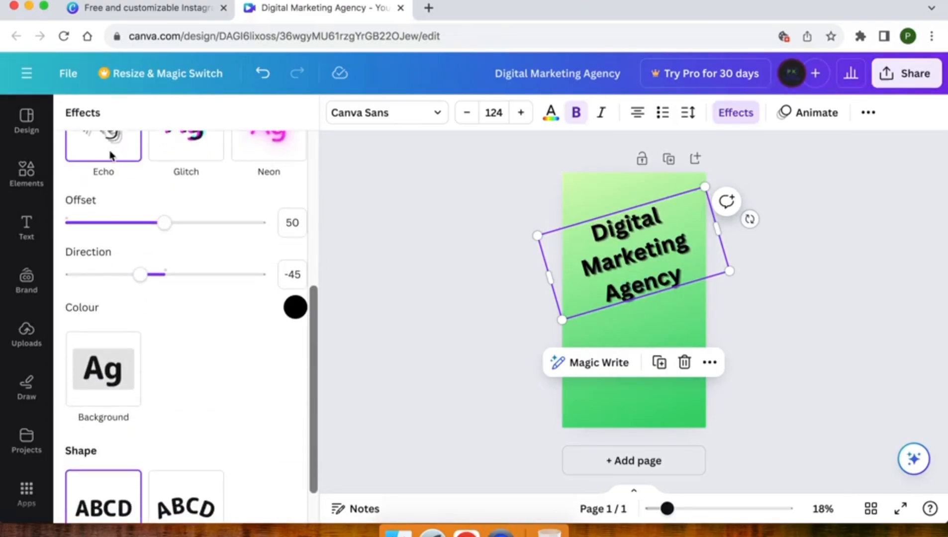
pyautogui.click(295, 307)
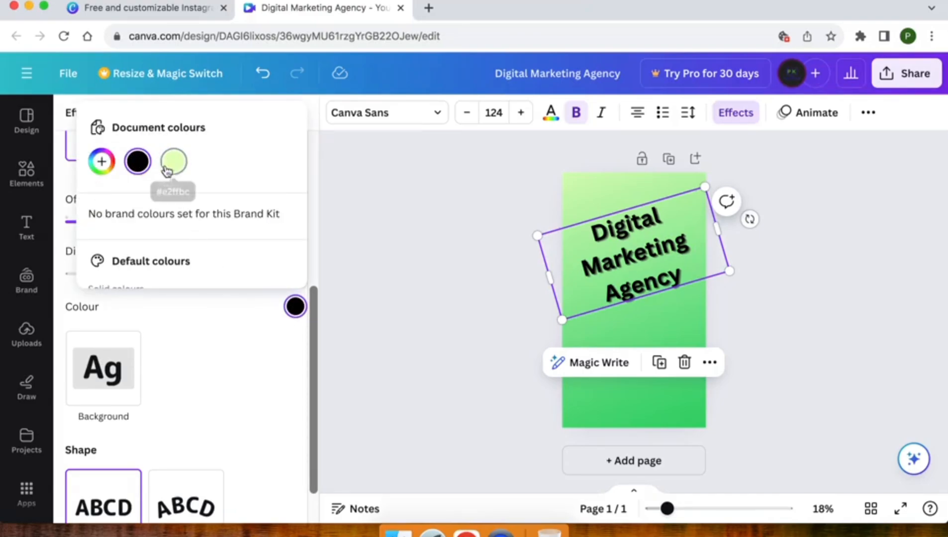
pyautogui.scroll(-5, 164, 194)
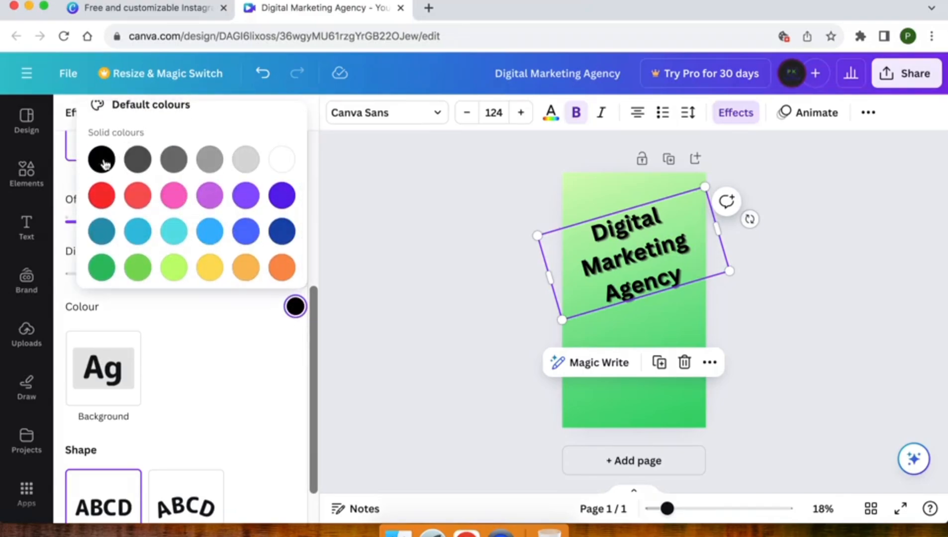
pyautogui.click(281, 161)
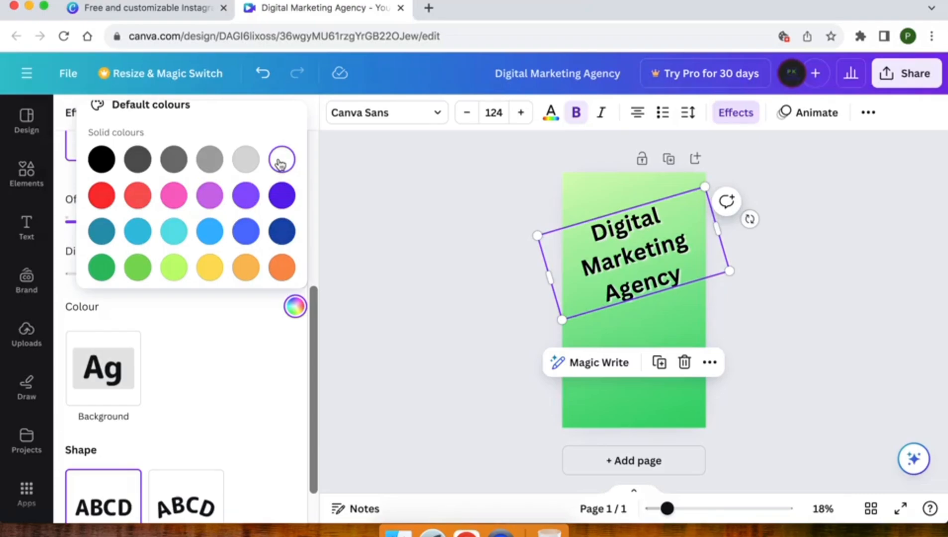
pyautogui.click(175, 197)
pyautogui.click(138, 197)
pyautogui.click(137, 267)
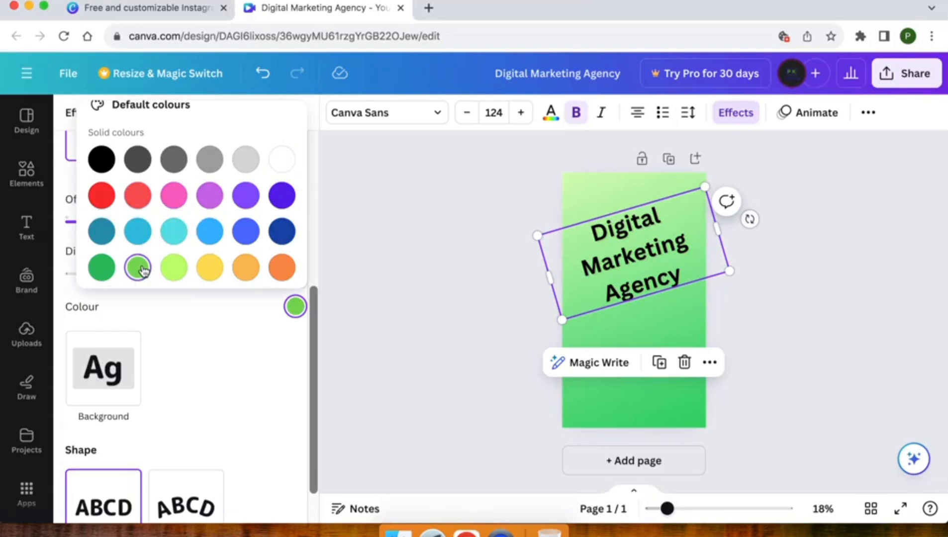
pyautogui.click(277, 167)
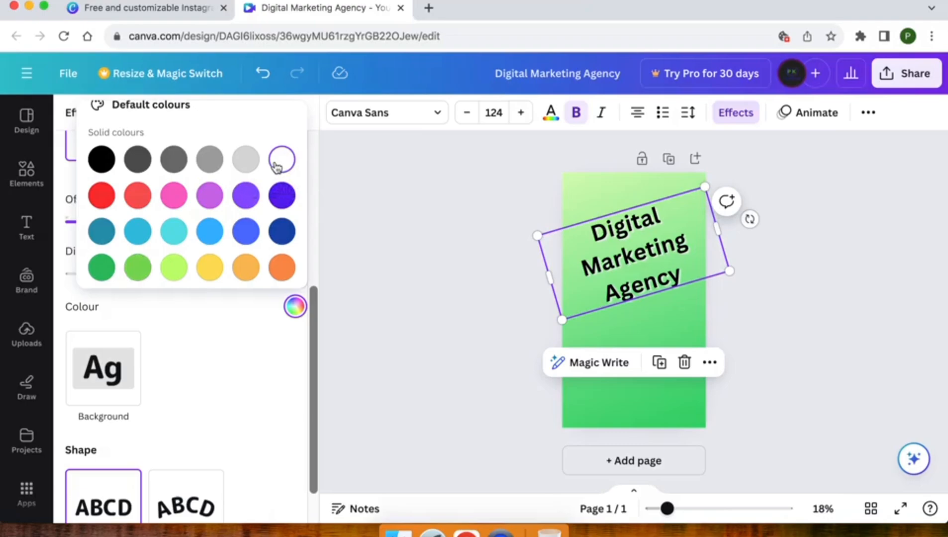
pyautogui.click(448, 253)
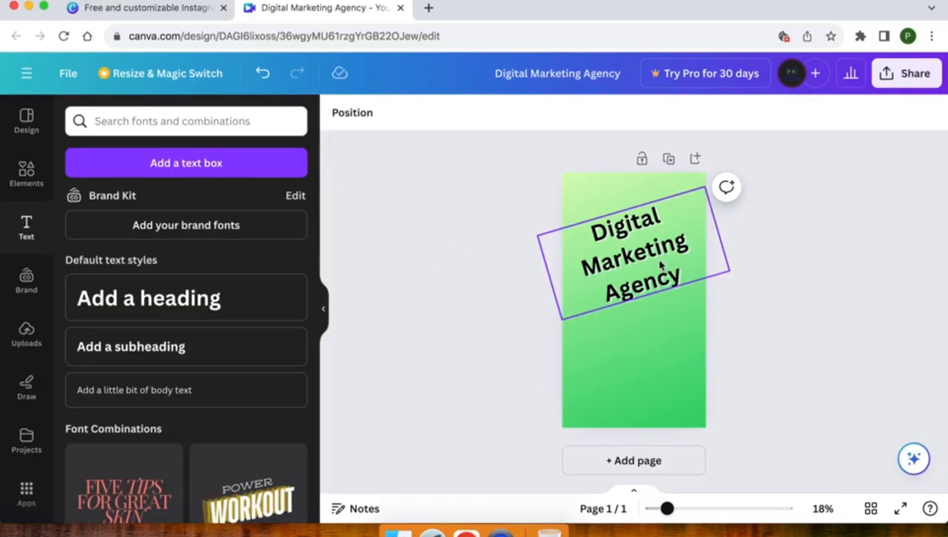
# - Select only the word "Marketing" in the heading and colour it light red from the default solid colours
pyautogui.click(622, 264)
pyautogui.click(626, 264)
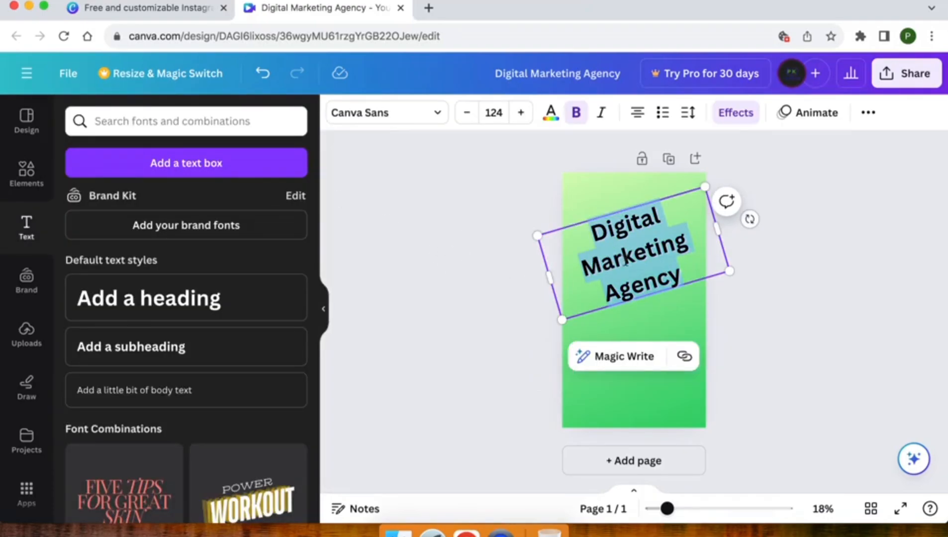
pyautogui.doubleClick(626, 263)
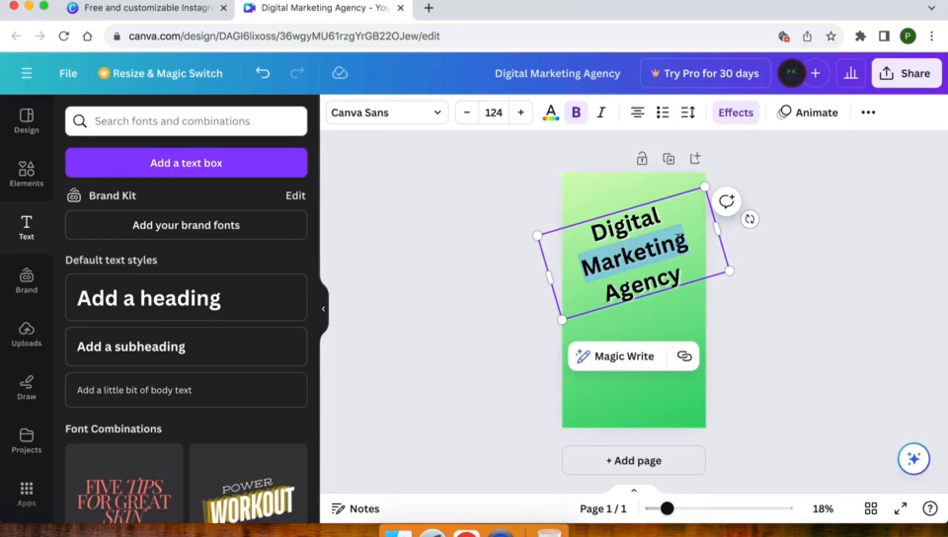
pyautogui.click(550, 112)
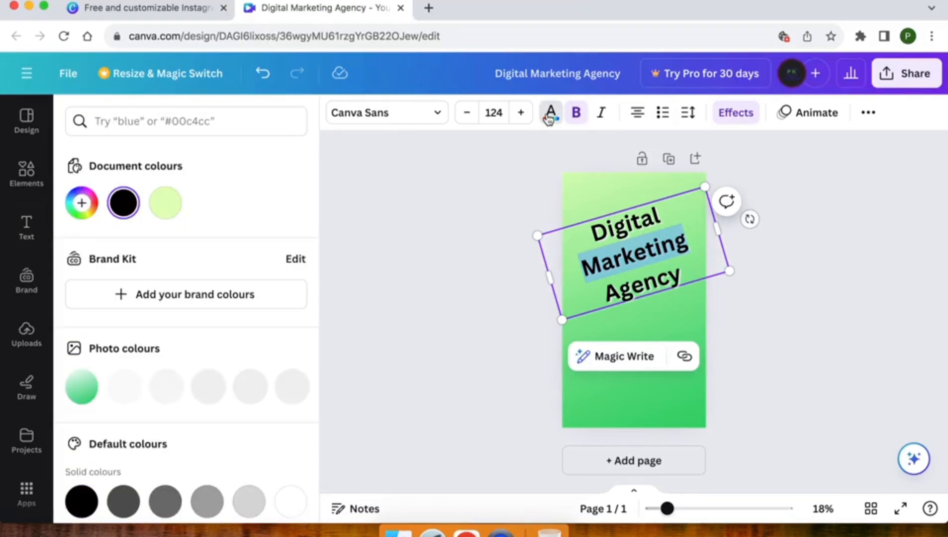
pyautogui.scroll(-4, 121, 339)
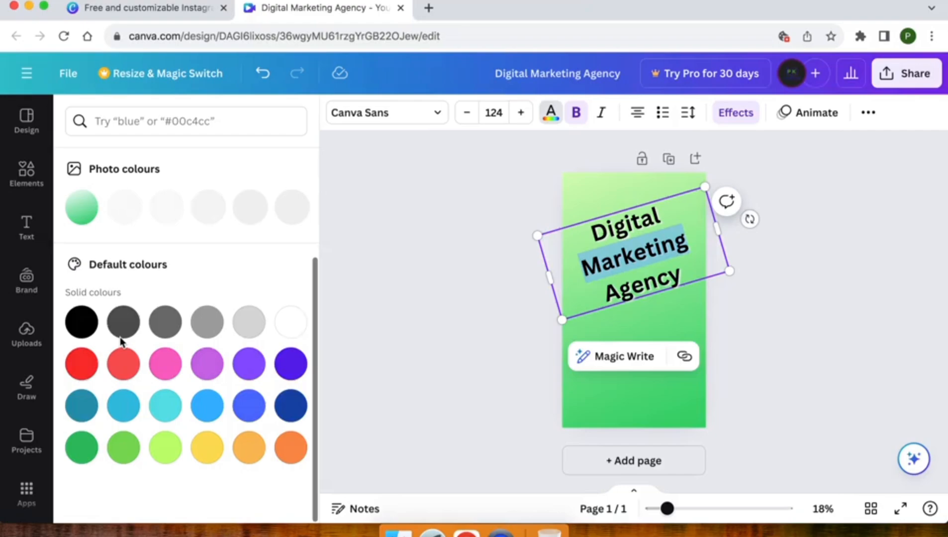
pyautogui.click(130, 367)
pyautogui.click(420, 250)
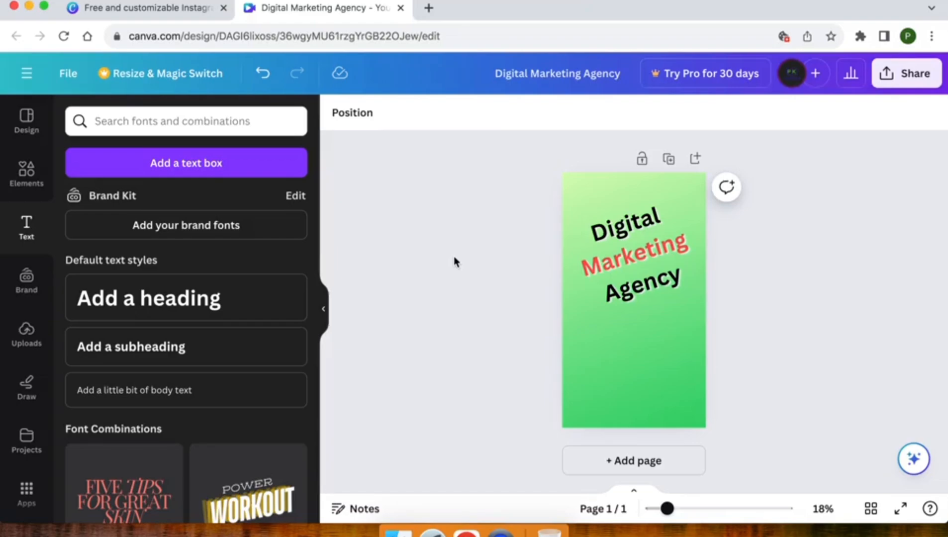
# - Move the heading slightly down along the page's vertical centre line and deselect everything
pyautogui.click(612, 240)
pyautogui.moveTo(613, 240); pyautogui.dragTo(613, 248)
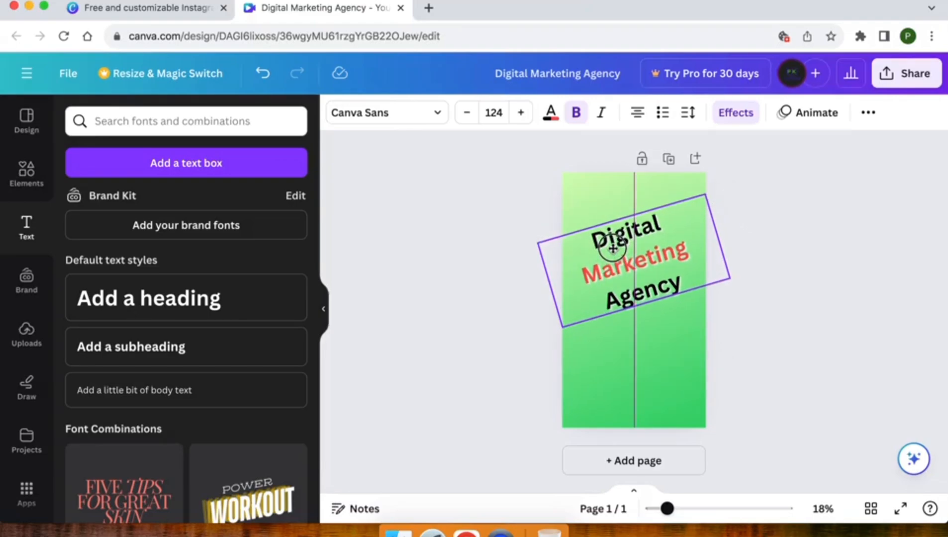
pyautogui.click(602, 209)
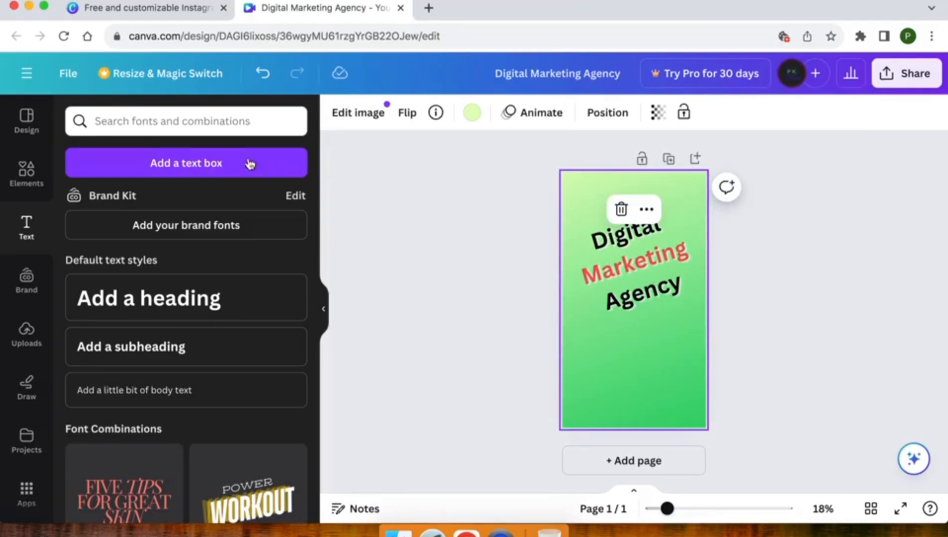
pyautogui.click(491, 196)
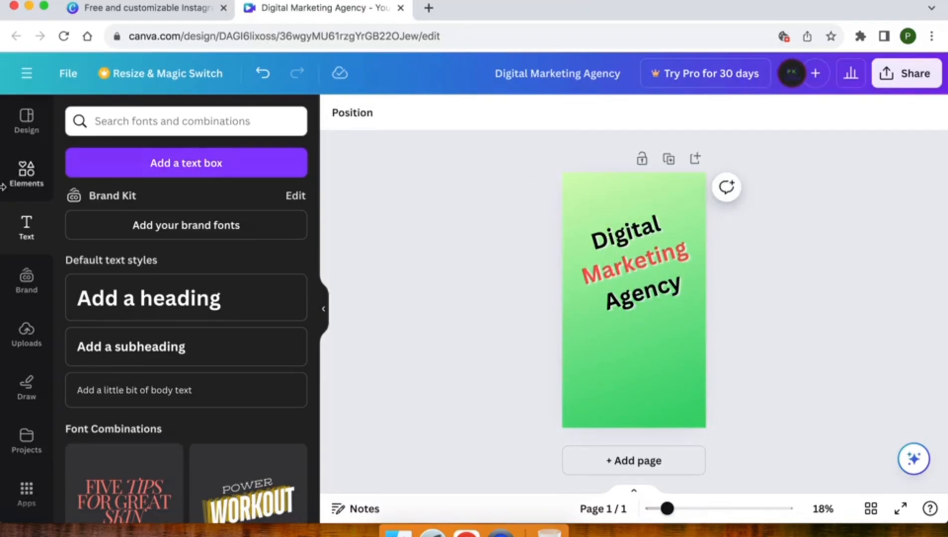
# - Add the flat-topped shape with a rounded bottom from the shapes library and place it against the page's upper edge, near its left corner
pyautogui.click(25, 173)
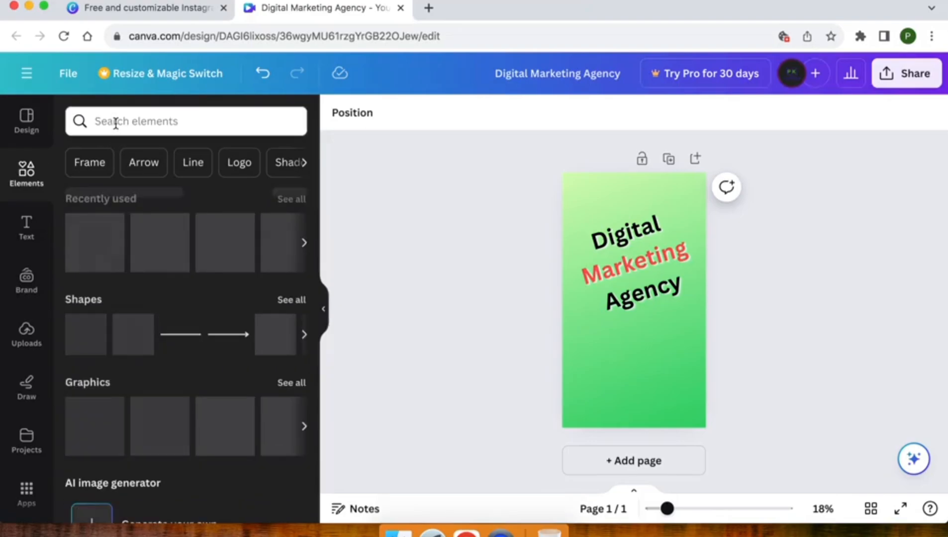
pyautogui.click(298, 302)
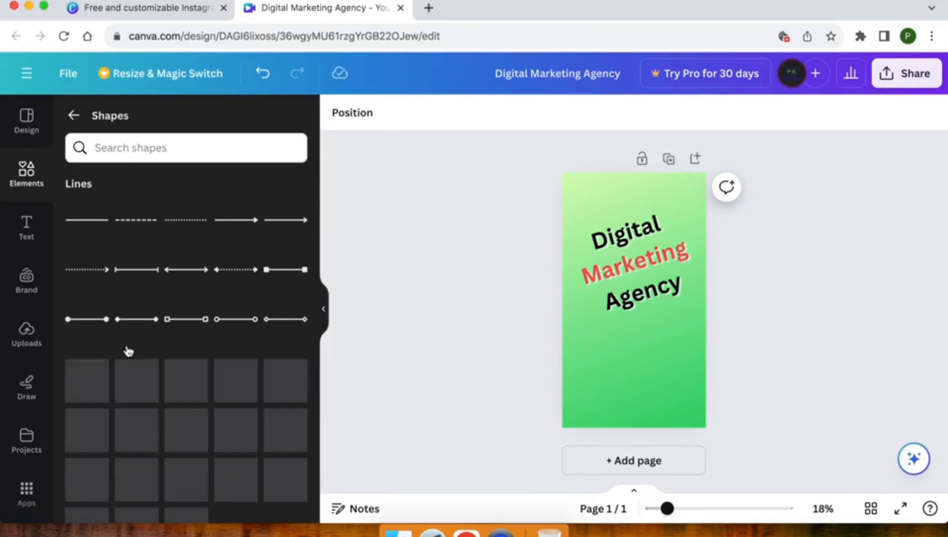
pyautogui.scroll(-5, 146, 362)
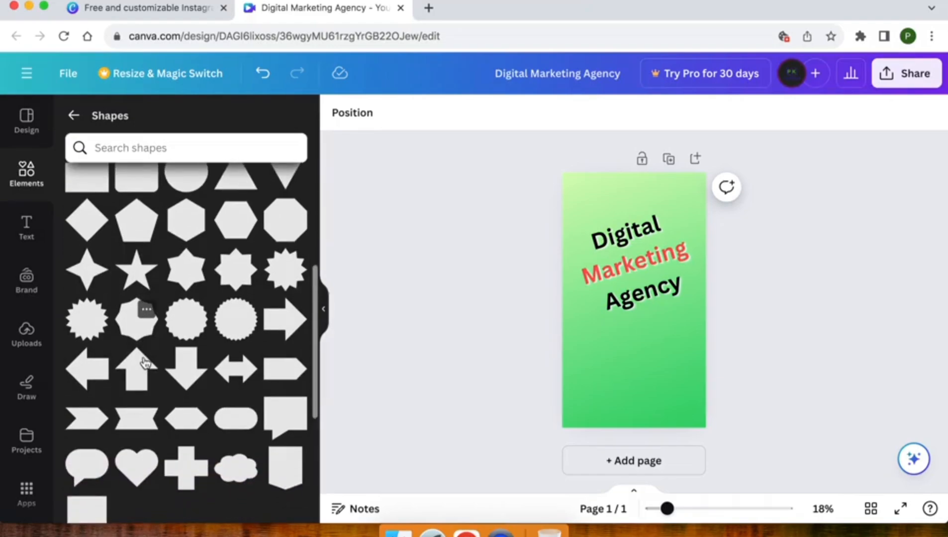
pyautogui.scroll(2, 146, 365)
pyautogui.scroll(-4, 145, 363)
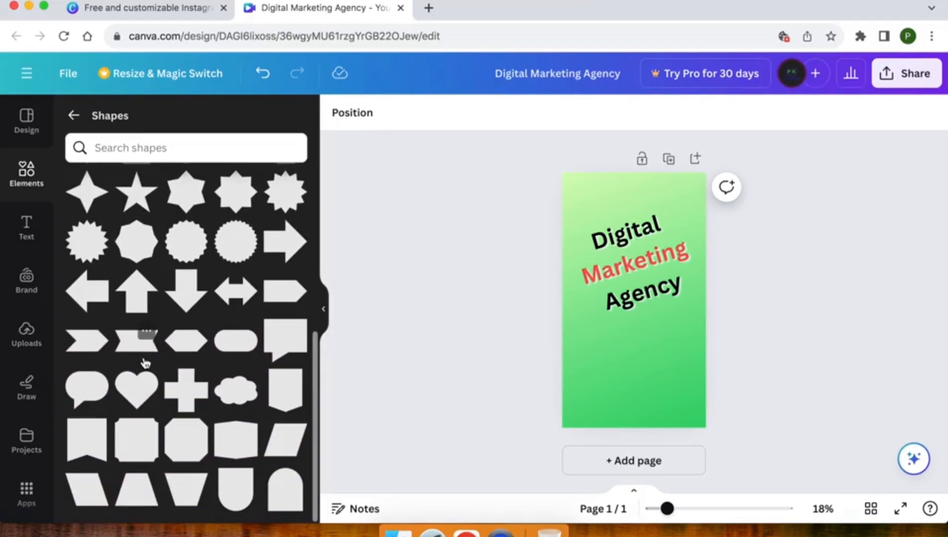
pyautogui.click(235, 493)
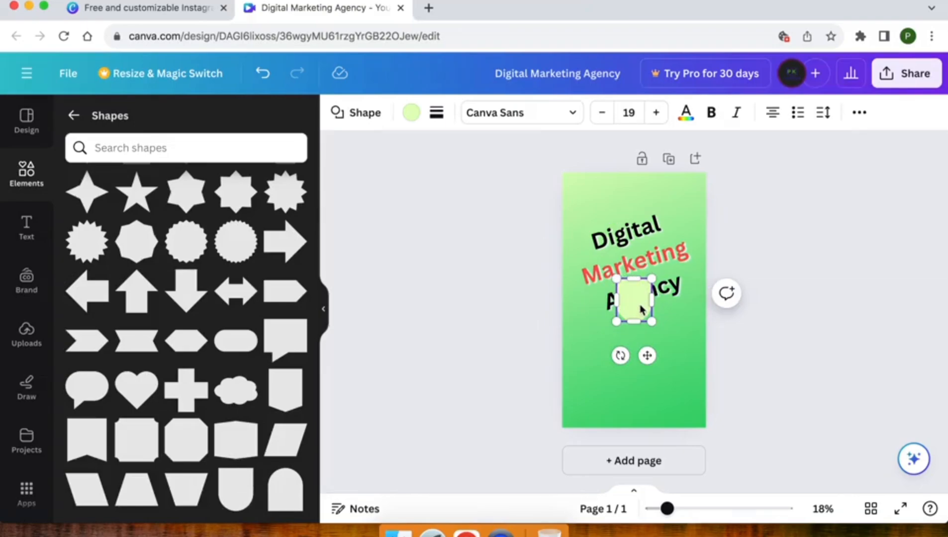
pyautogui.moveTo(639, 312); pyautogui.dragTo(591, 202)
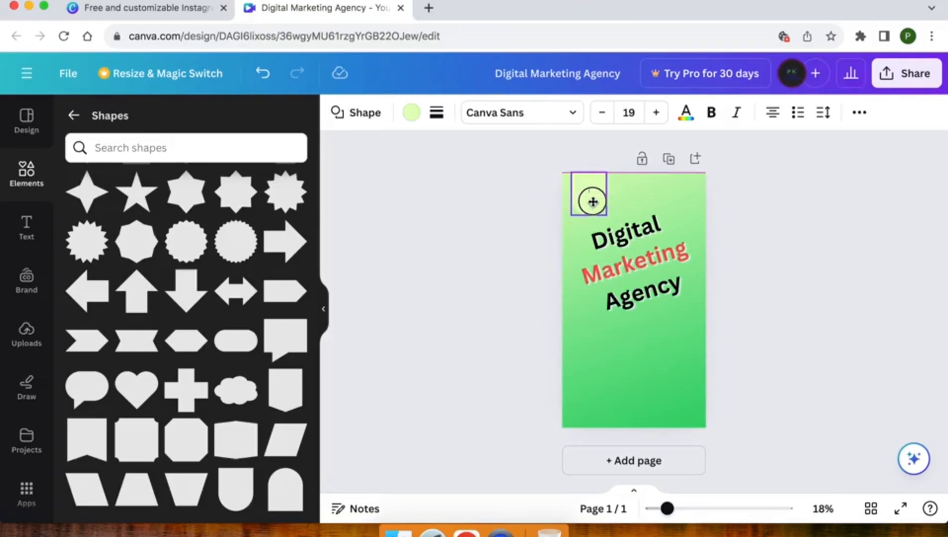
# - Fill the round-bottomed shape with white from the default solid colours and deselect it
pyautogui.click(411, 114)
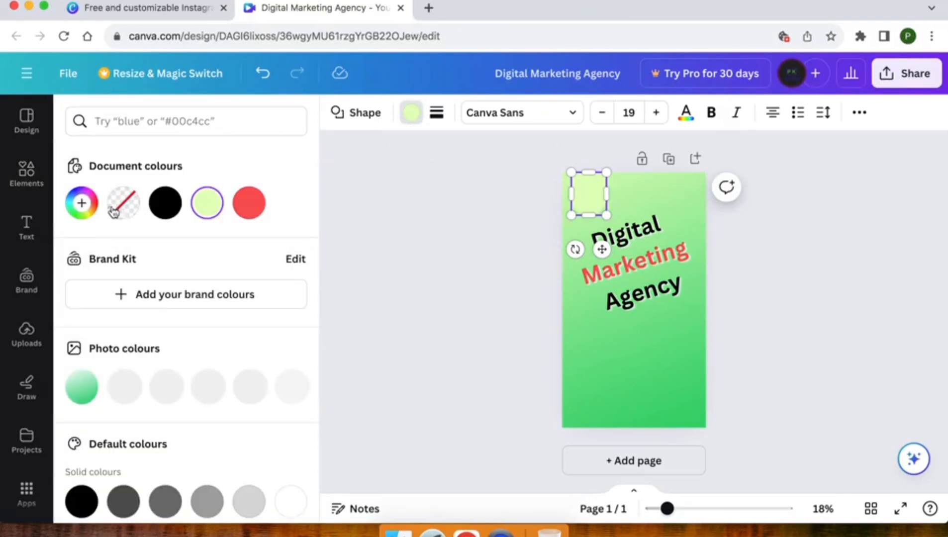
pyautogui.scroll(-5, 116, 324)
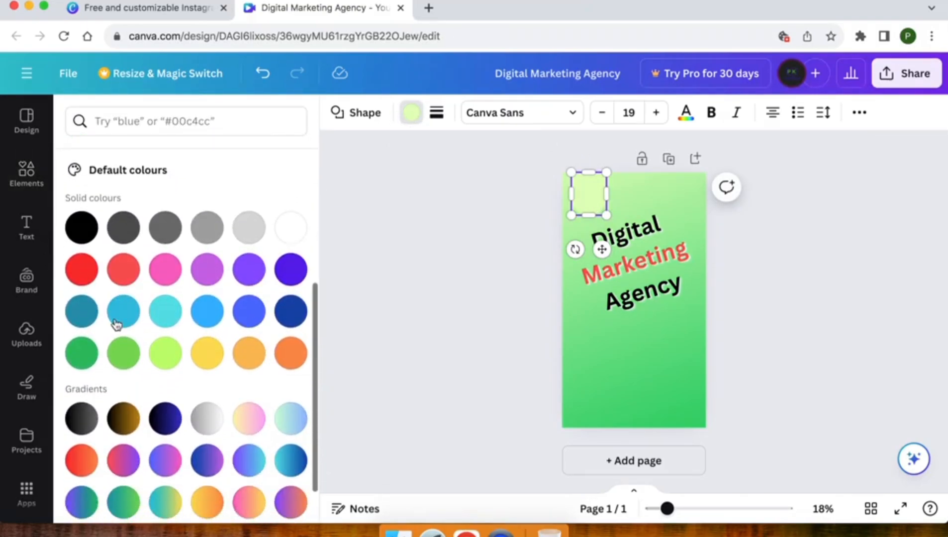
pyautogui.click(292, 230)
pyautogui.click(502, 205)
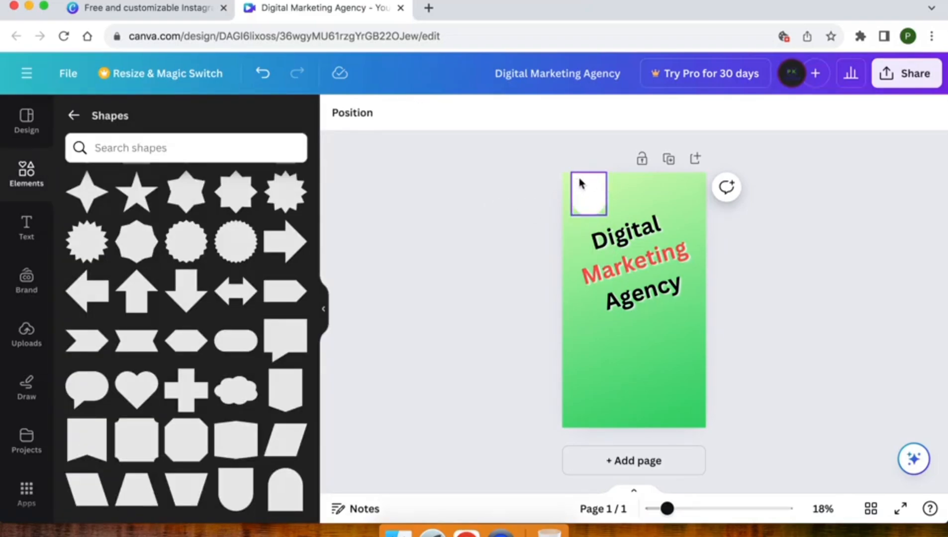
# - Add the transparent PK Tutorials logo from the existing uploads and shrink it to fit inside the white shape
pyautogui.click(18, 338)
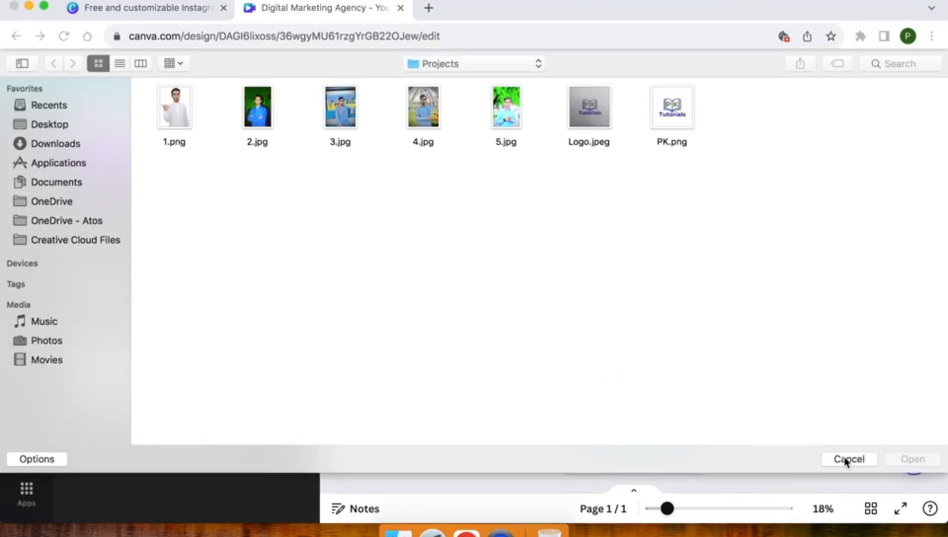
pyautogui.click(848, 459)
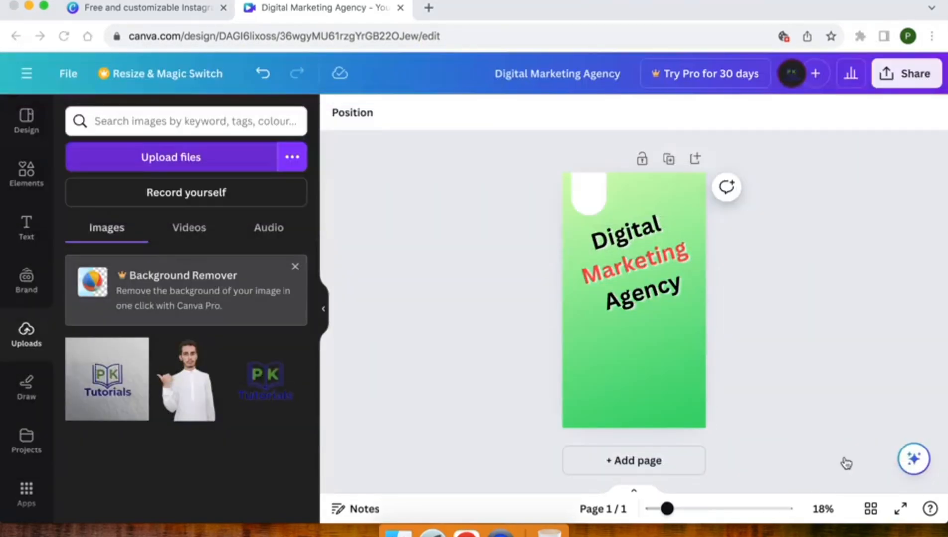
pyautogui.click(256, 392)
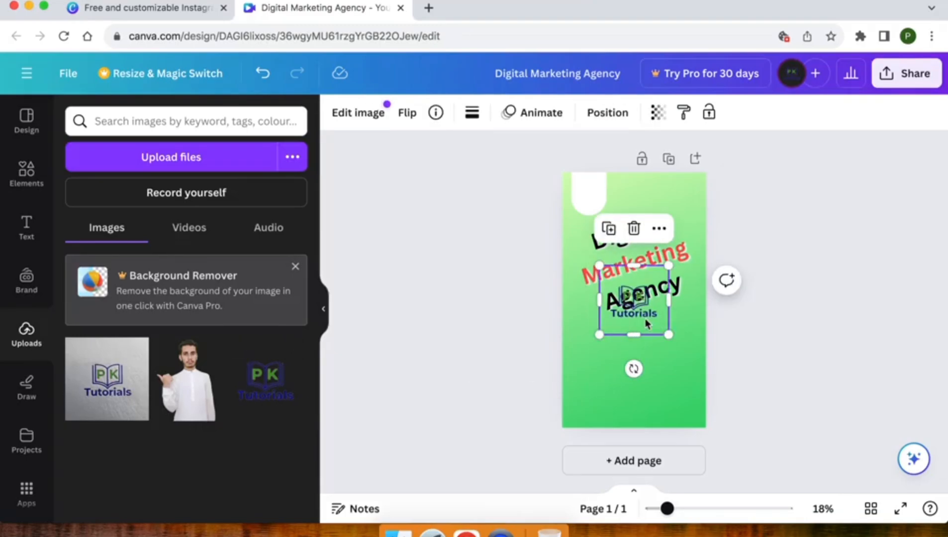
pyautogui.moveTo(642, 316); pyautogui.dragTo(598, 205)
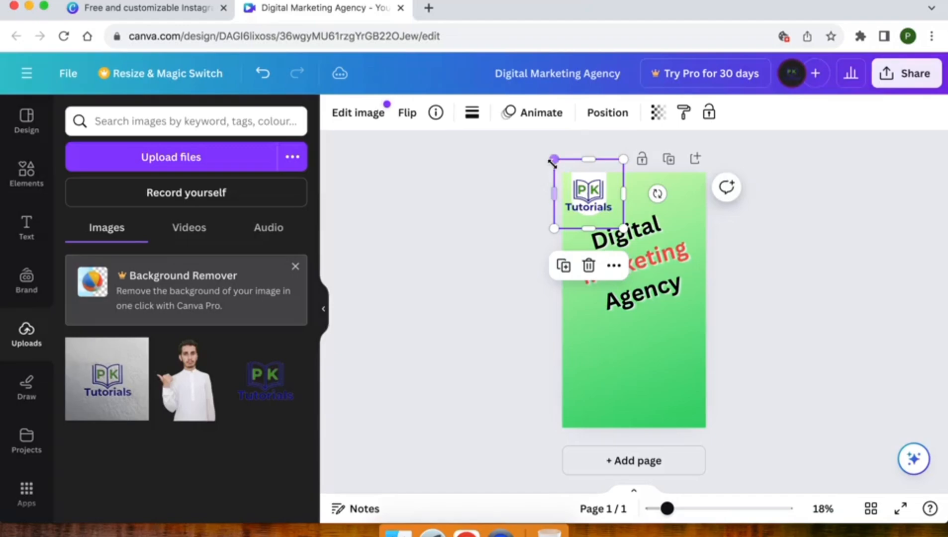
pyautogui.moveTo(553, 159); pyautogui.dragTo(595, 193)
pyautogui.click(532, 202)
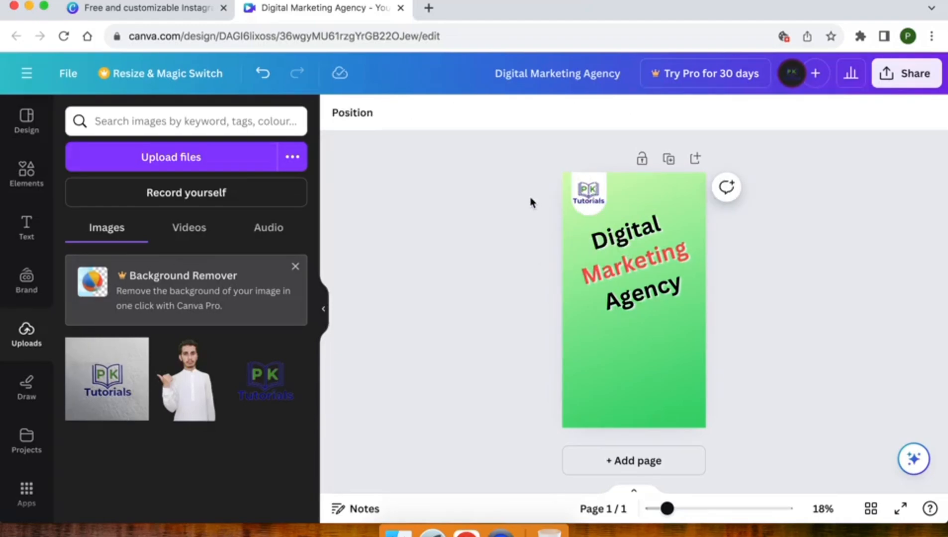
# - Add a subheading reading "We are Creative" just below the main heading
pyautogui.click(14, 234)
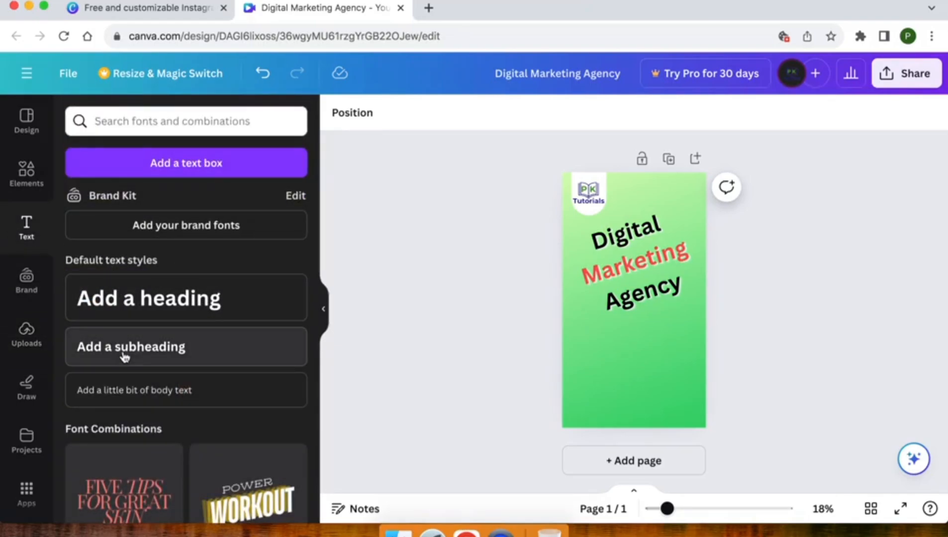
pyautogui.click(124, 347)
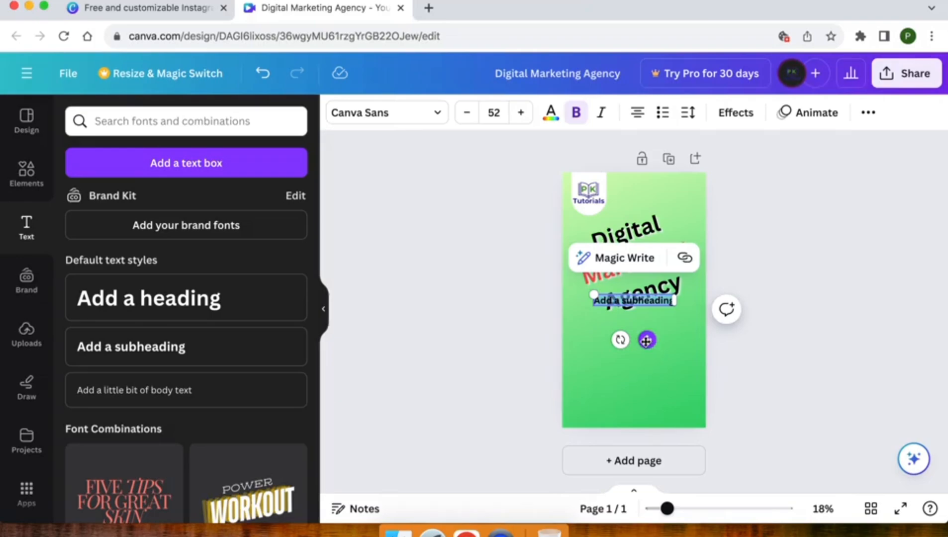
pyautogui.moveTo(646, 341); pyautogui.dragTo(645, 369)
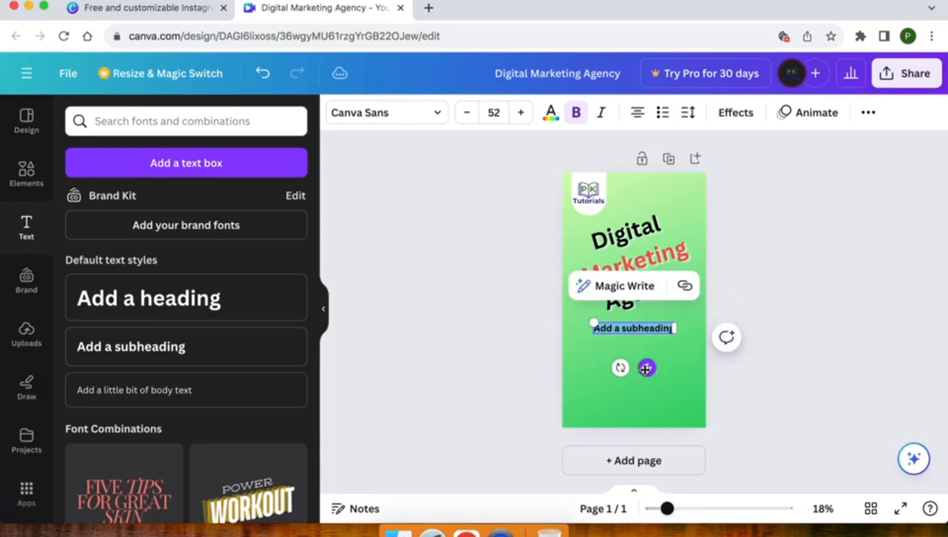
pyautogui.write('We a')
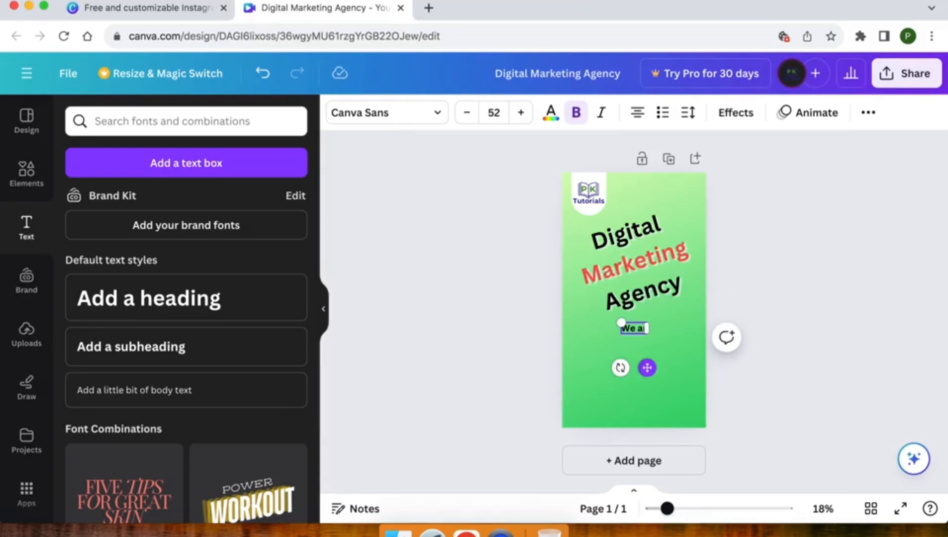
pyautogui.write('re Creative')
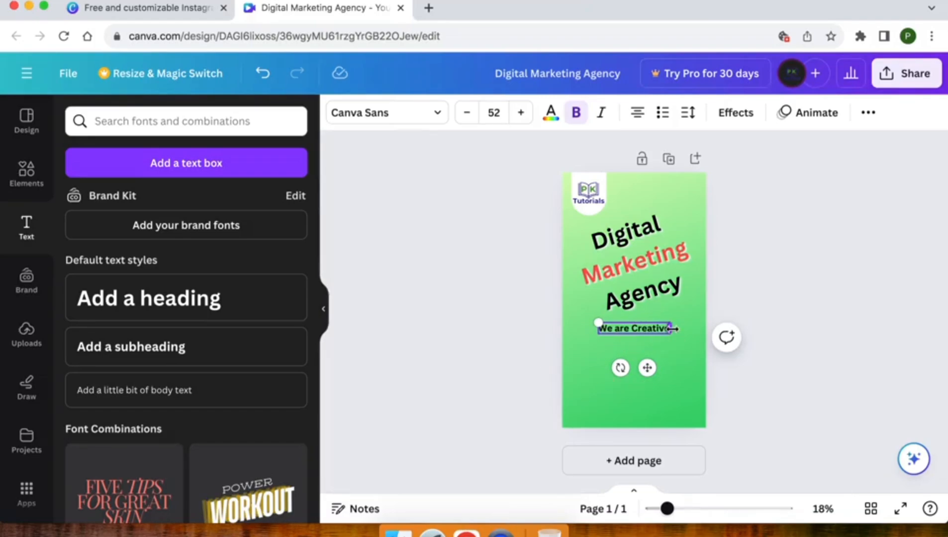
# - Wrap "We are Creative" onto two lines, move it beside the word "Digital" and shrink it to font size 47.1
pyautogui.moveTo(672, 328); pyautogui.dragTo(645, 329)
pyautogui.moveTo(633, 381); pyautogui.dragTo(596, 291)
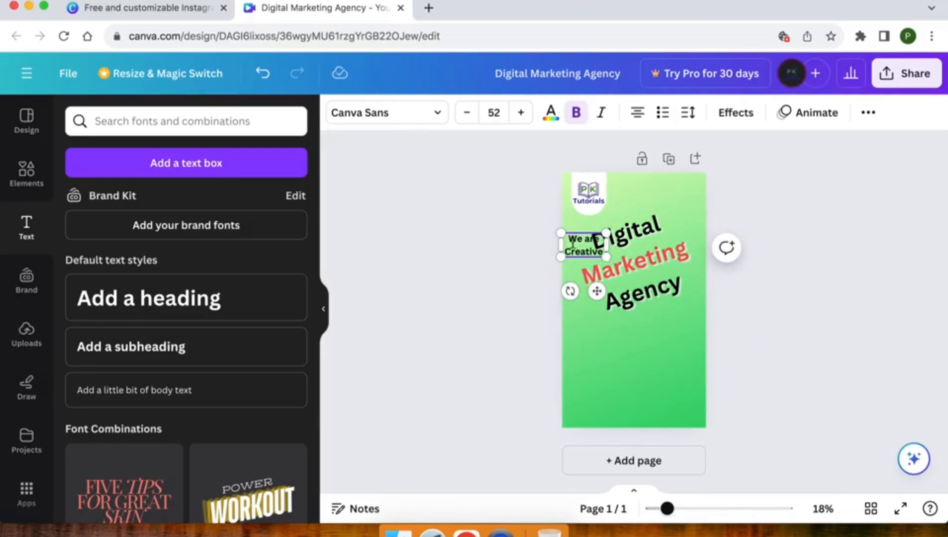
pyautogui.moveTo(562, 230); pyautogui.dragTo(566, 235)
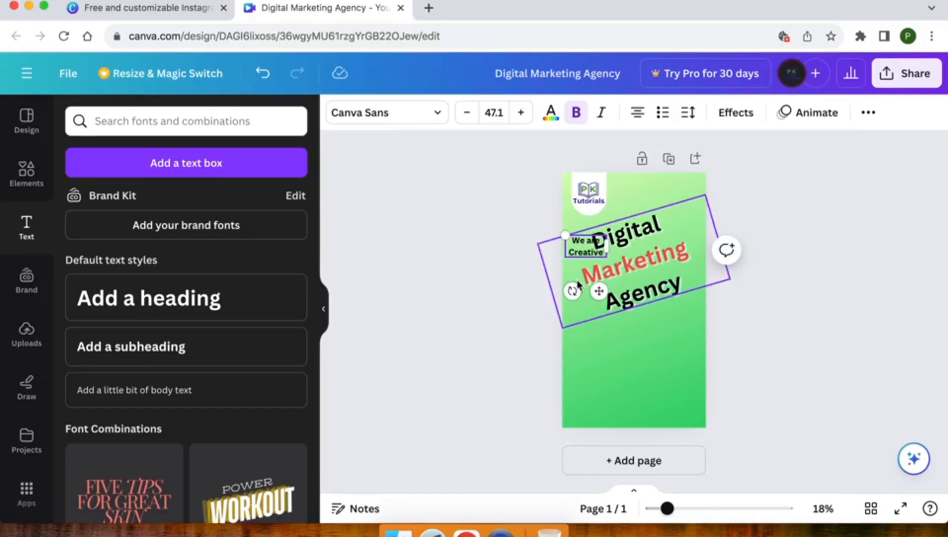
# - Tilt "We are Creative" parallel to the main heading and shift the heading slightly to the right
pyautogui.moveTo(574, 291); pyautogui.dragTo(655, 267)
pyautogui.click(642, 283)
# - Fine-tune the position of "We are Creative" just left of "Digital" and deselect it
pyautogui.click(597, 250)
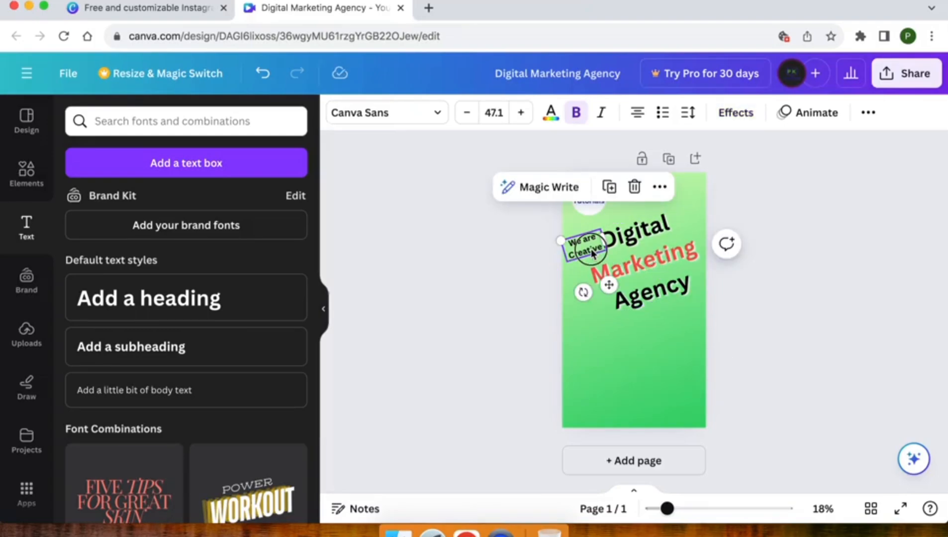
pyautogui.moveTo(591, 249); pyautogui.dragTo(592, 255)
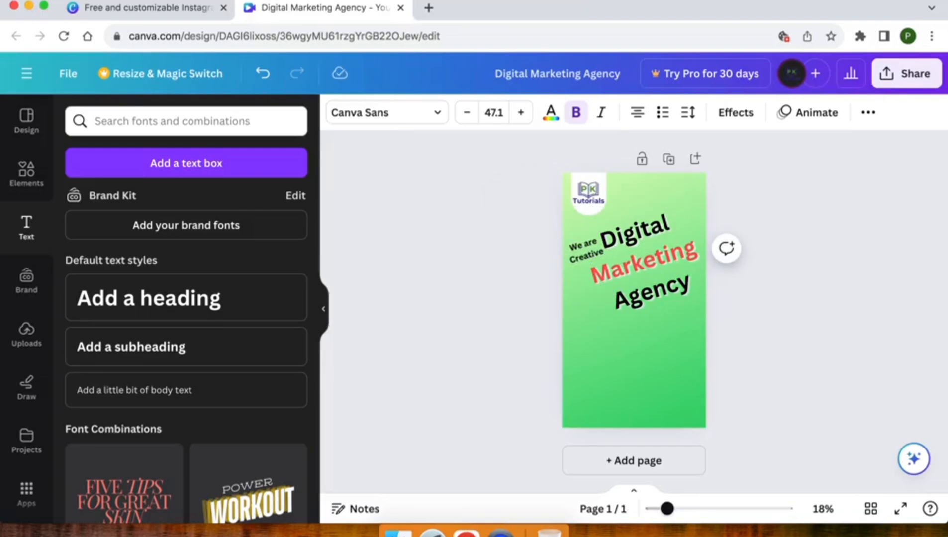
pyautogui.press('Up')
pyautogui.press('Up')
pyautogui.press('Left')
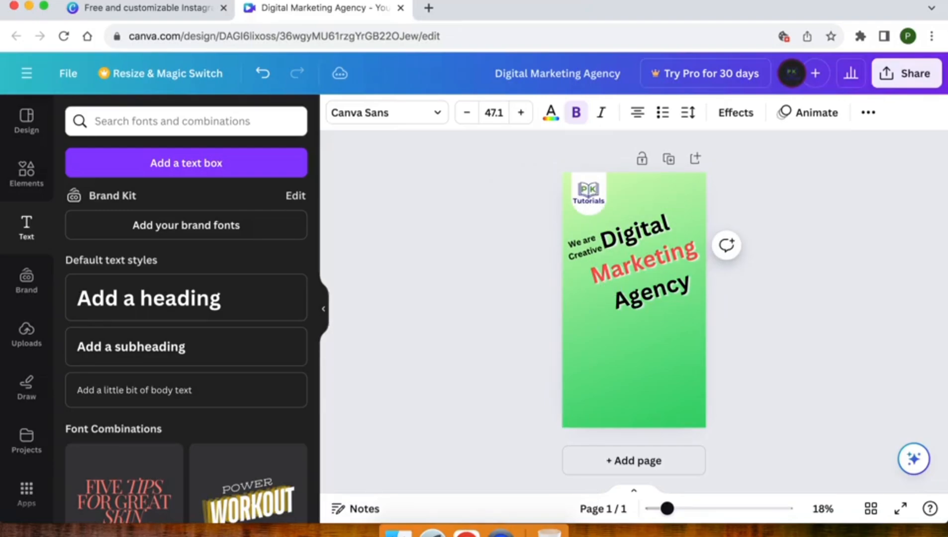
pyautogui.click(486, 281)
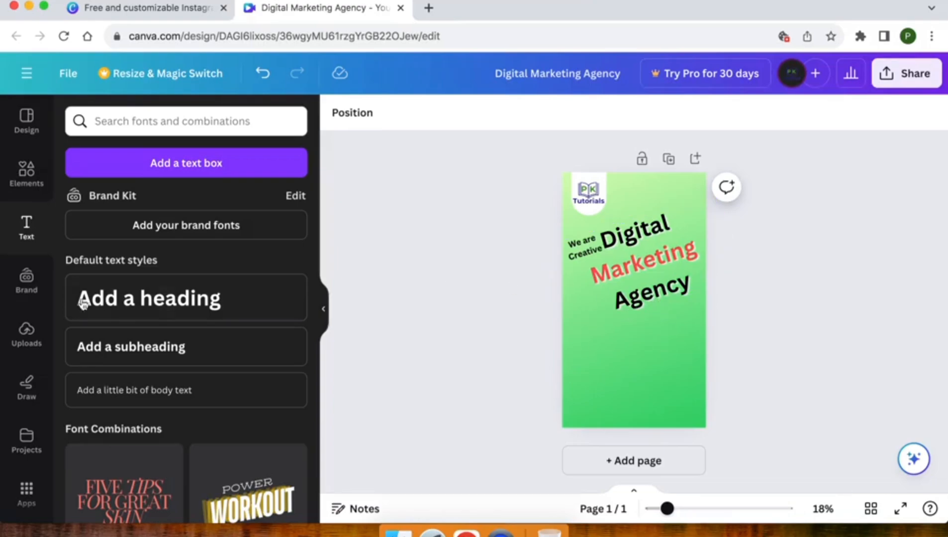
# - Open the full frames collection among the elements and search it for "circle"
pyautogui.click(19, 189)
pyautogui.scroll(5, 181, 259)
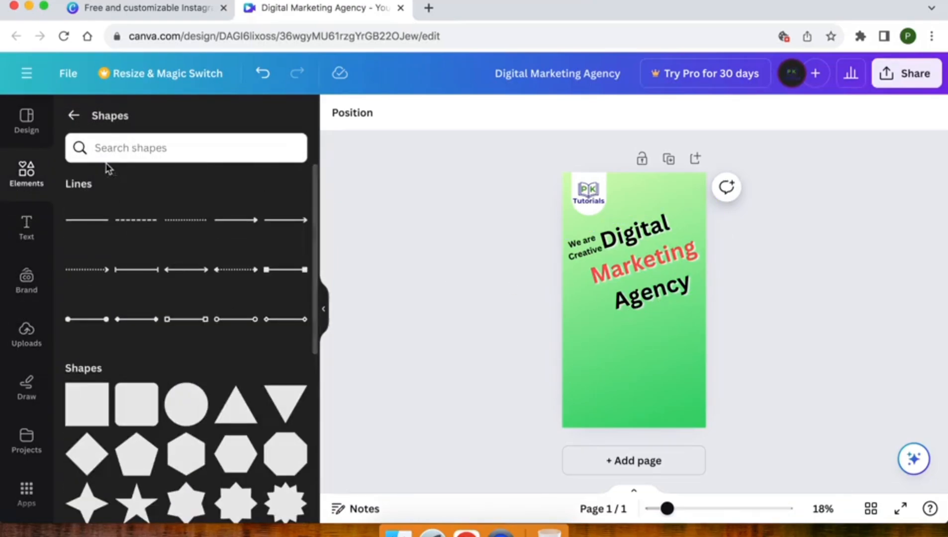
pyautogui.click(74, 116)
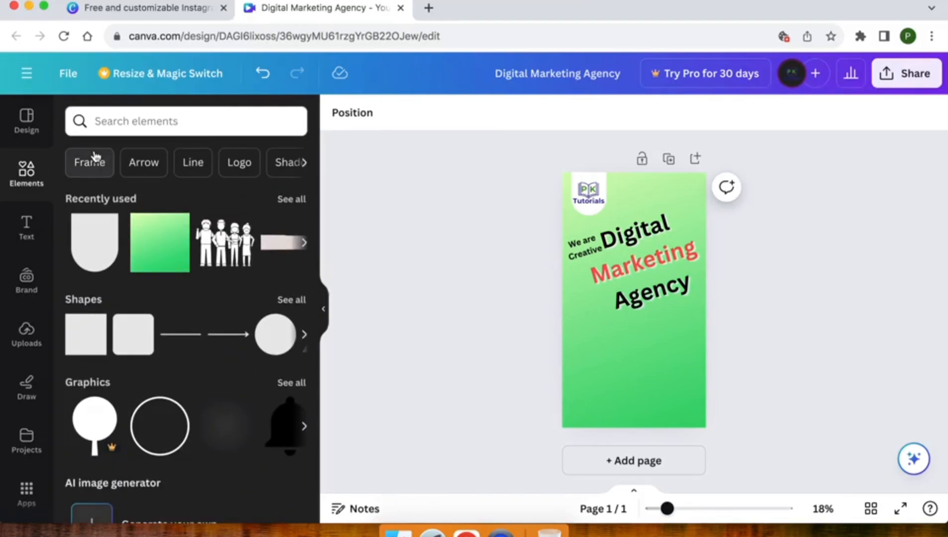
pyautogui.scroll(-15, 129, 268)
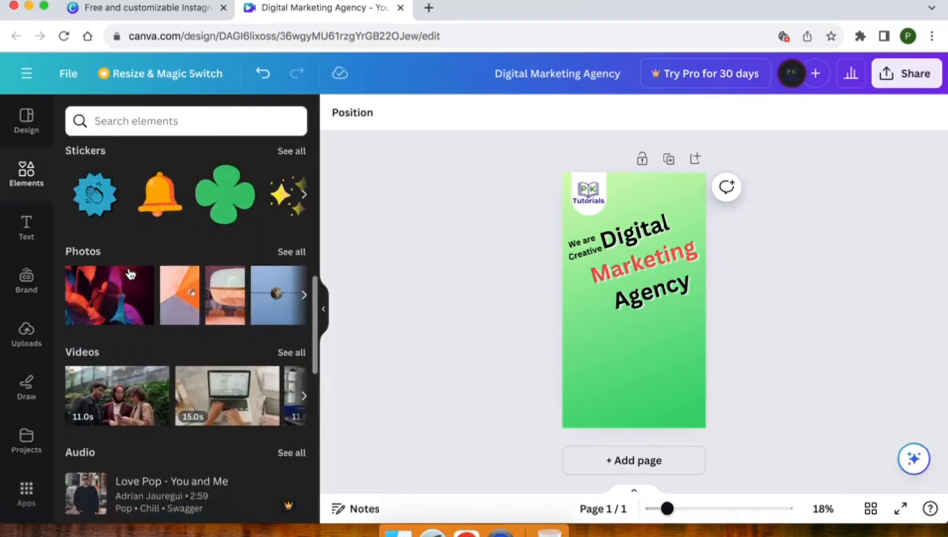
pyautogui.scroll(-9, 129, 268)
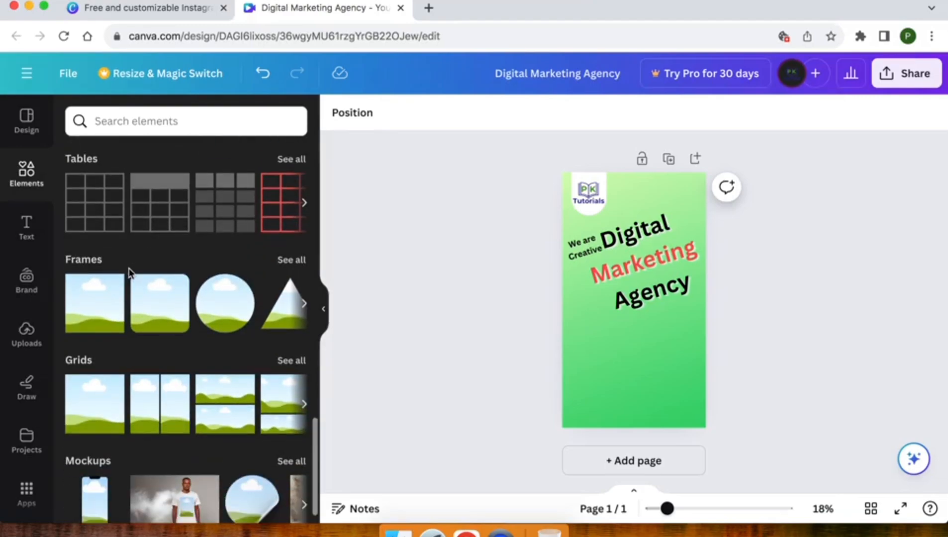
pyautogui.scroll(-3, 121, 463)
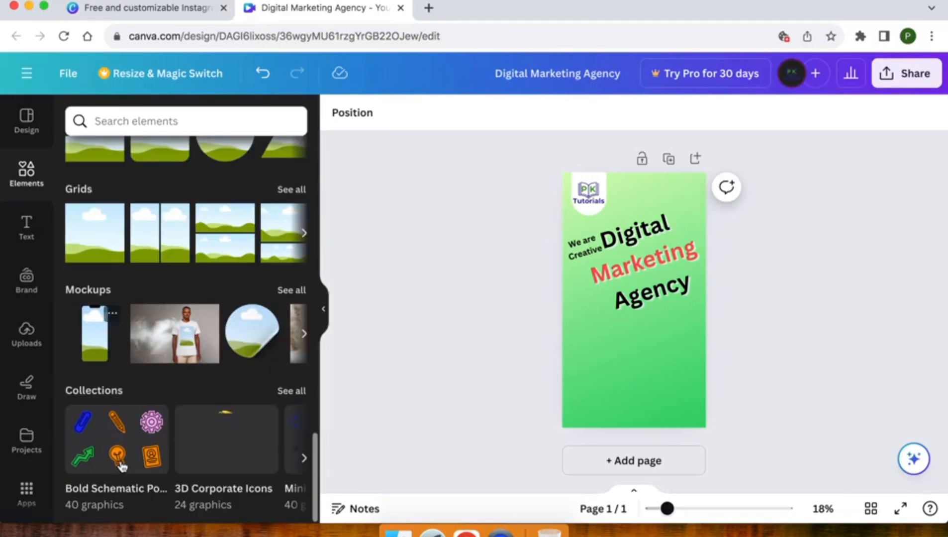
pyautogui.scroll(3, 123, 466)
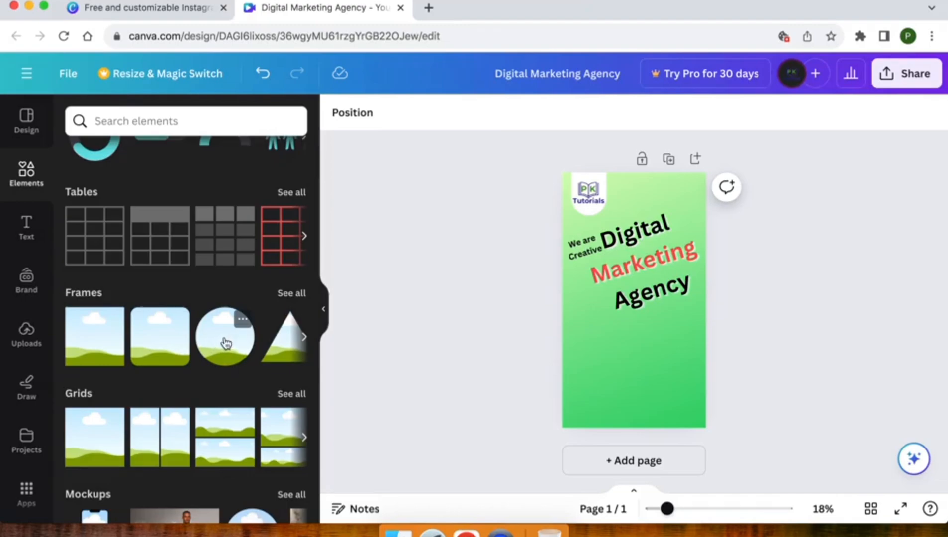
pyautogui.click(285, 296)
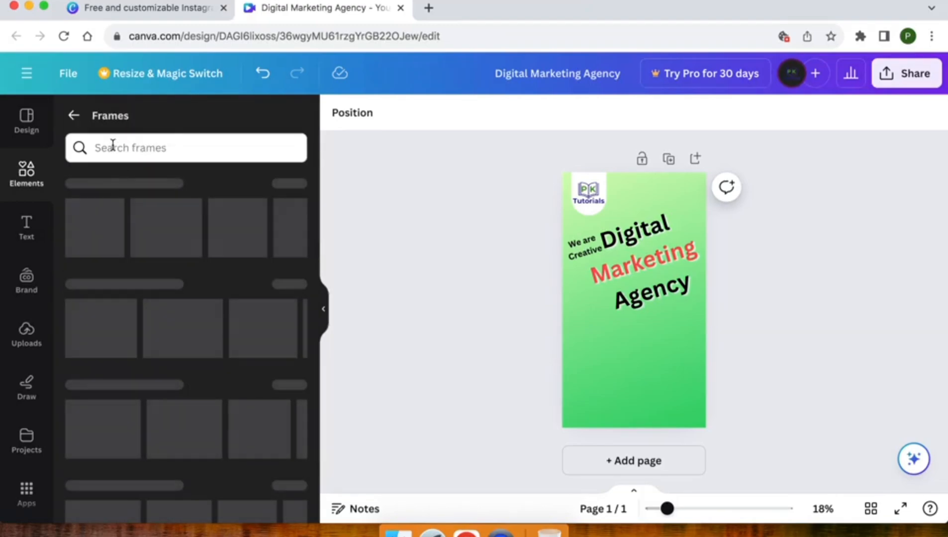
pyautogui.click(113, 147)
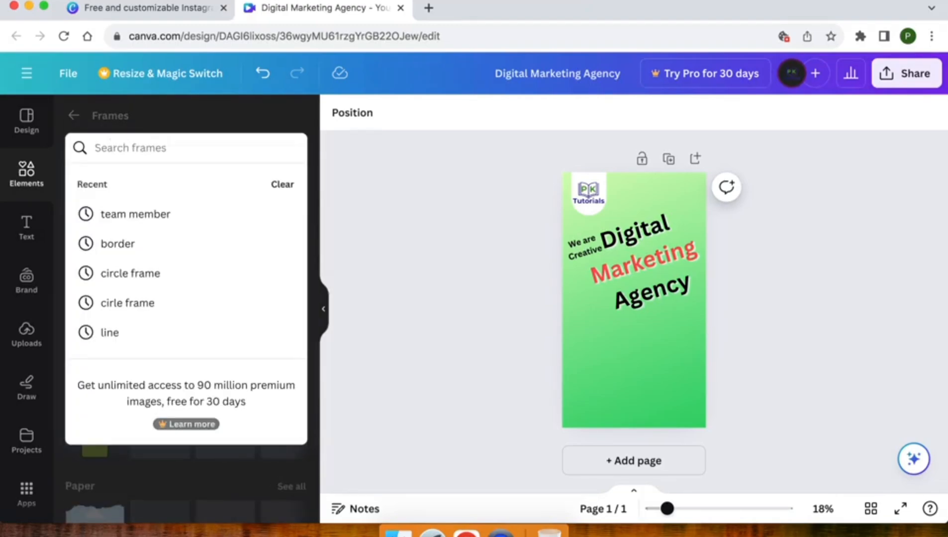
pyautogui.write('circle')
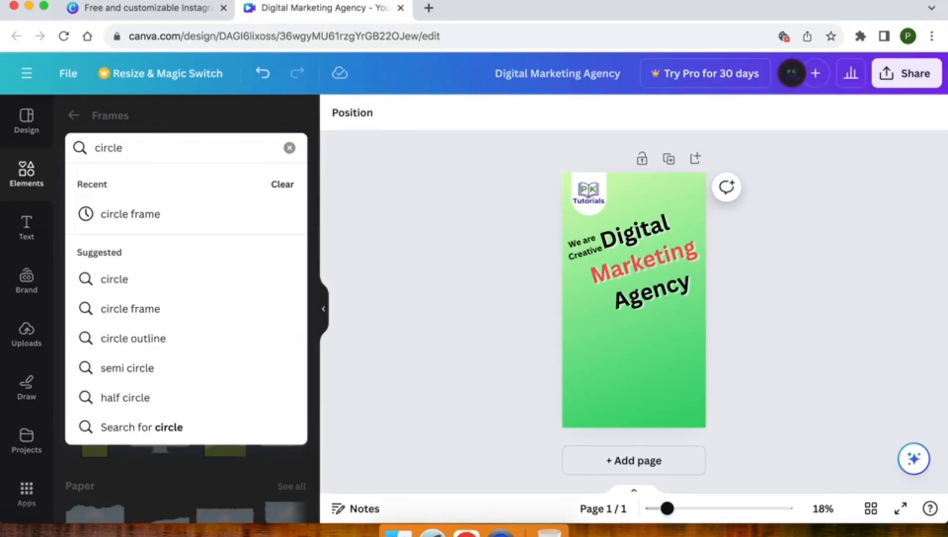
pyautogui.press('Return')
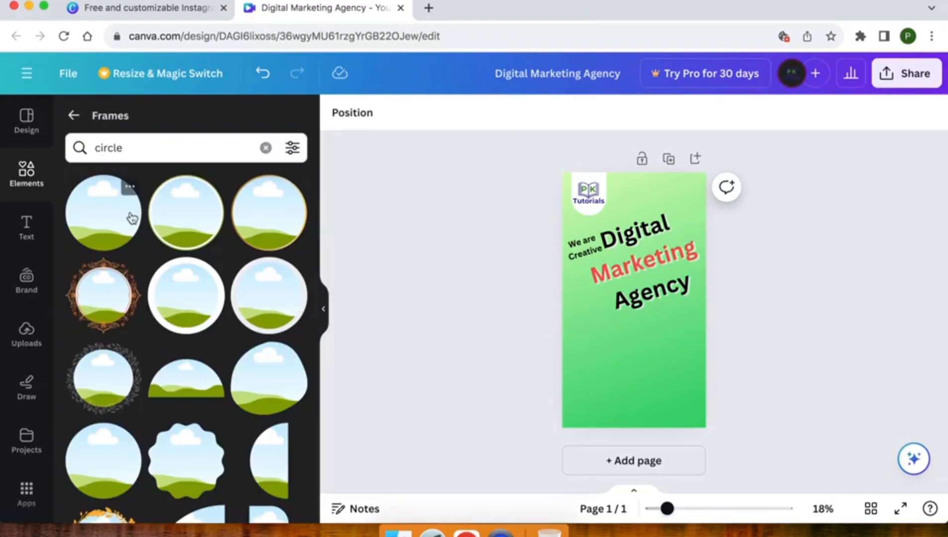
# - Add the plain circle frame to the page and move it below the word "Agency"
pyautogui.scroll(-2, 188, 278)
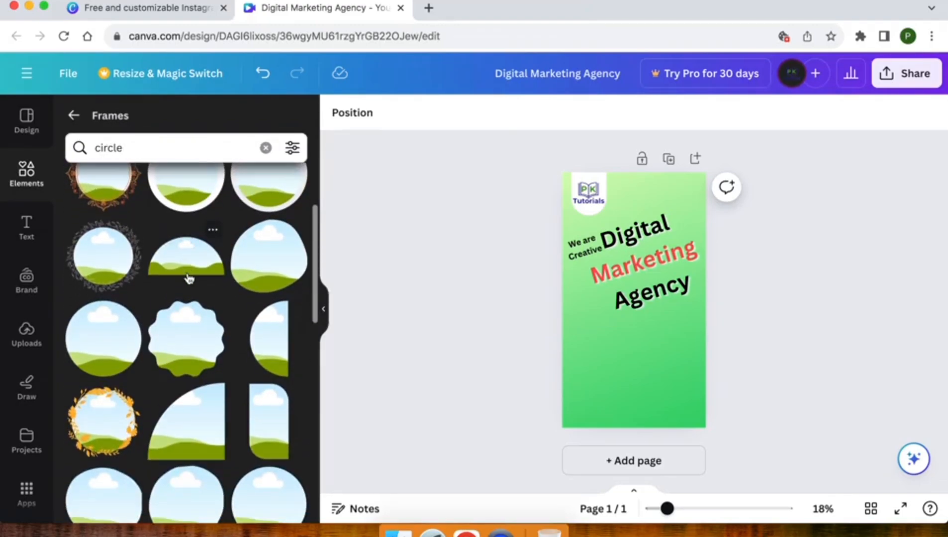
pyautogui.scroll(-5, 188, 278)
pyautogui.scroll(5, 189, 278)
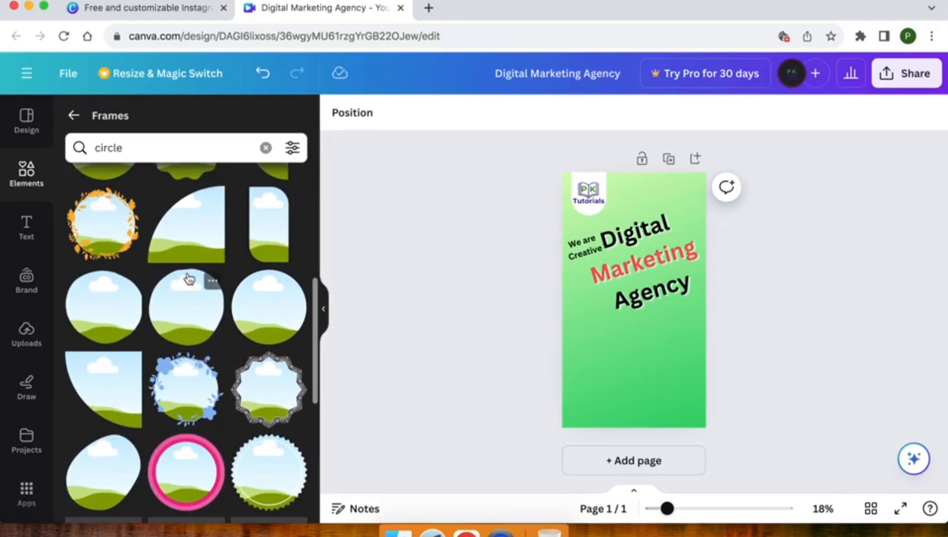
pyautogui.scroll(3, 188, 278)
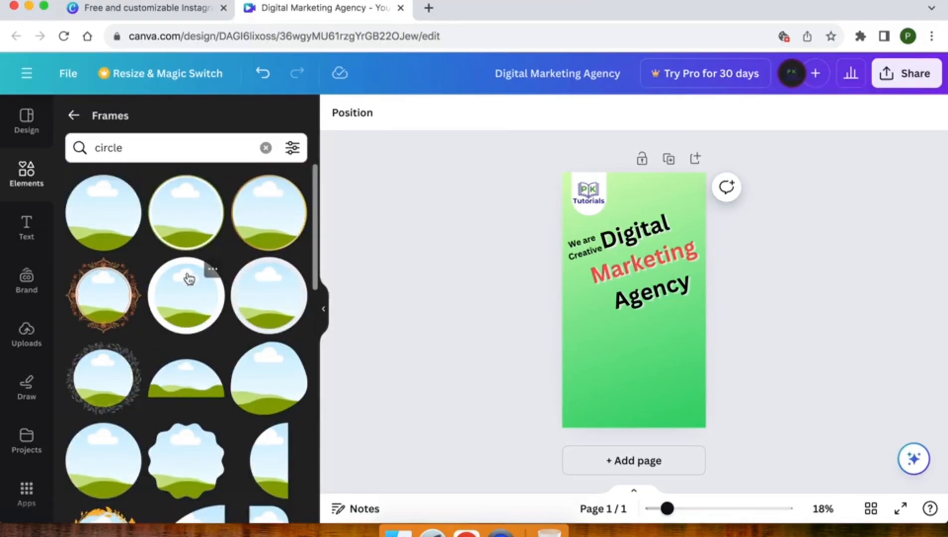
pyautogui.click(98, 227)
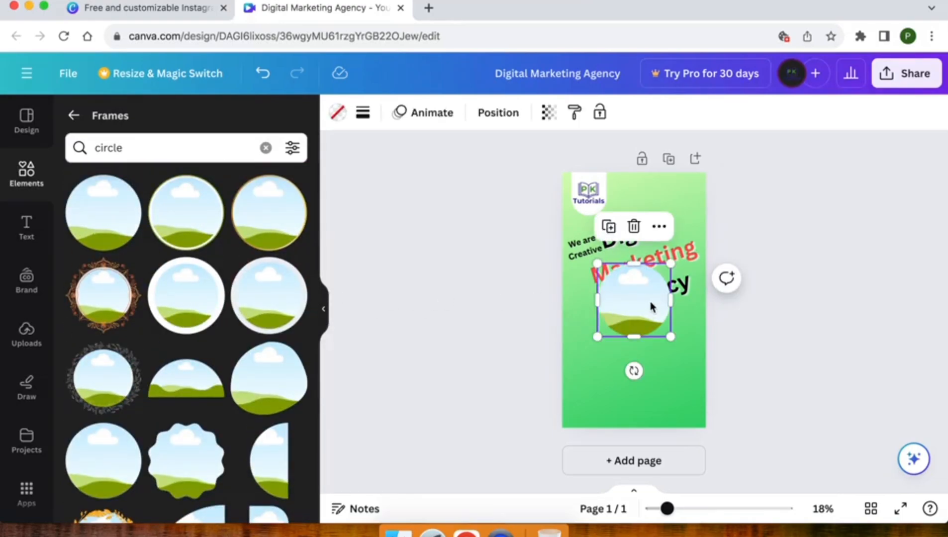
pyautogui.moveTo(648, 307); pyautogui.dragTo(648, 378)
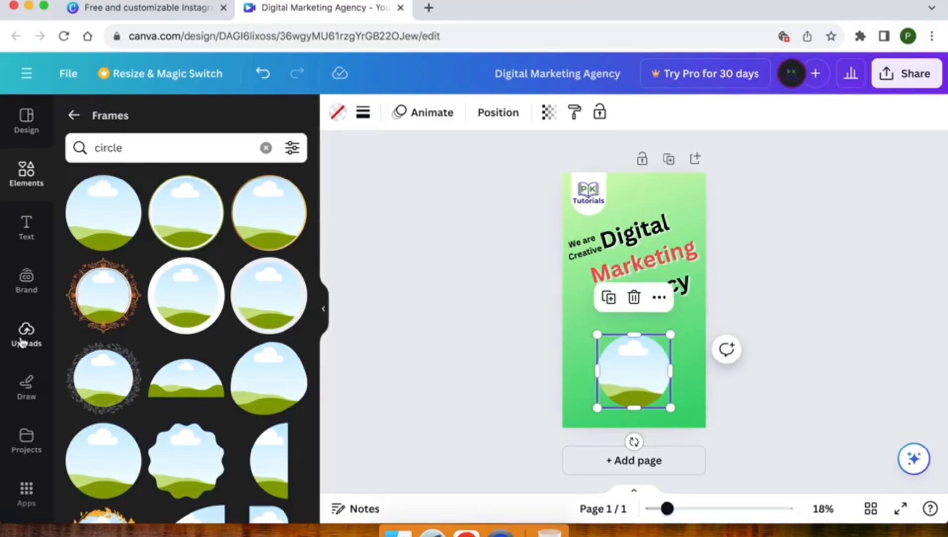
# - Upload the photo 5.jpg from the Projects folder and place it inside the circle frame
pyautogui.click(22, 342)
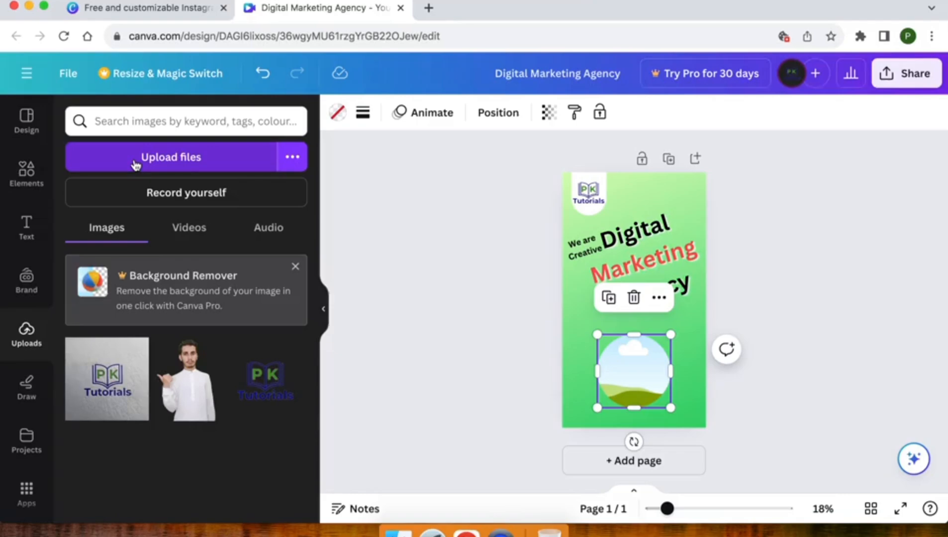
pyautogui.click(166, 169)
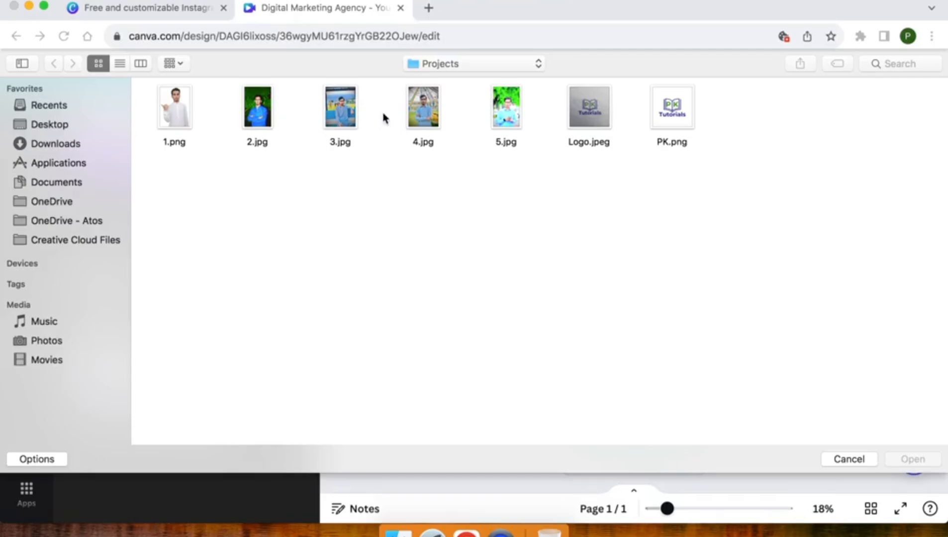
pyautogui.doubleClick(507, 115)
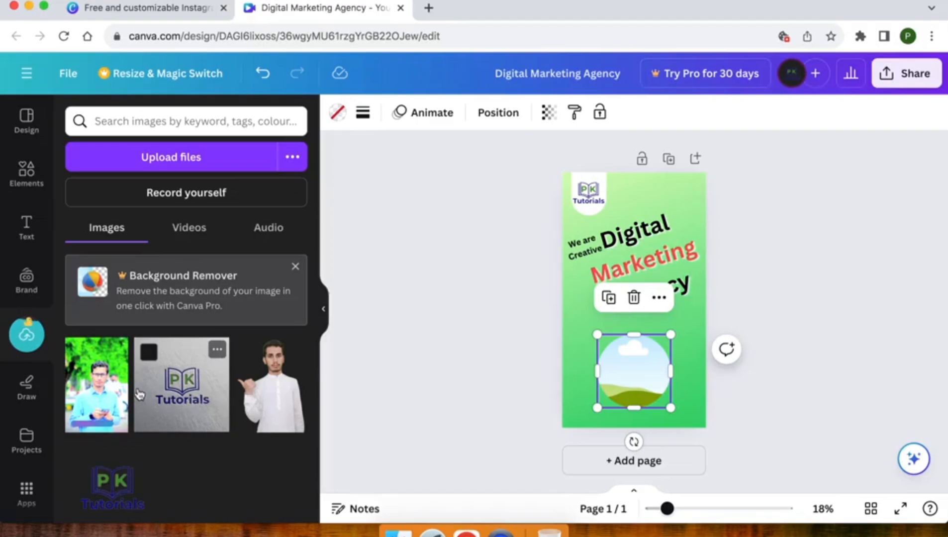
pyautogui.click(97, 394)
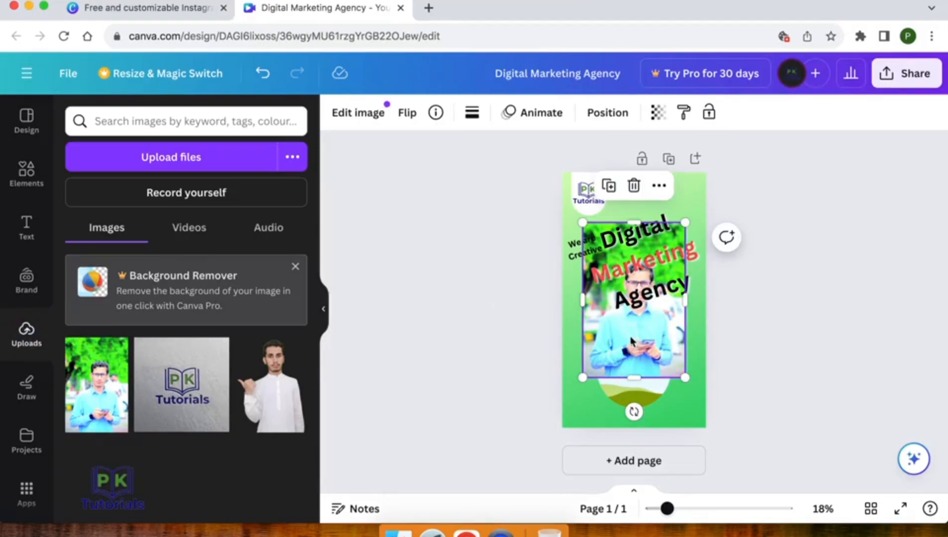
pyautogui.moveTo(630, 340); pyautogui.dragTo(641, 375)
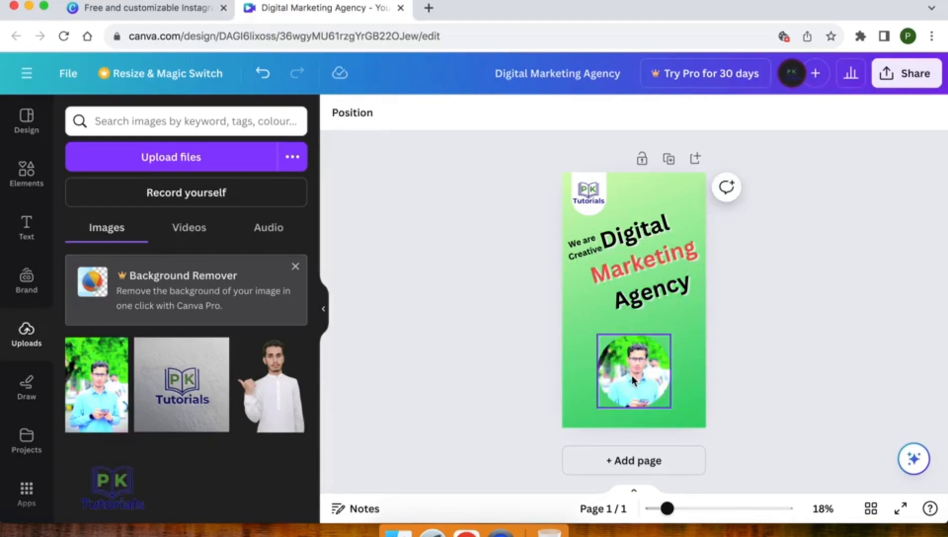
# - Enlarge the circular photo slightly, shift it down and to the right near the page's lower edge, and deselect it
pyautogui.click(652, 368)
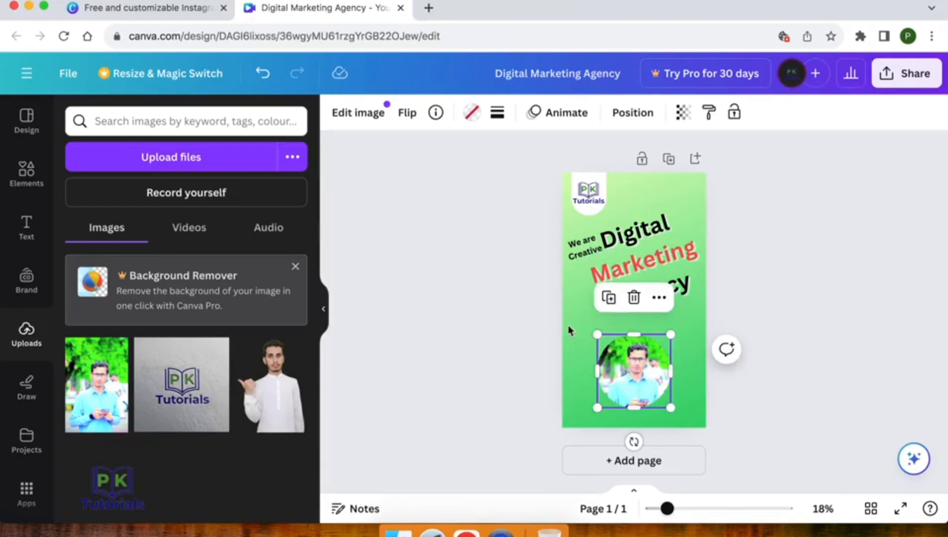
pyautogui.moveTo(589, 332); pyautogui.dragTo(583, 318)
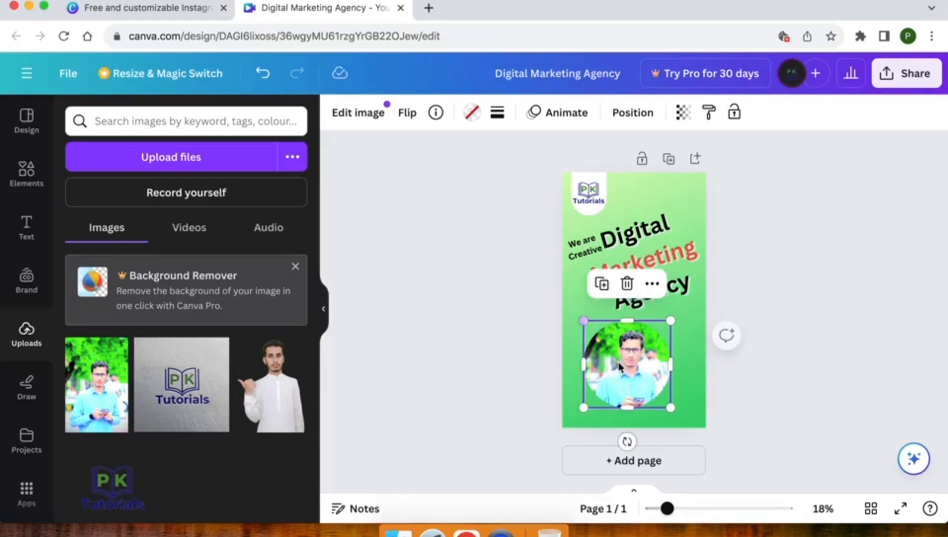
pyautogui.moveTo(631, 377); pyautogui.dragTo(651, 393)
pyautogui.click(501, 372)
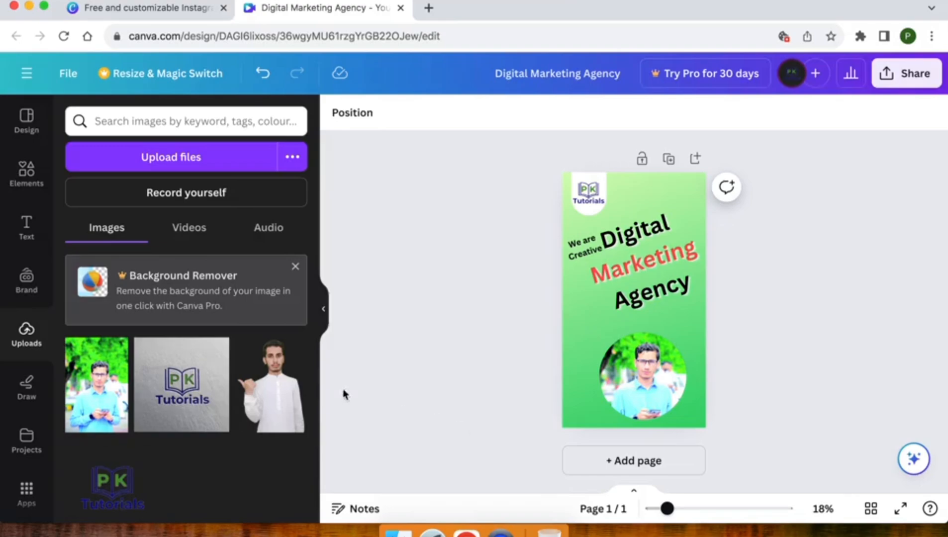
# - Leave the frames collection, search the elements for "border" and show all of the graphics results
pyautogui.click(34, 173)
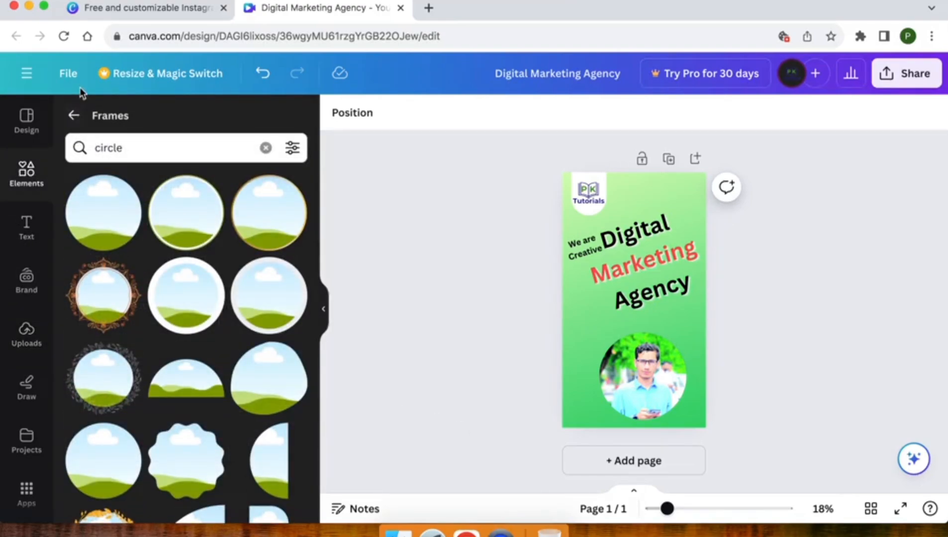
pyautogui.click(74, 115)
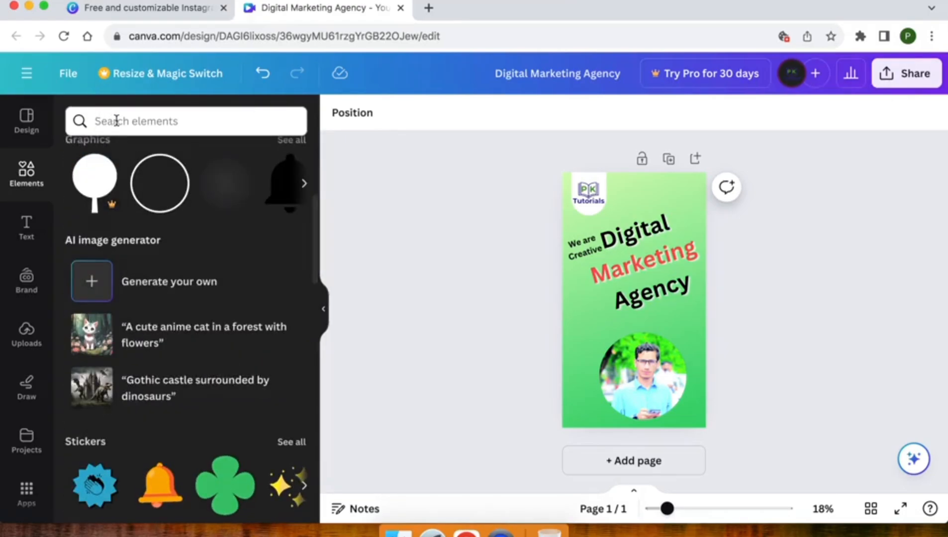
pyautogui.click(117, 121)
pyautogui.write('border')
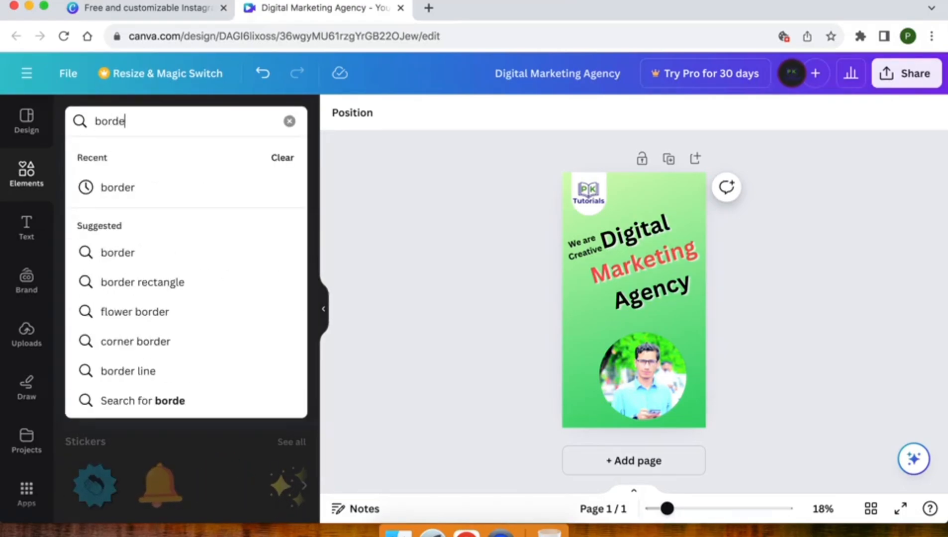
pyautogui.press('Return')
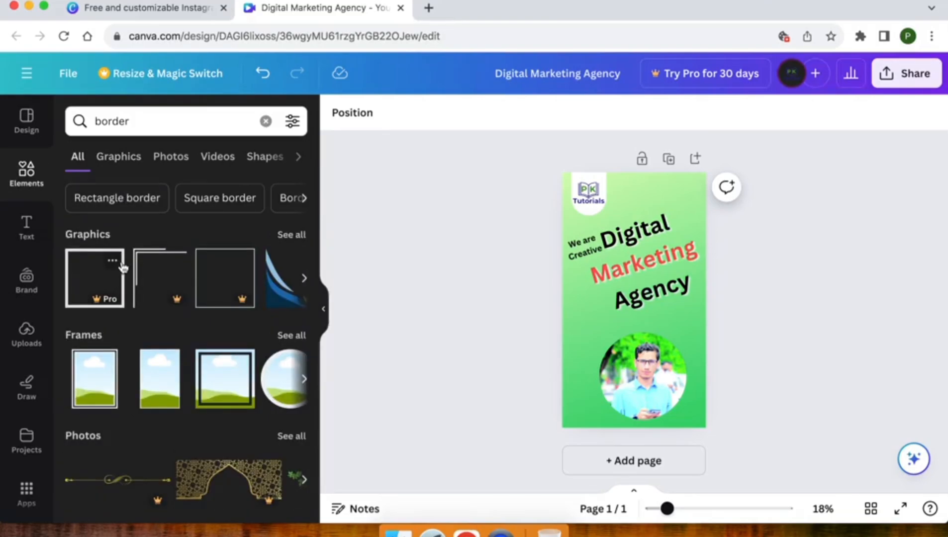
pyautogui.scroll(-5, 123, 268)
pyautogui.scroll(5, 123, 269)
pyautogui.click(291, 234)
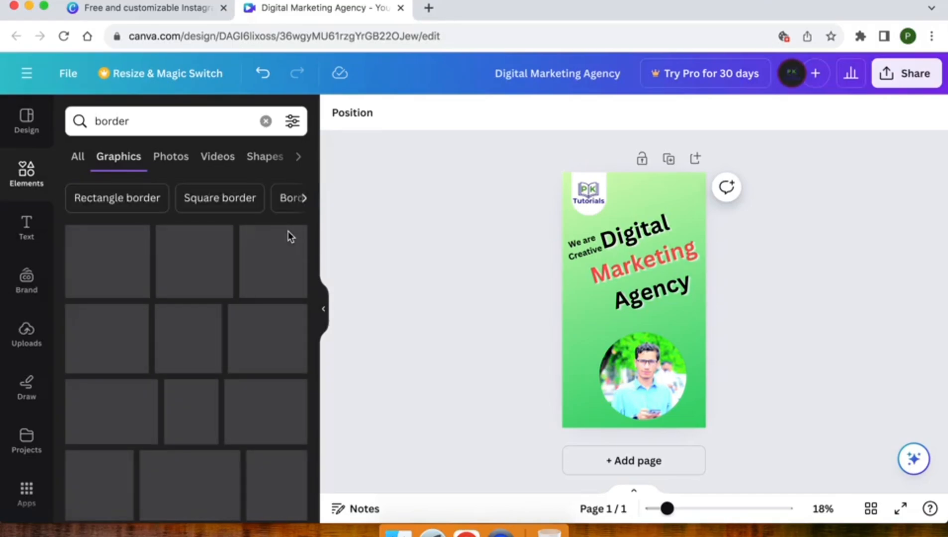
# - Browse the "border" graphics results for a wavy colored border suited to the lower edge of the story
pyautogui.scroll(-10, 191, 352)
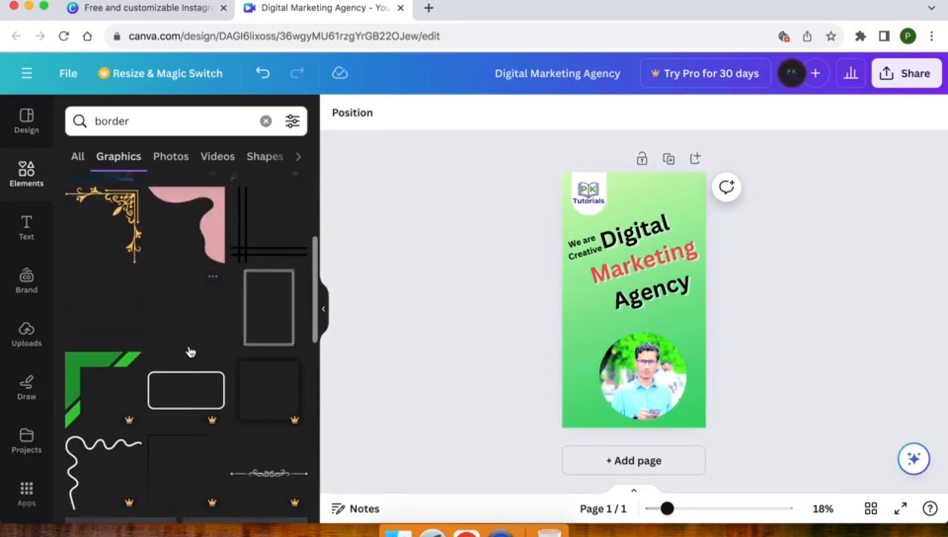
pyautogui.scroll(-5, 190, 350)
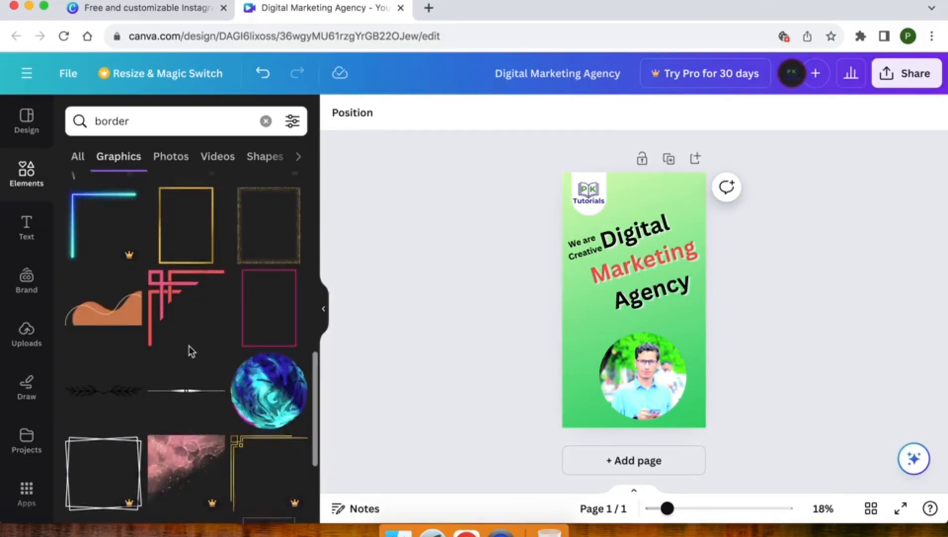
pyautogui.scroll(-1, 190, 352)
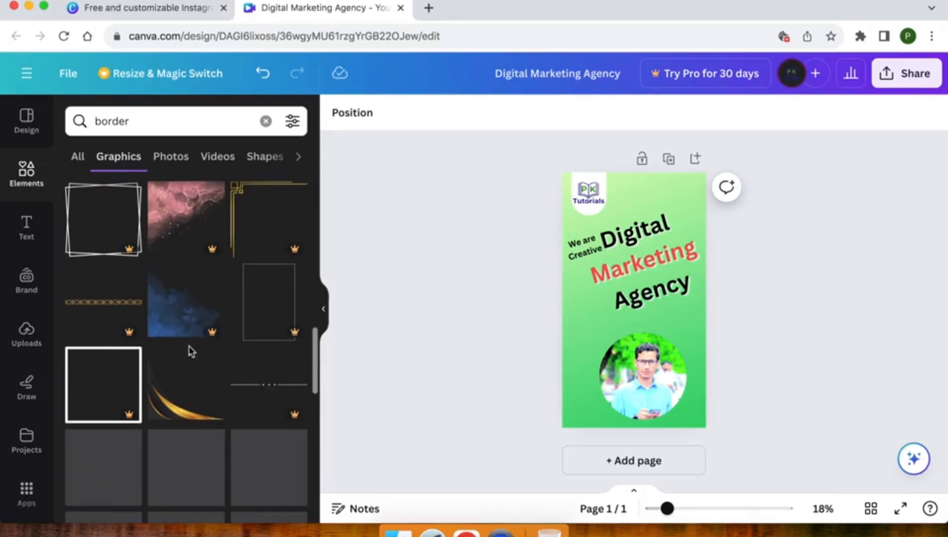
pyautogui.scroll(-8, 190, 352)
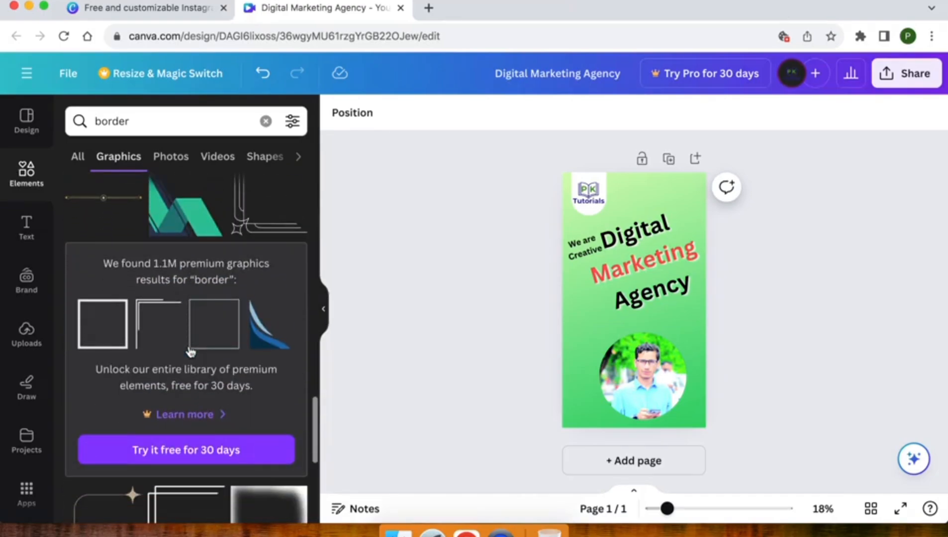
pyautogui.scroll(-4, 189, 351)
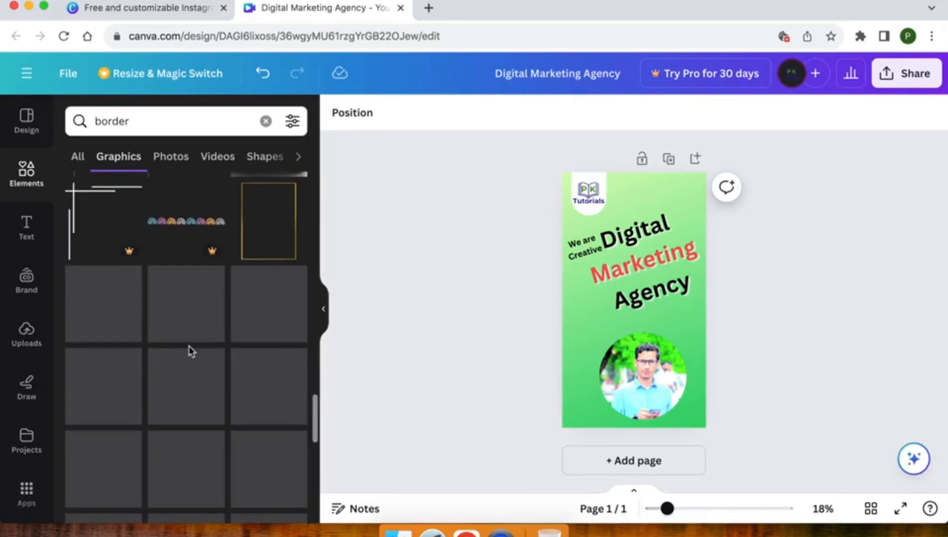
pyautogui.scroll(-10, 190, 351)
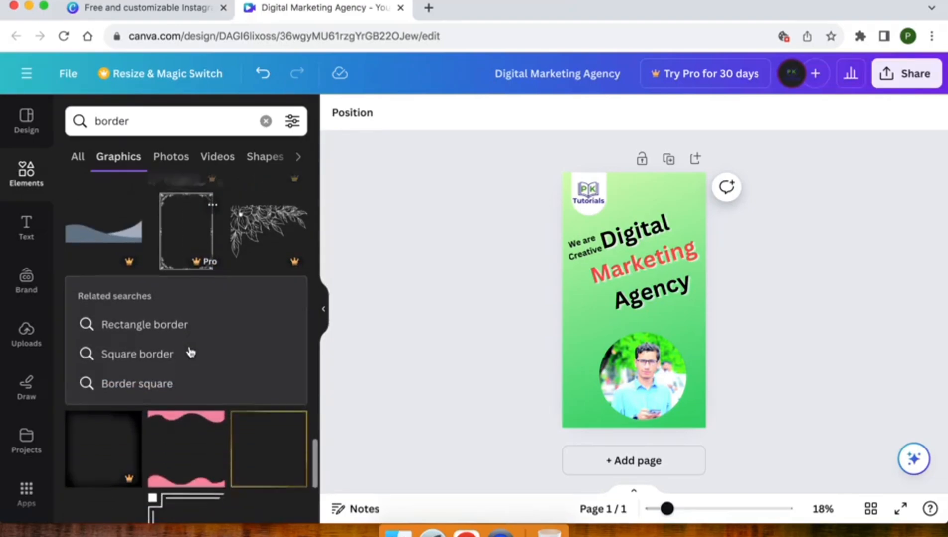
pyautogui.scroll(-10, 190, 352)
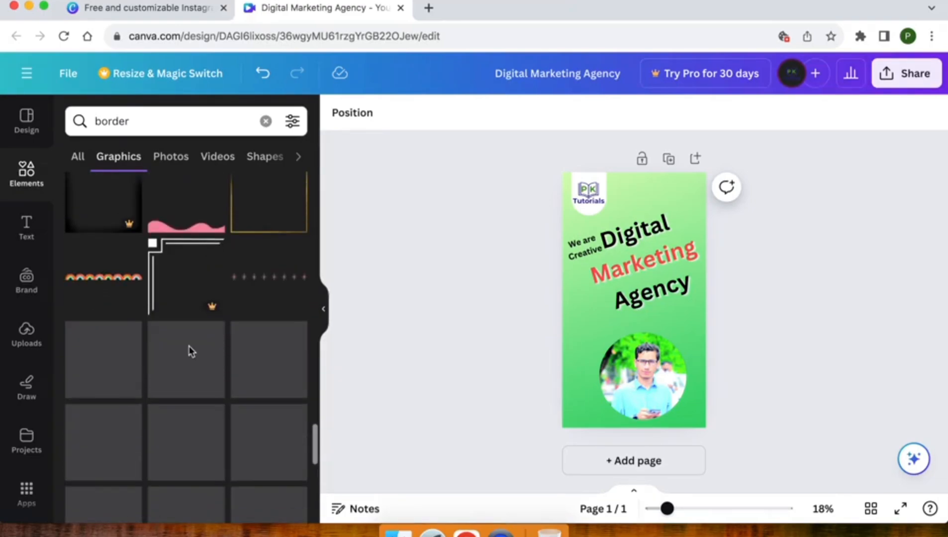
pyautogui.scroll(10, 191, 352)
pyautogui.scroll(10, 190, 351)
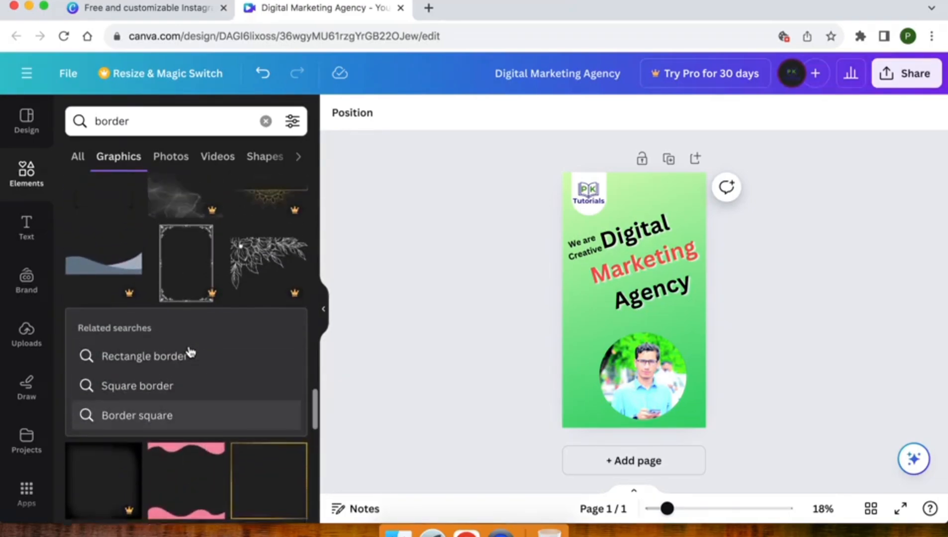
pyautogui.scroll(-10, 191, 352)
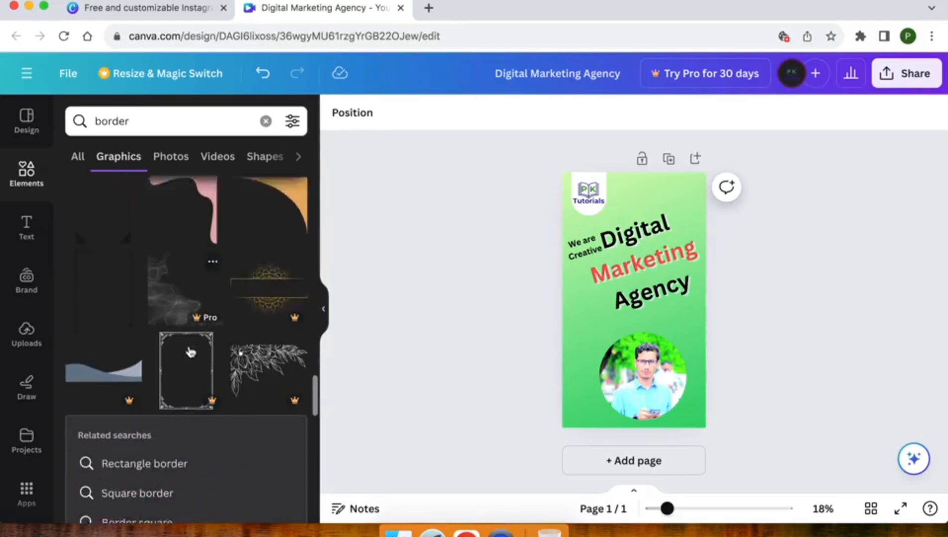
pyautogui.scroll(-2, 189, 351)
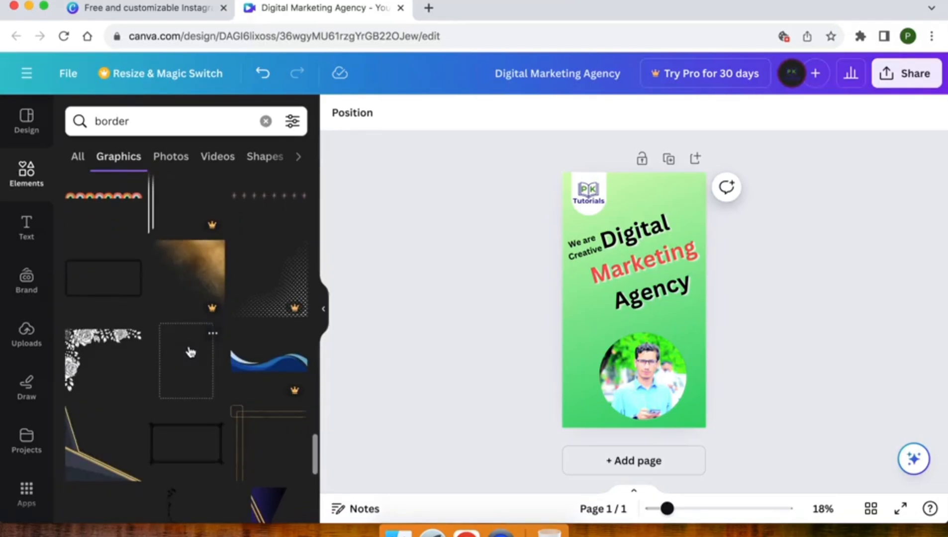
pyautogui.scroll(-8, 191, 351)
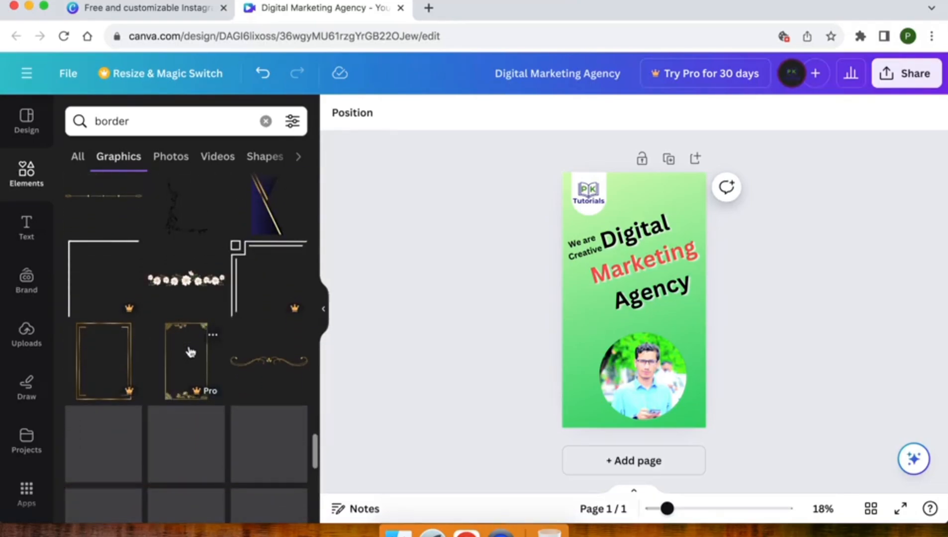
pyautogui.scroll(-20, 191, 352)
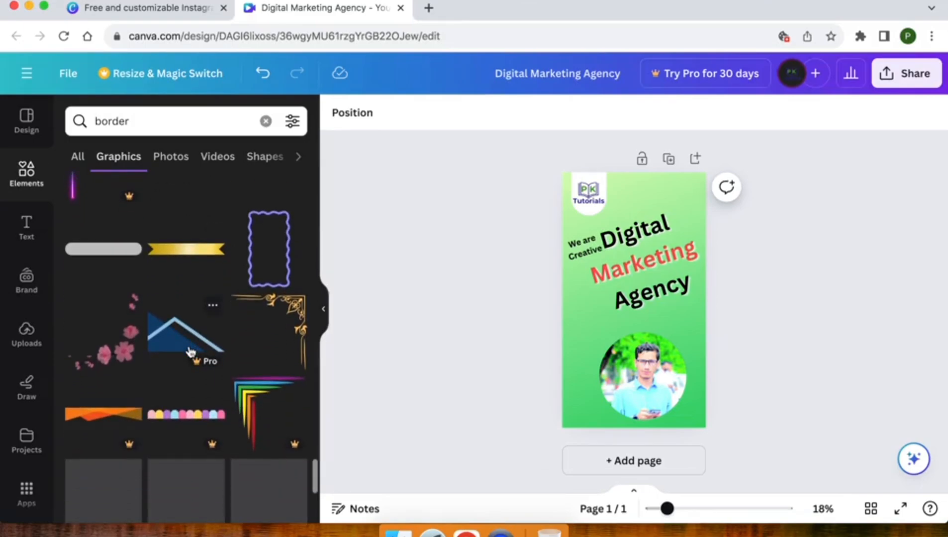
pyautogui.scroll(-4, 190, 352)
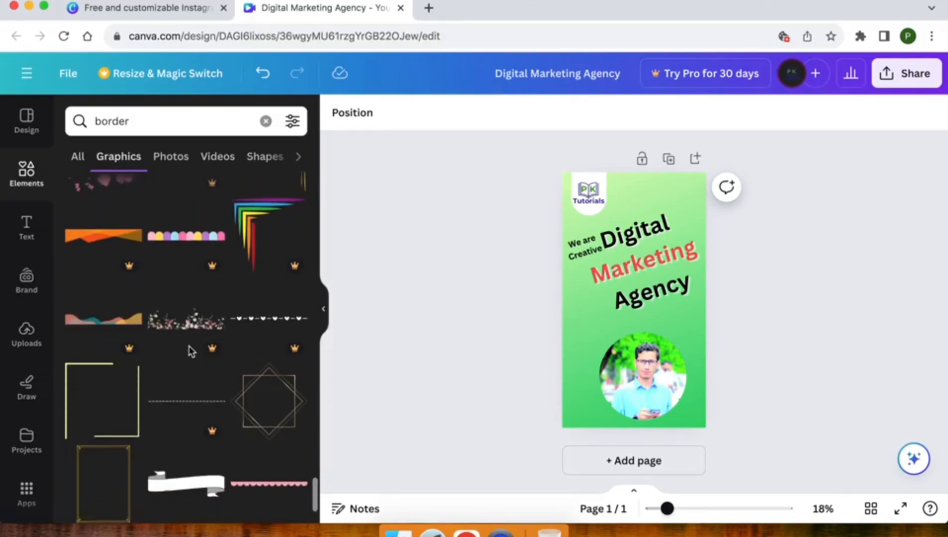
pyautogui.scroll(-18, 190, 352)
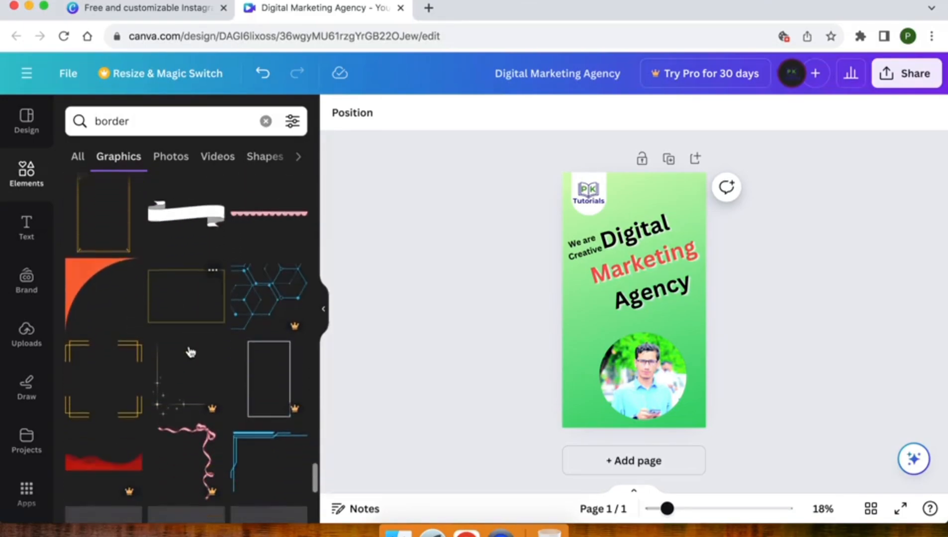
pyautogui.scroll(-8, 189, 350)
pyautogui.scroll(12, 189, 351)
pyautogui.scroll(10, 191, 351)
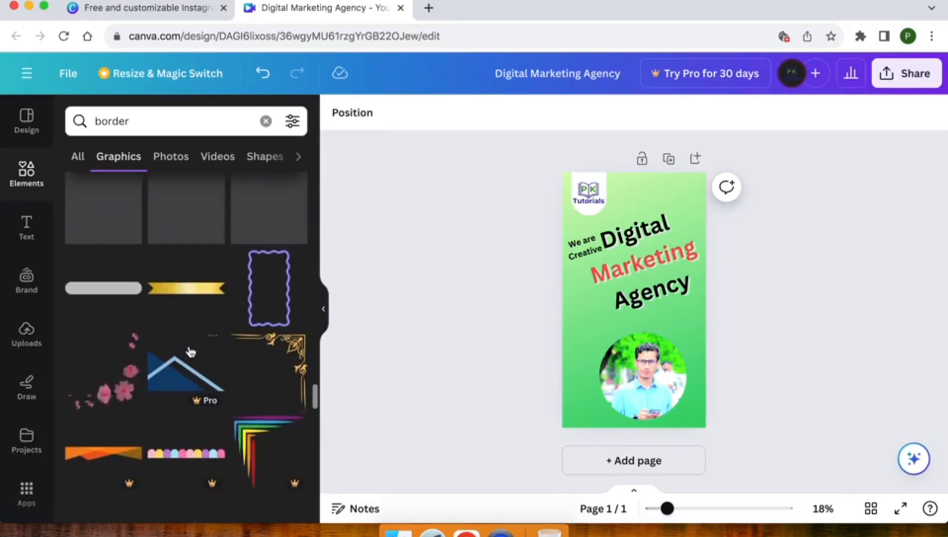
pyautogui.scroll(3, 191, 352)
pyautogui.scroll(-5, 191, 352)
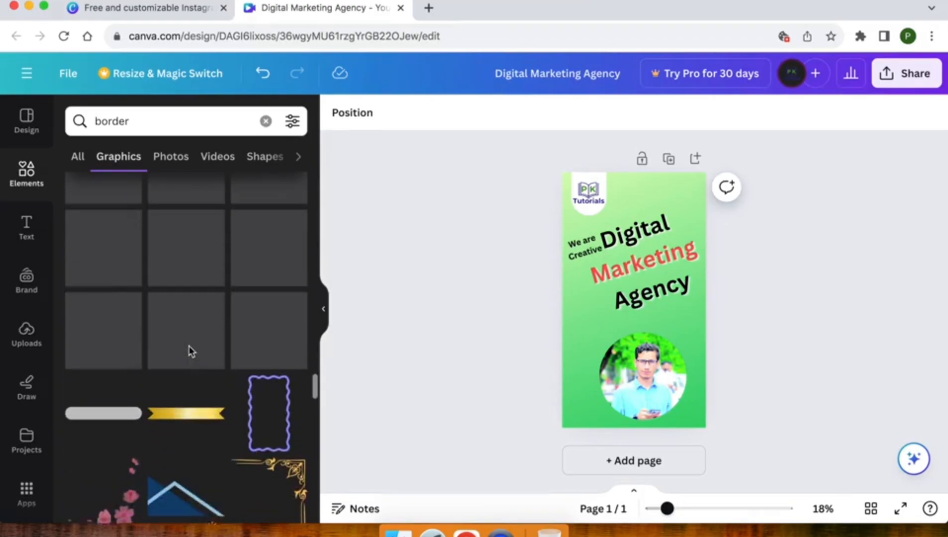
pyautogui.scroll(-3, 191, 352)
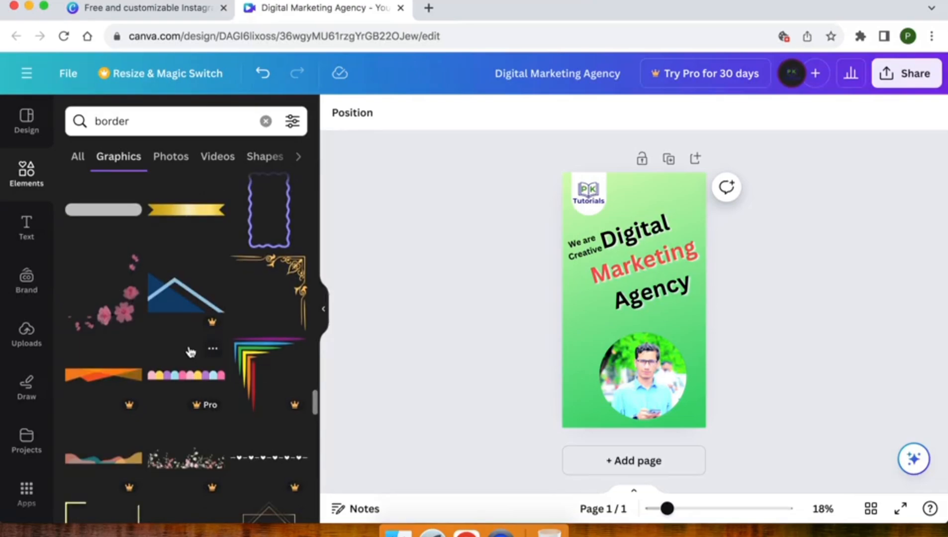
pyautogui.scroll(-5, 190, 352)
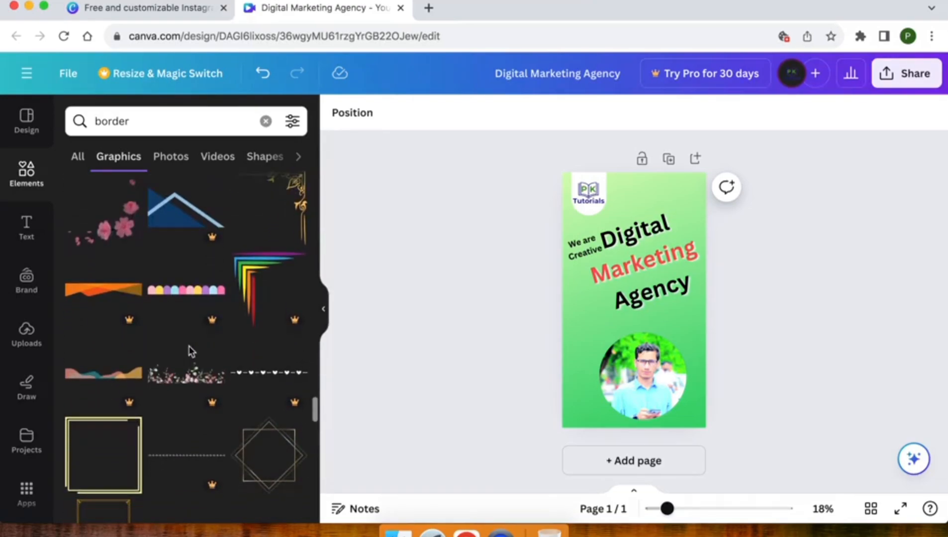
pyautogui.scroll(-8, 191, 351)
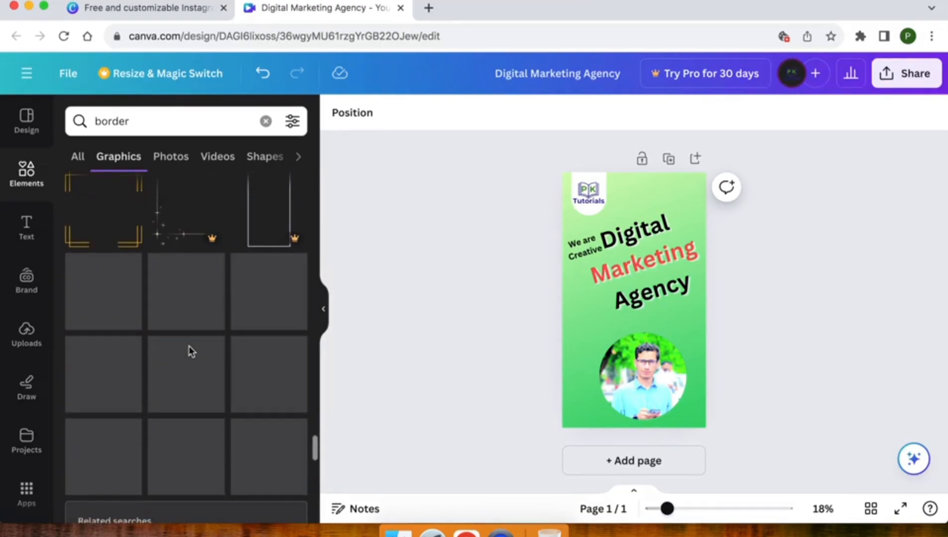
pyautogui.scroll(-1, 218, 301)
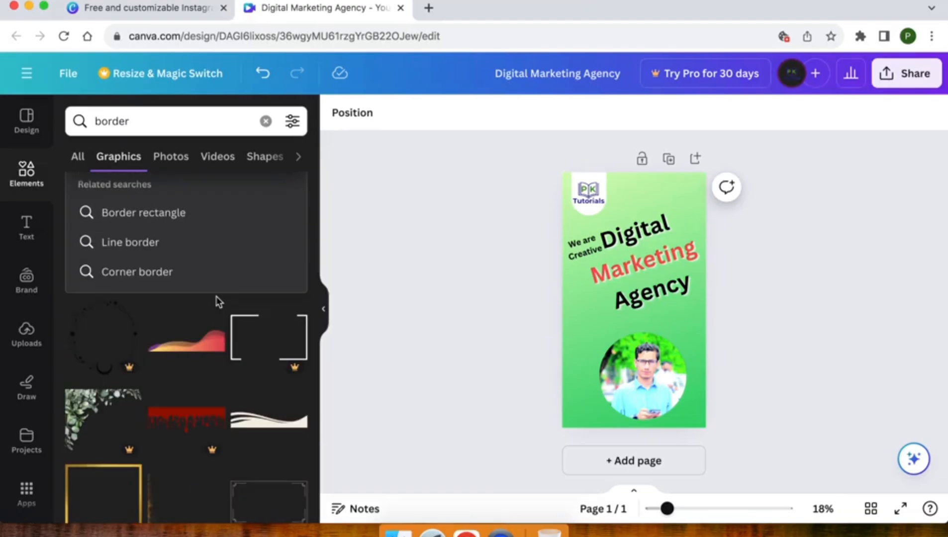
# - Add the yellow-to-red wave border graphic, enlarge it beyond the page width, and align it with the page's lower and right edges
pyautogui.click(192, 340)
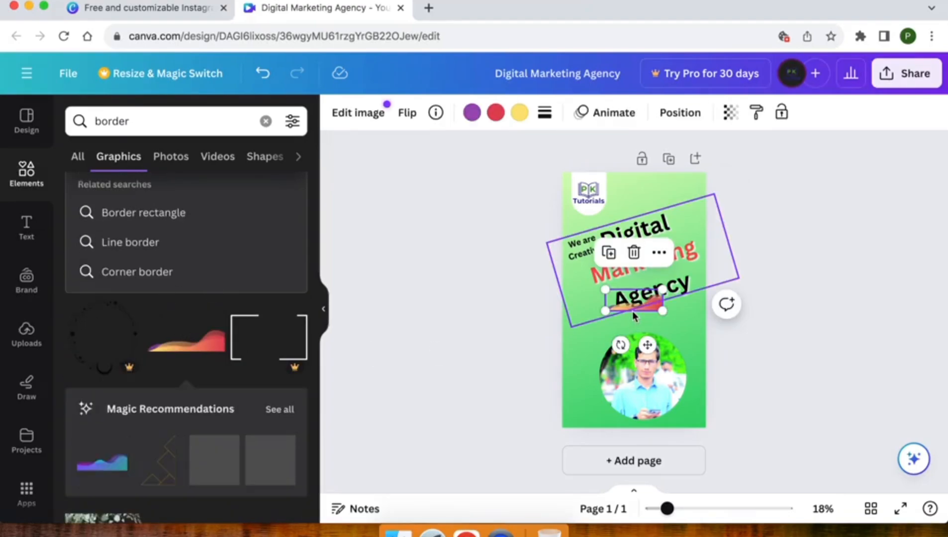
pyautogui.moveTo(653, 312); pyautogui.dragTo(811, 316)
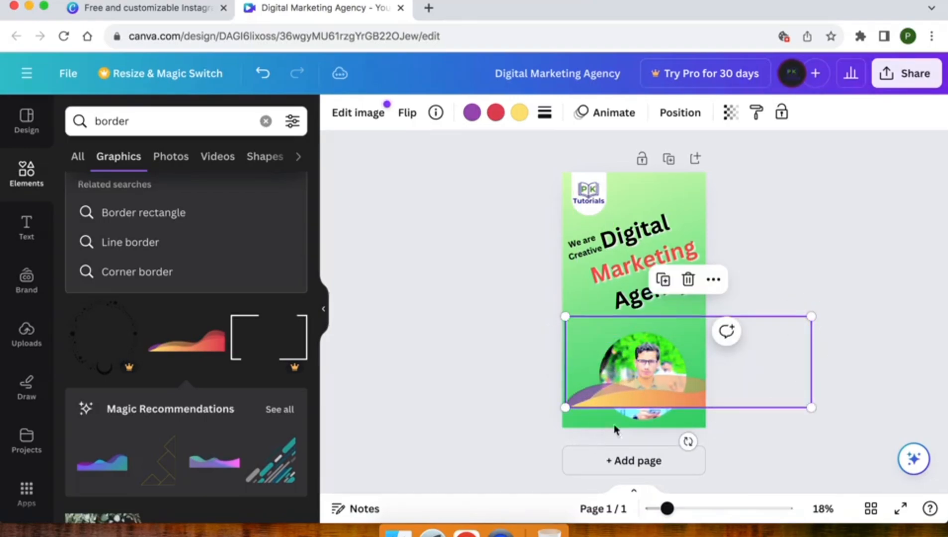
pyautogui.moveTo(667, 393); pyautogui.dragTo(566, 414)
pyautogui.moveTo(707, 337); pyautogui.dragTo(732, 327)
pyautogui.moveTo(668, 411); pyautogui.dragTo(643, 405)
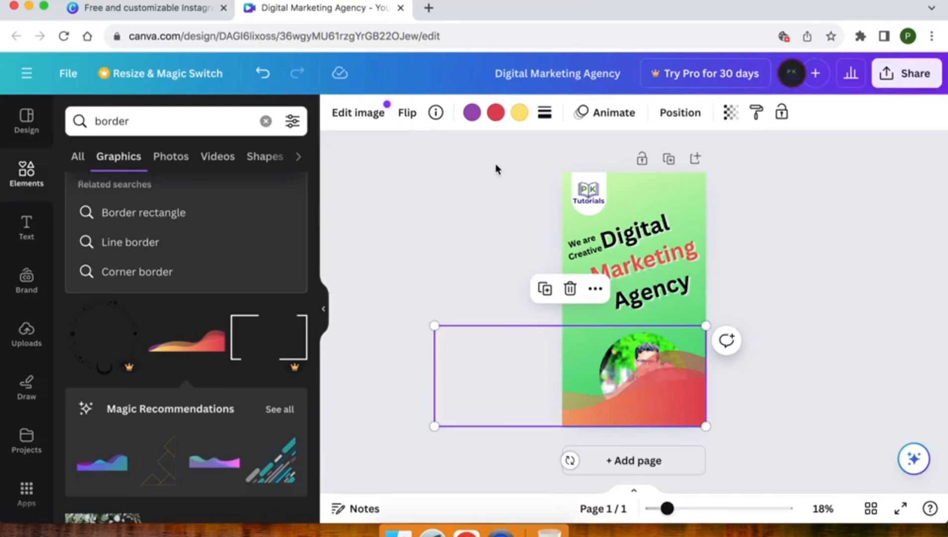
# - Replace the wave graphic's yellow with the dark green from the logo's photo colours
pyautogui.click(472, 114)
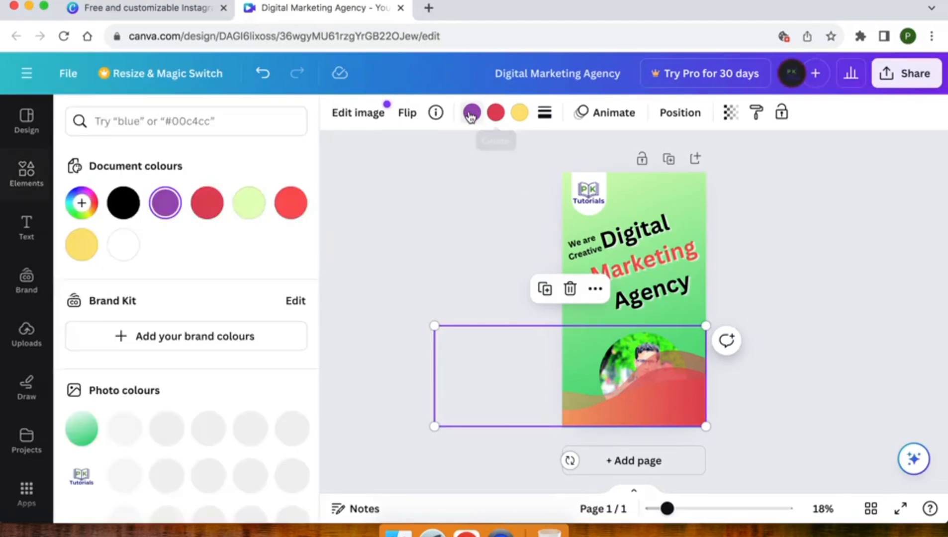
pyautogui.click(496, 113)
pyautogui.click(527, 113)
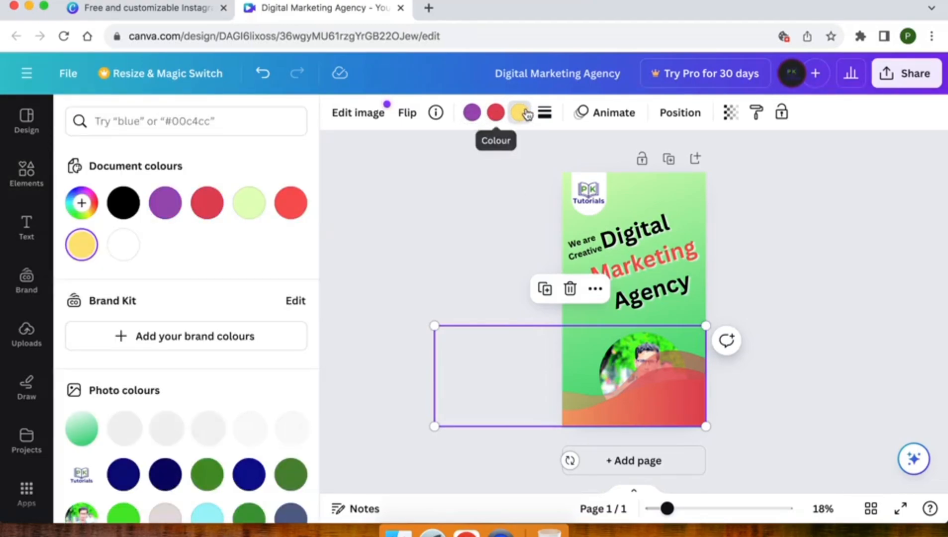
pyautogui.click(83, 245)
pyautogui.click(86, 247)
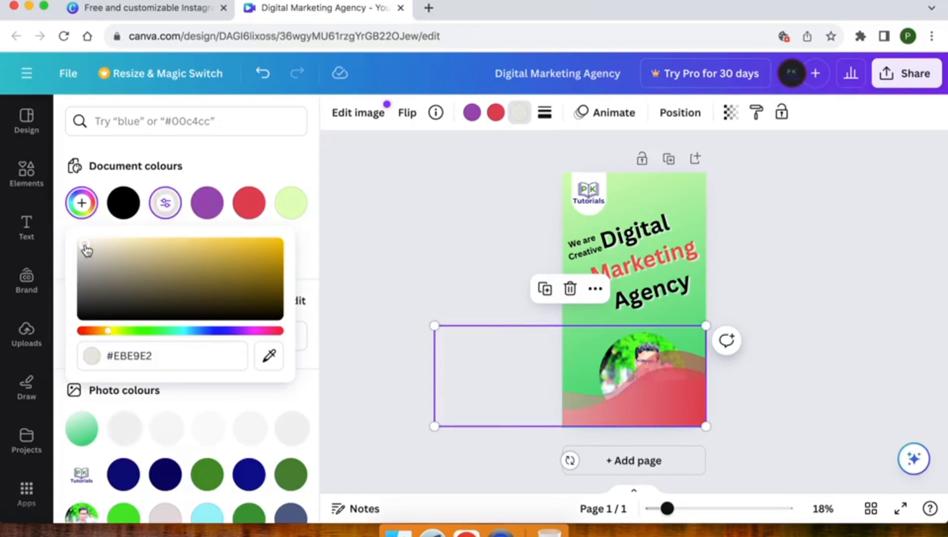
pyautogui.moveTo(85, 249); pyautogui.dragTo(194, 292)
pyautogui.scroll(-2, 180, 445)
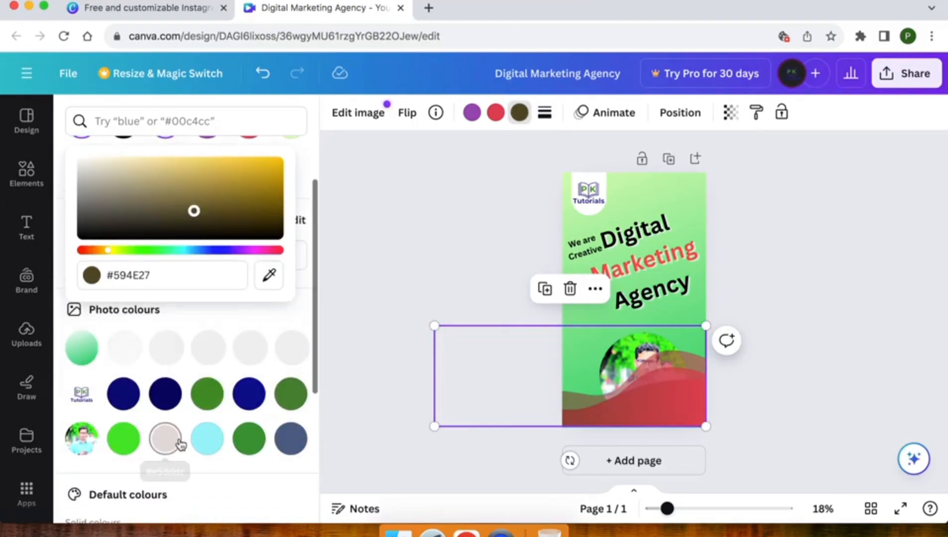
pyautogui.click(207, 398)
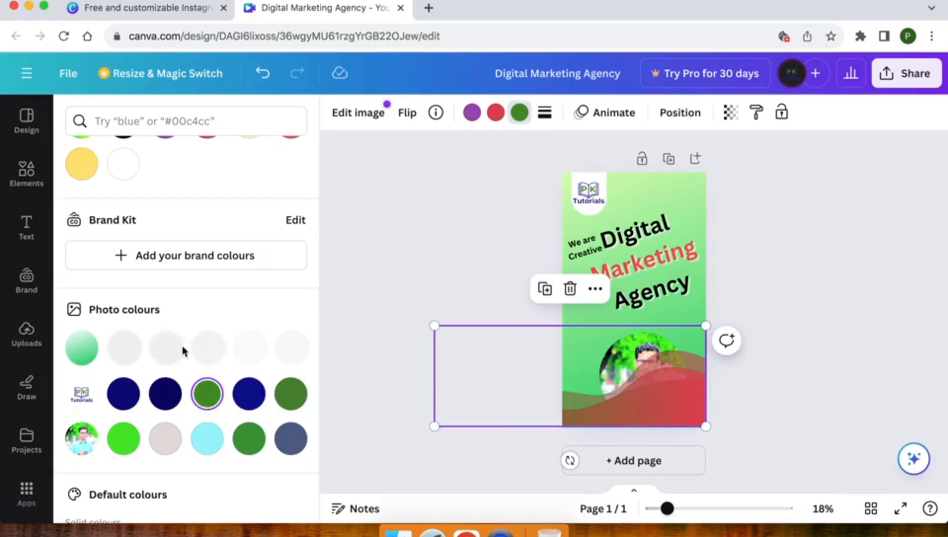
pyautogui.scroll(2, 153, 278)
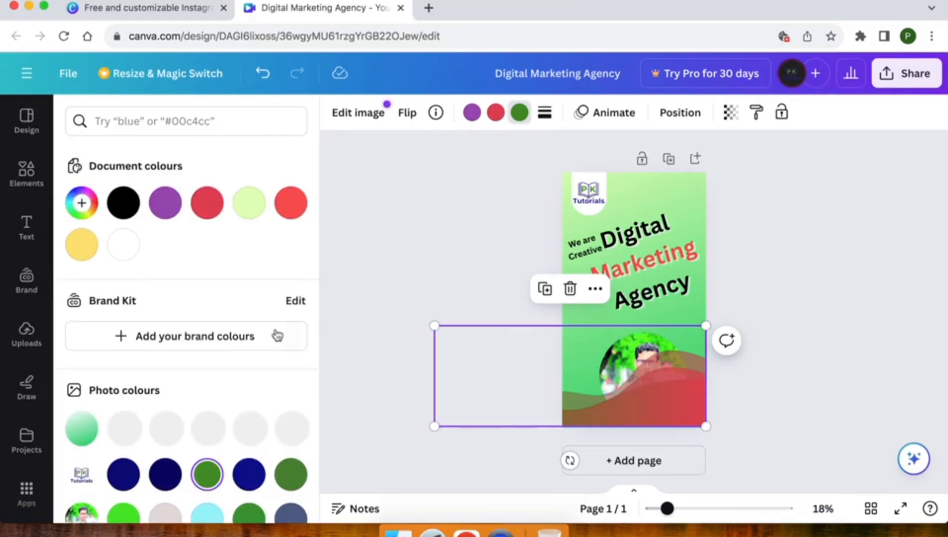
# - Replace the wave graphic's red with the light cyan from the portrait's photo colours
pyautogui.click(496, 114)
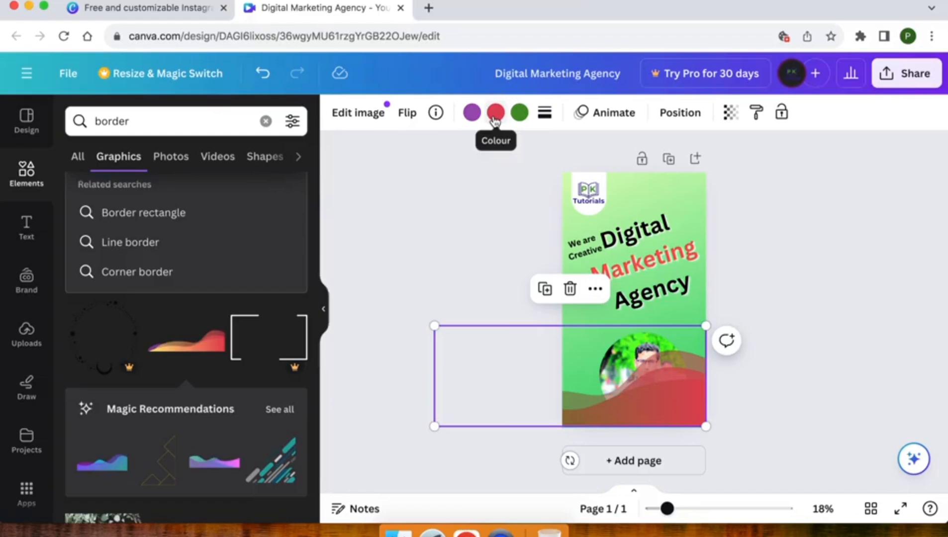
pyautogui.click(495, 114)
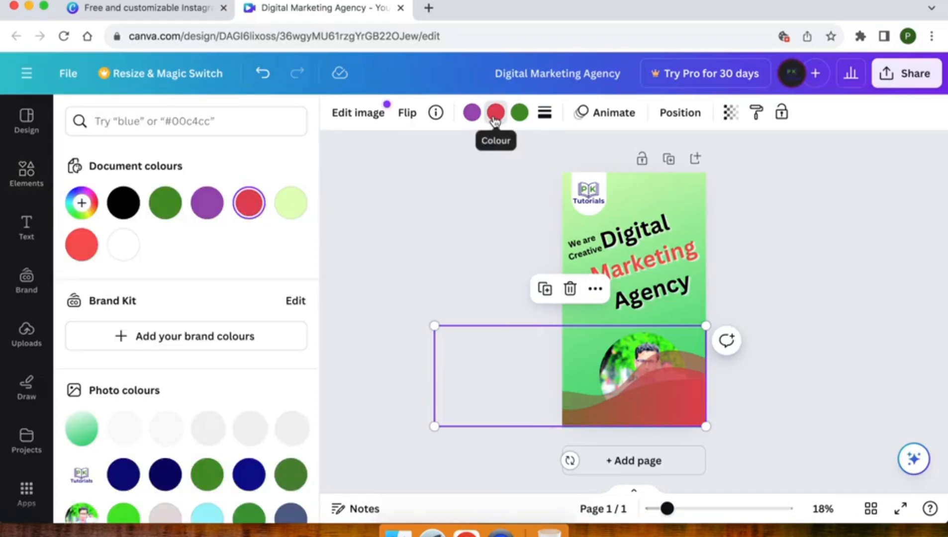
pyautogui.scroll(-3, 214, 254)
pyautogui.scroll(-1, 214, 254)
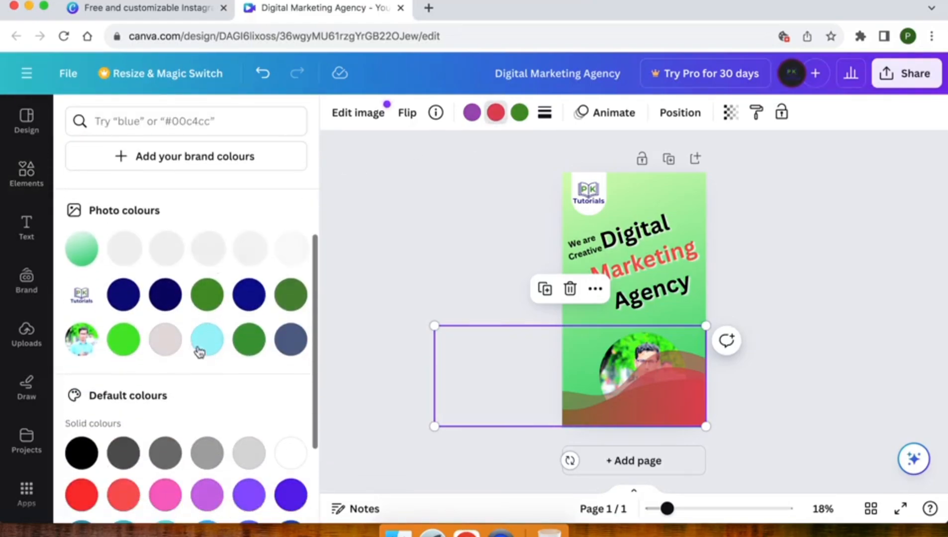
pyautogui.click(203, 343)
pyautogui.scroll(4, 201, 353)
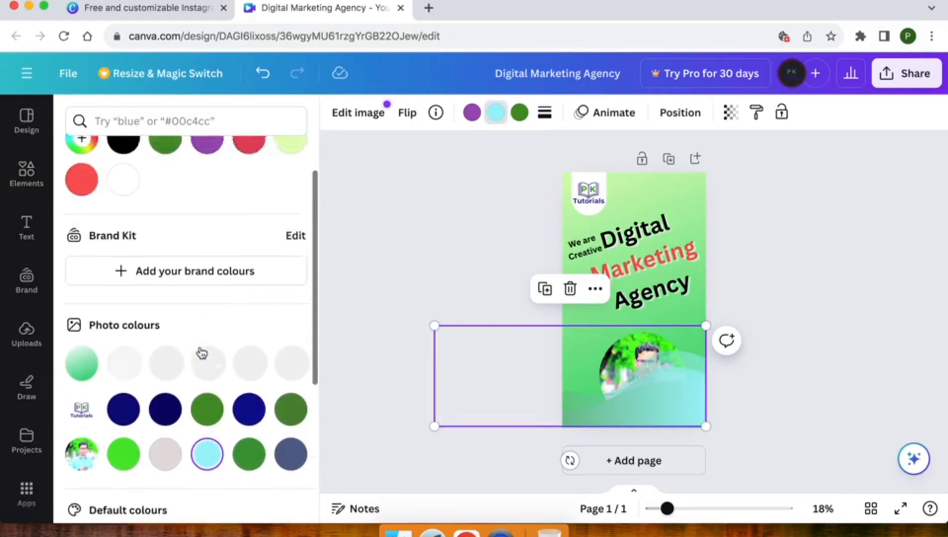
# - Replace the wave graphic's purple with the dark blue from the logo's photo colours
pyautogui.click(471, 114)
pyautogui.scroll(-4, 159, 341)
pyautogui.click(254, 298)
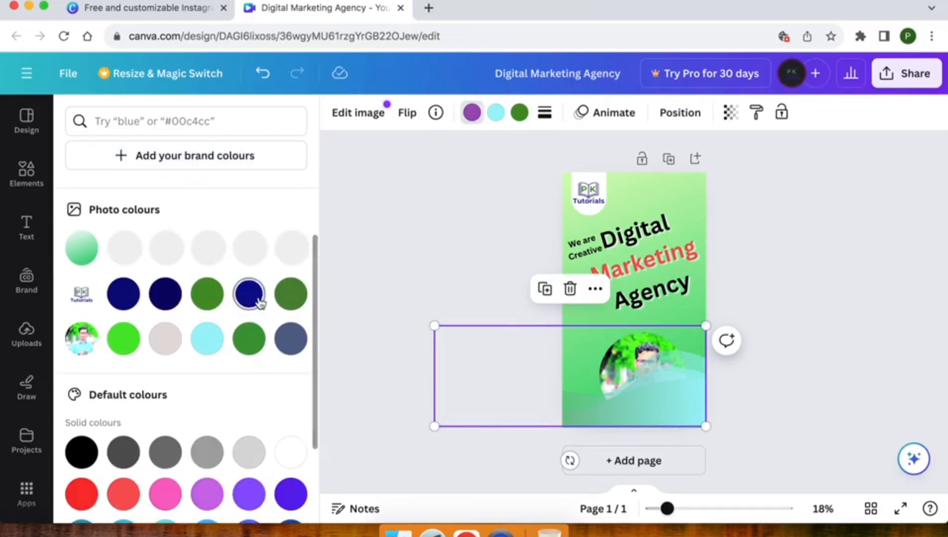
pyautogui.scroll(4, 259, 300)
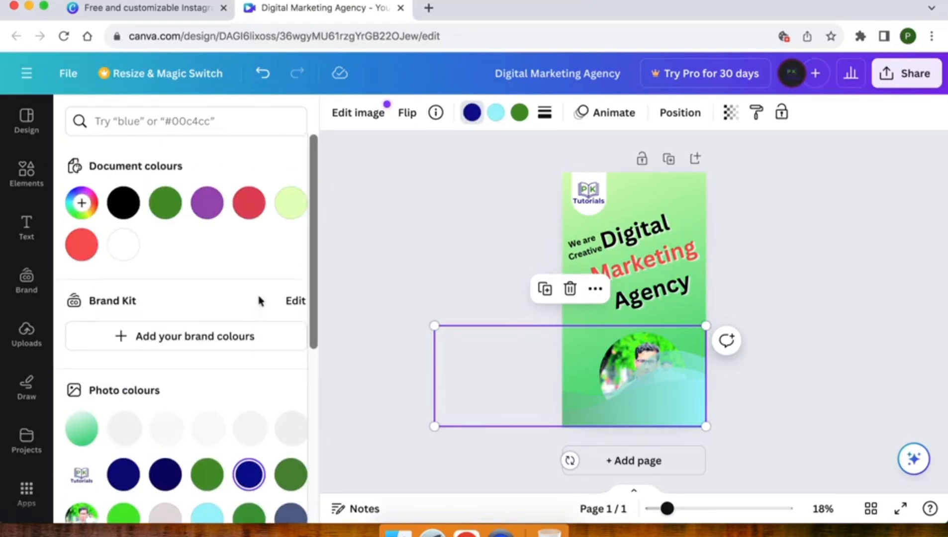
# - Shift the wave graphic slightly downward so it extends just past the page's lower edge
pyautogui.click(444, 277)
pyautogui.click(444, 277)
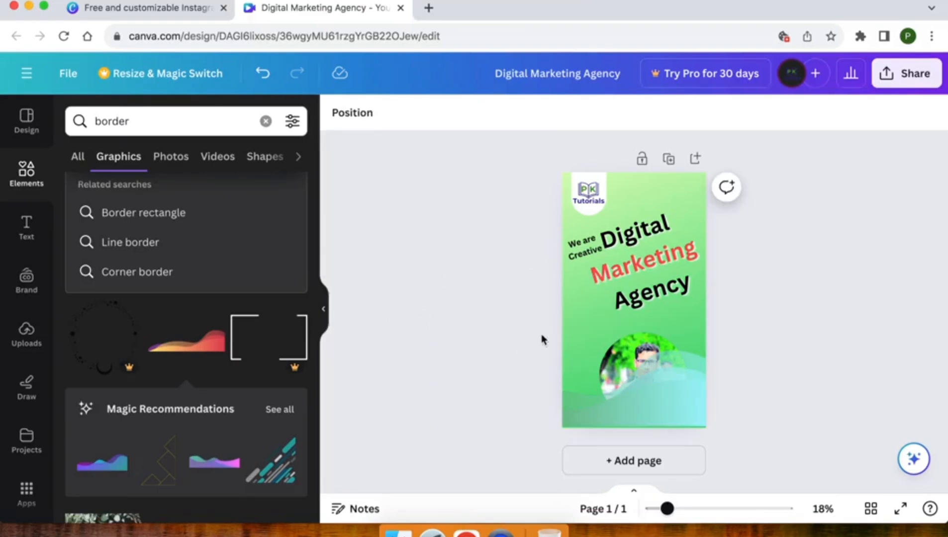
pyautogui.click(653, 388)
pyautogui.moveTo(662, 394); pyautogui.dragTo(663, 396)
pyautogui.click(810, 396)
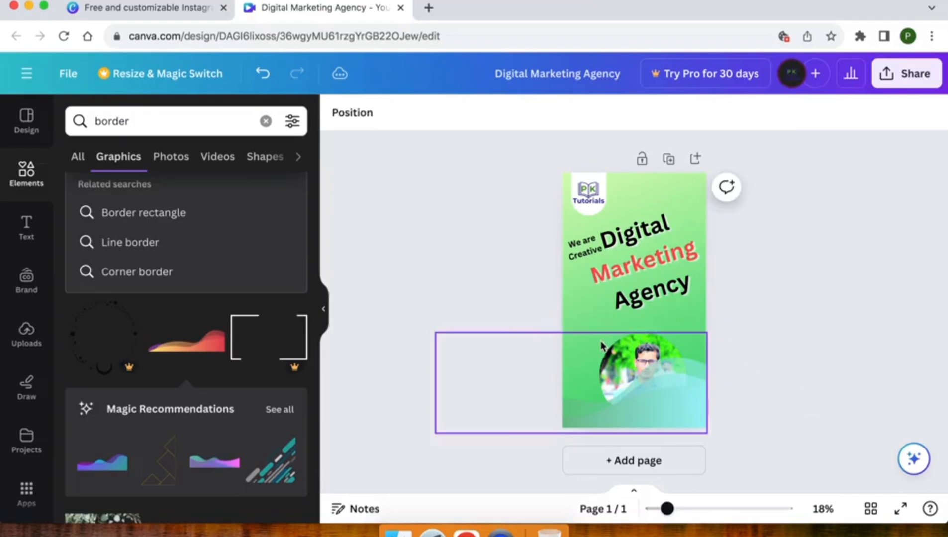
# - Send the wave graphic to the back so it lies behind the circular portrait
pyautogui.click(612, 353)
pyautogui.rightClick(653, 403)
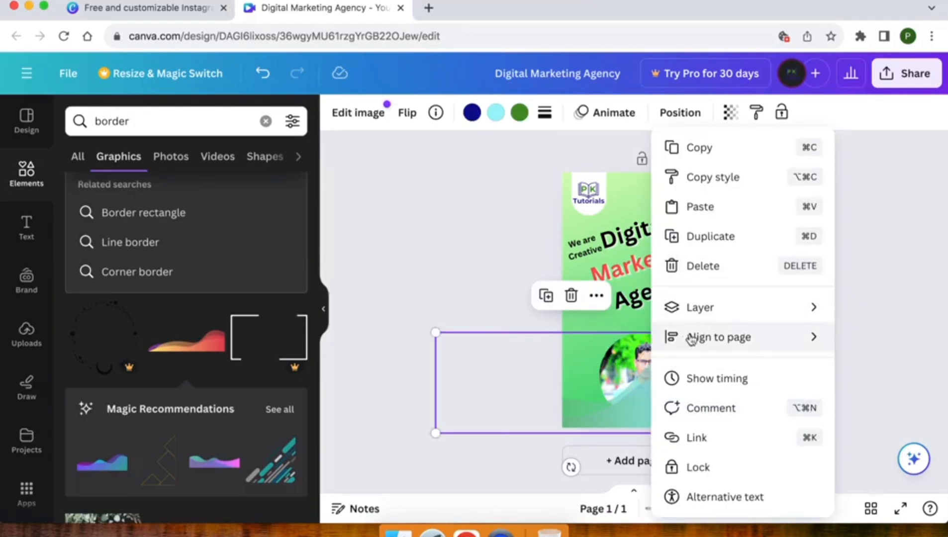
pyautogui.moveTo(744, 315)
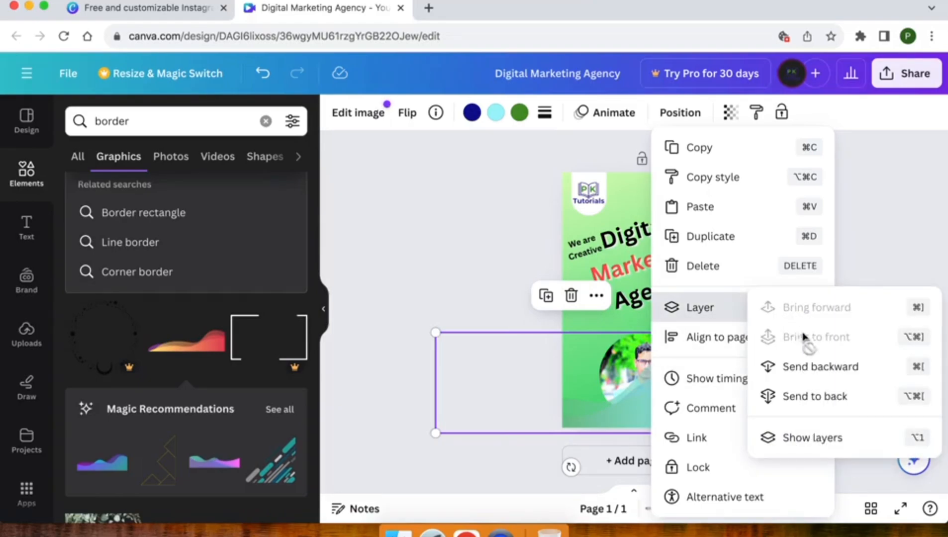
pyautogui.click(835, 397)
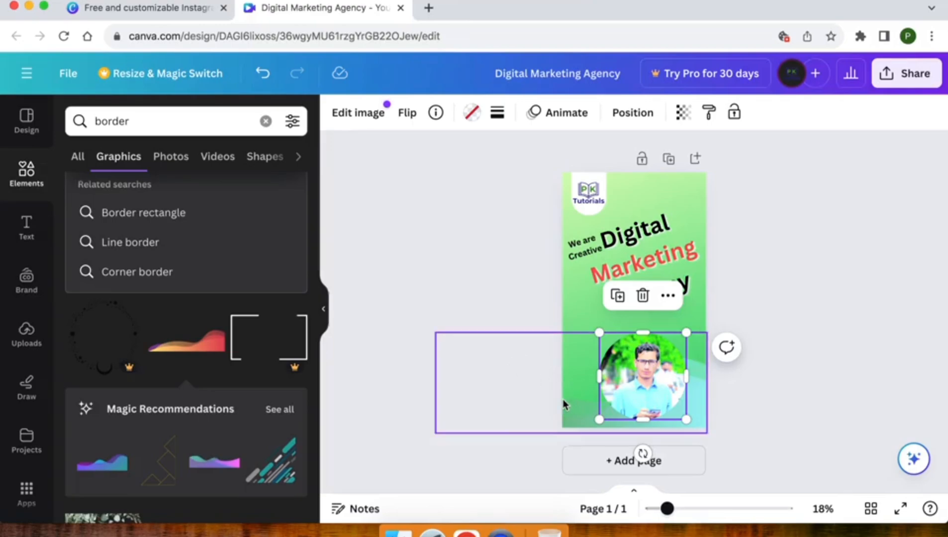
# - Shift the circular portrait slightly toward the page's right edge
pyautogui.click(423, 287)
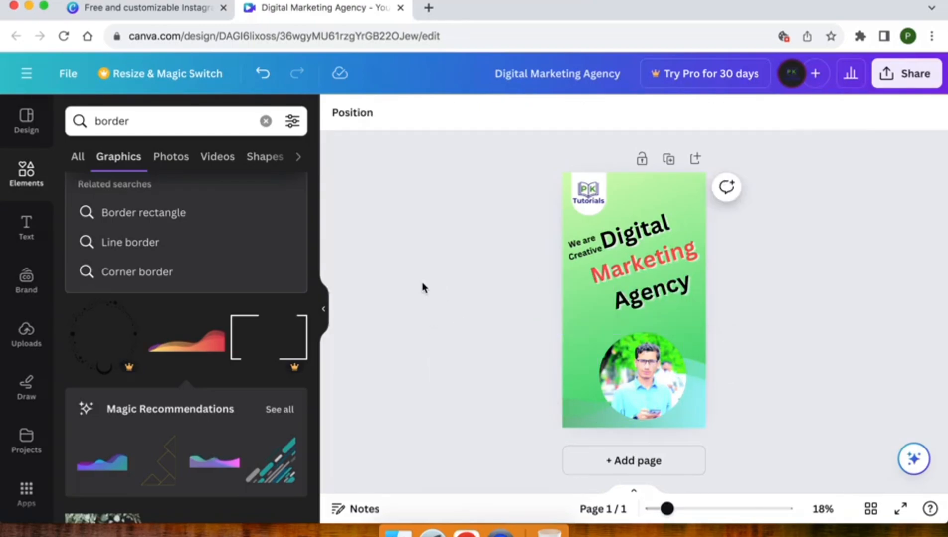
pyautogui.moveTo(640, 365); pyautogui.dragTo(647, 363)
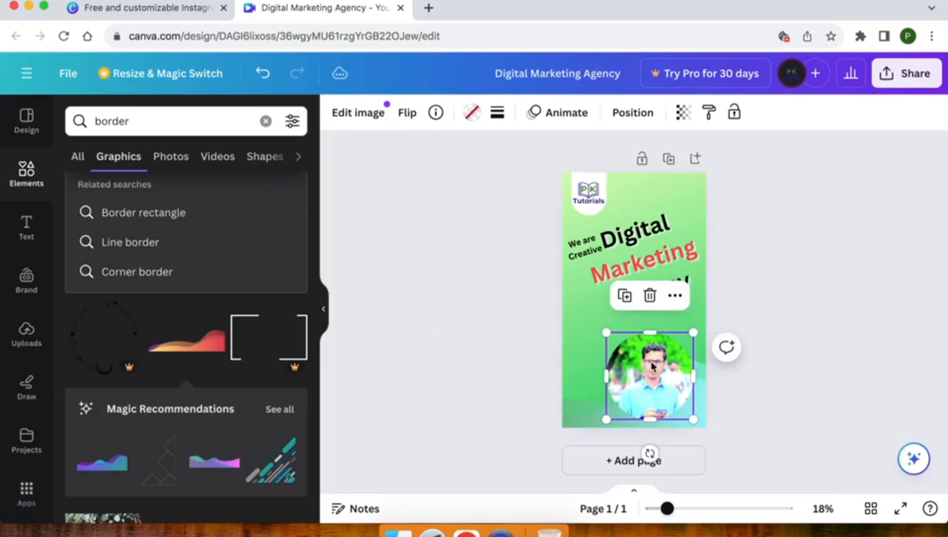
pyautogui.click(451, 326)
# - Search the graphics for "circle frame", add the teal brushed ring, and place it over the circular portrait
pyautogui.scroll(5, 145, 296)
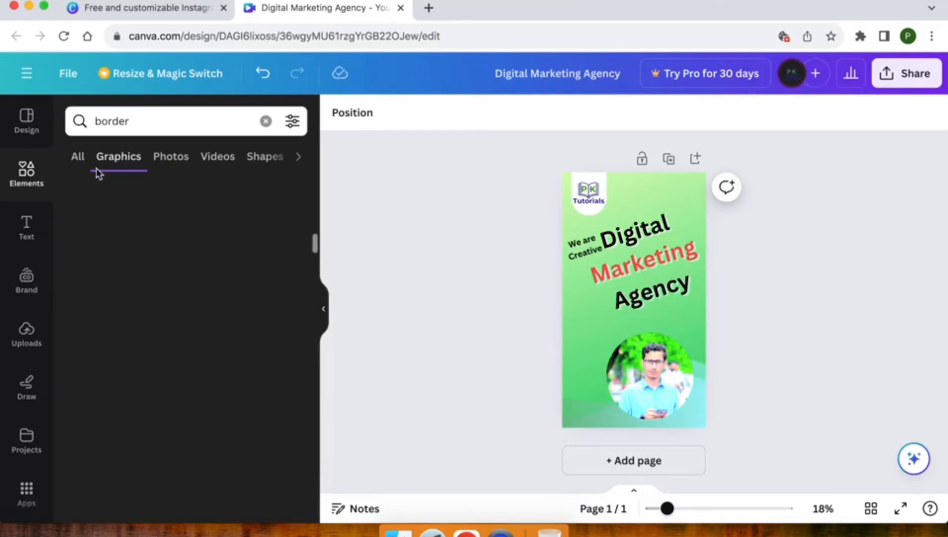
pyautogui.doubleClick(109, 121)
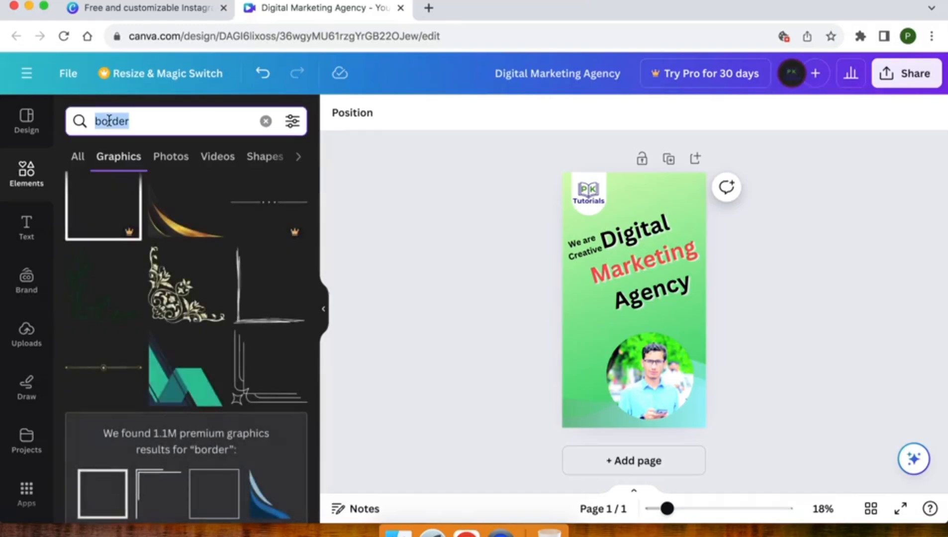
pyautogui.write('circle')
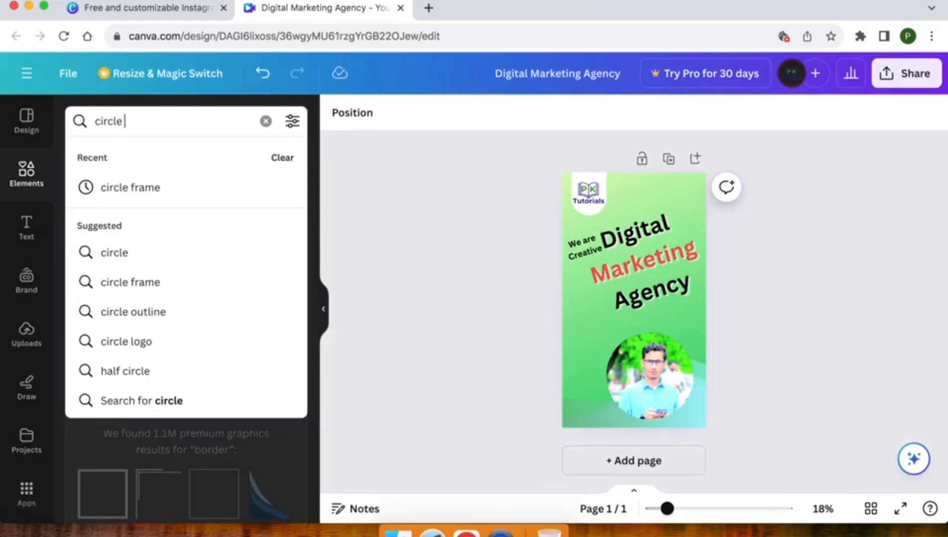
pyautogui.press('Down')
pyautogui.press('Return')
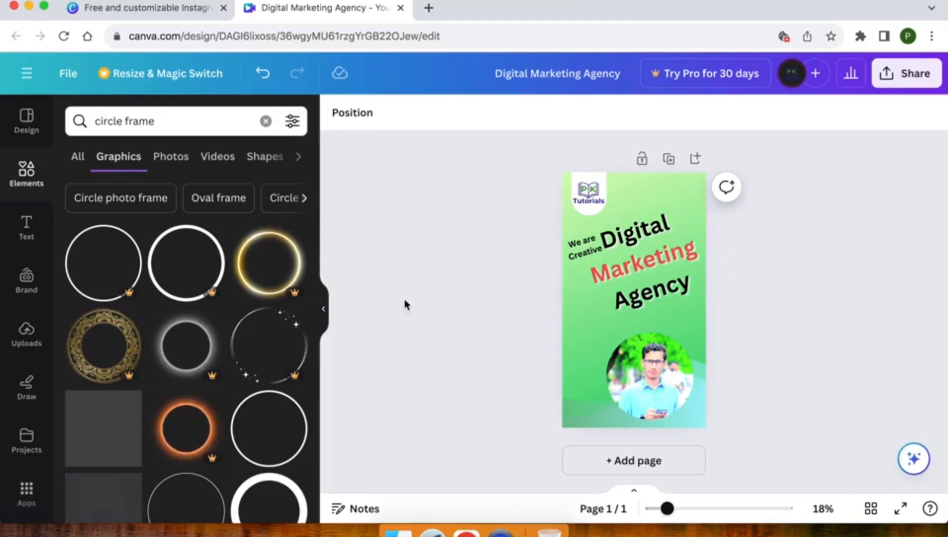
pyautogui.scroll(-3, 203, 364)
pyautogui.scroll(-2, 204, 367)
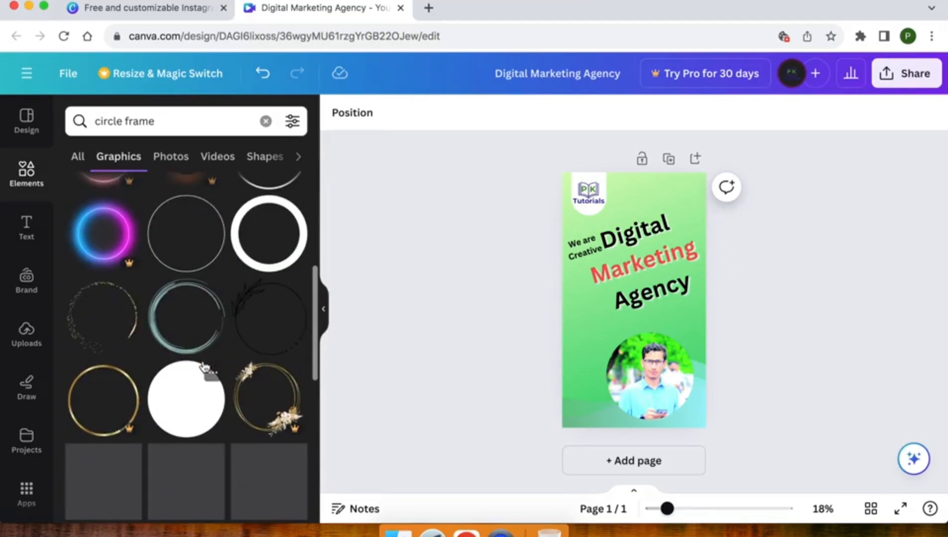
pyautogui.click(170, 318)
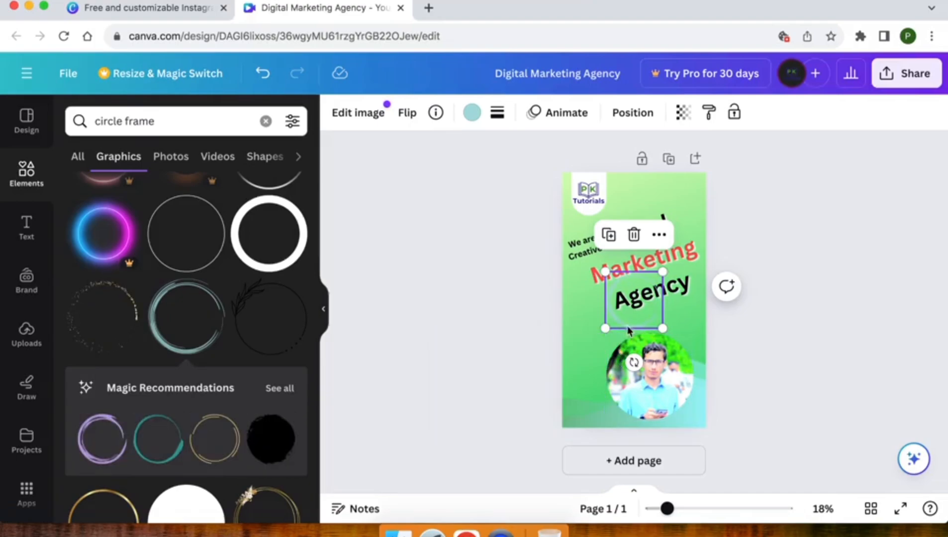
pyautogui.moveTo(636, 326); pyautogui.dragTo(648, 391)
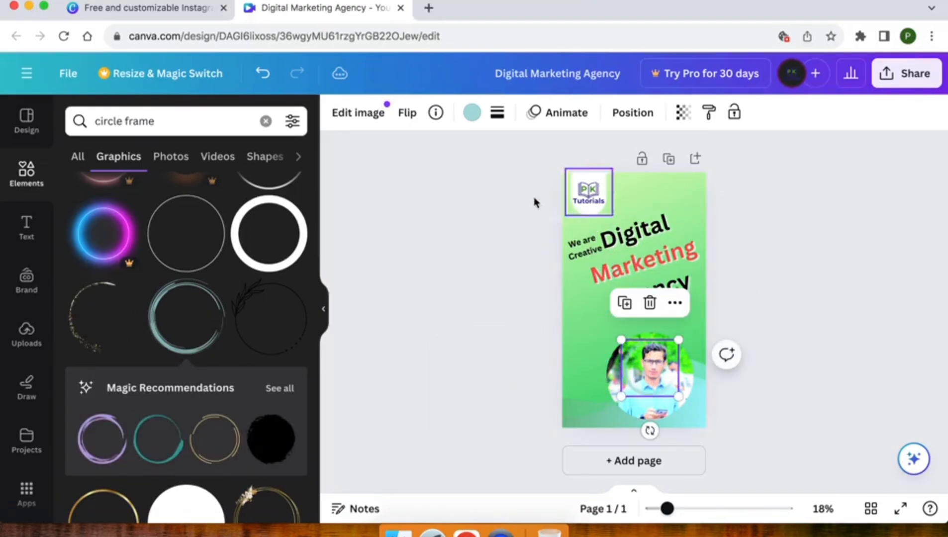
# - Recolour the ring with the document's red, then enlarge and position it to surround the circular portrait
pyautogui.click(471, 113)
pyautogui.click(122, 245)
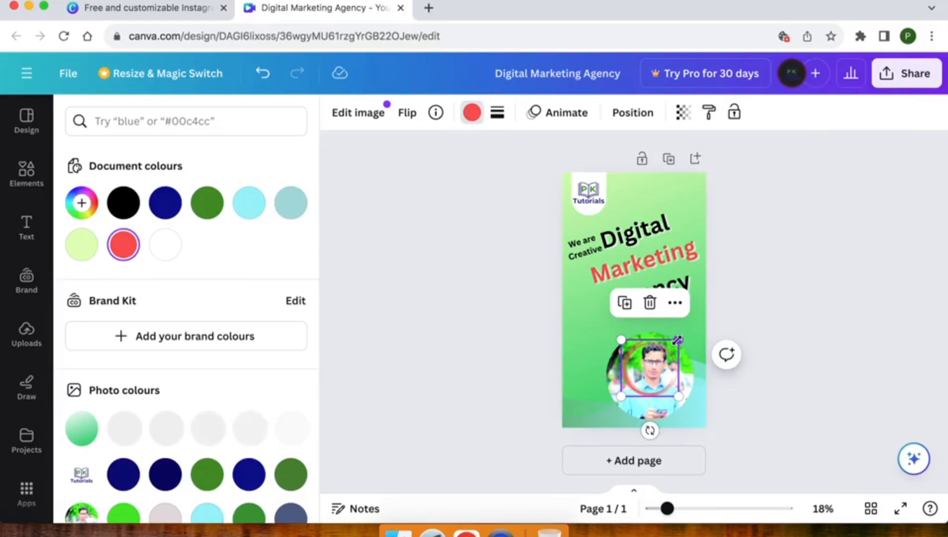
pyautogui.moveTo(680, 340); pyautogui.dragTo(693, 327)
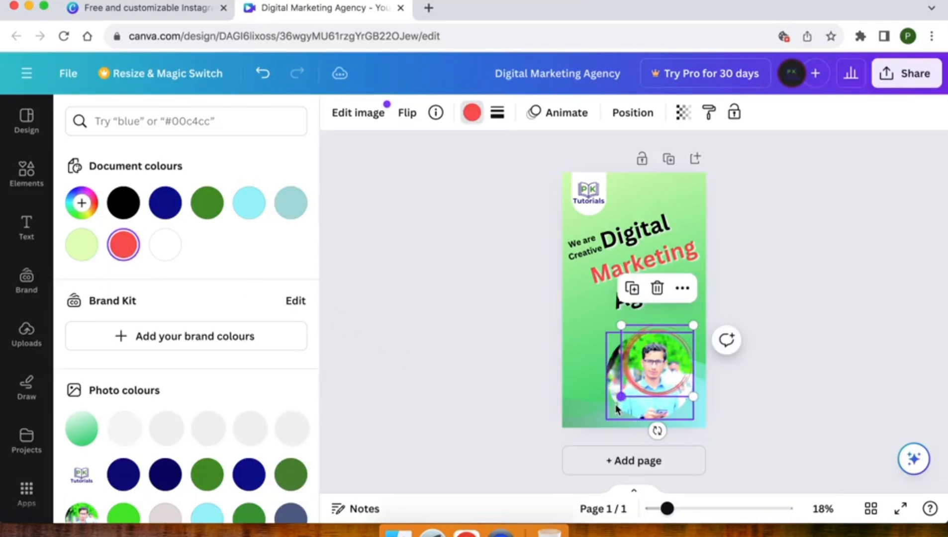
pyautogui.moveTo(622, 393); pyautogui.dragTo(599, 422)
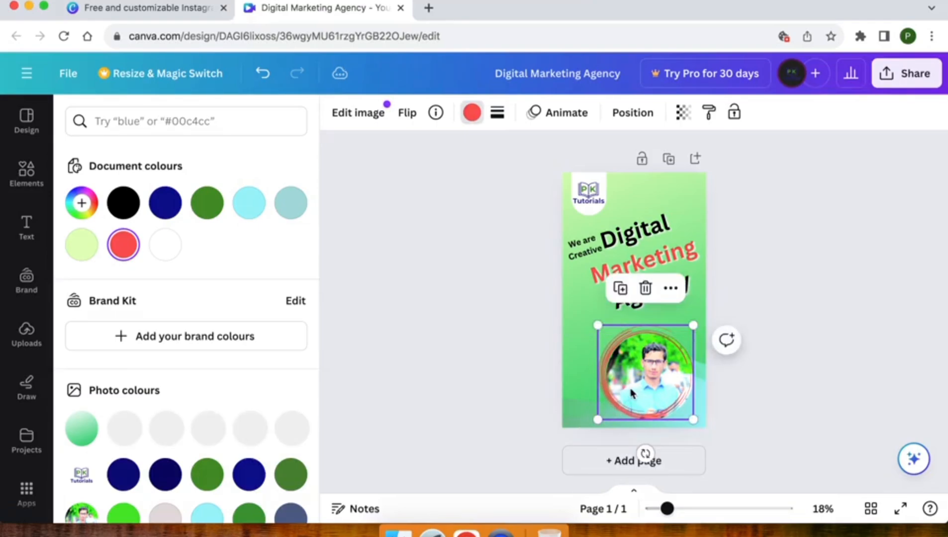
pyautogui.moveTo(637, 393); pyautogui.dragTo(641, 388)
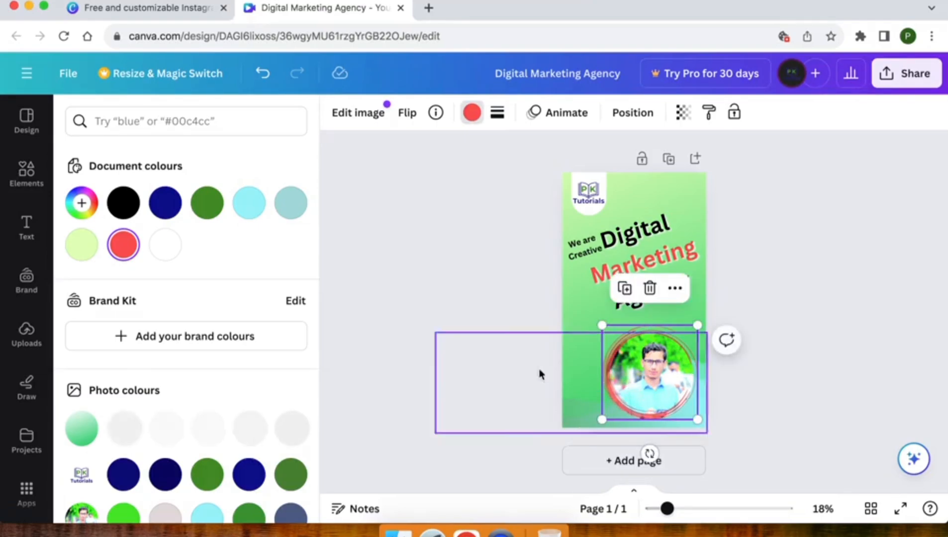
pyautogui.click(456, 359)
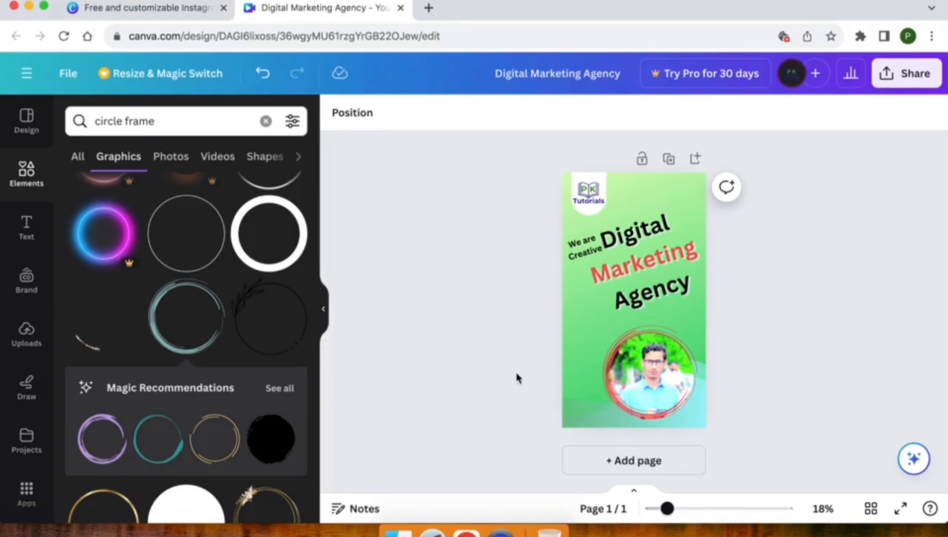
# - Add the "instant CLASSIC" font combination to the page
pyautogui.click(18, 234)
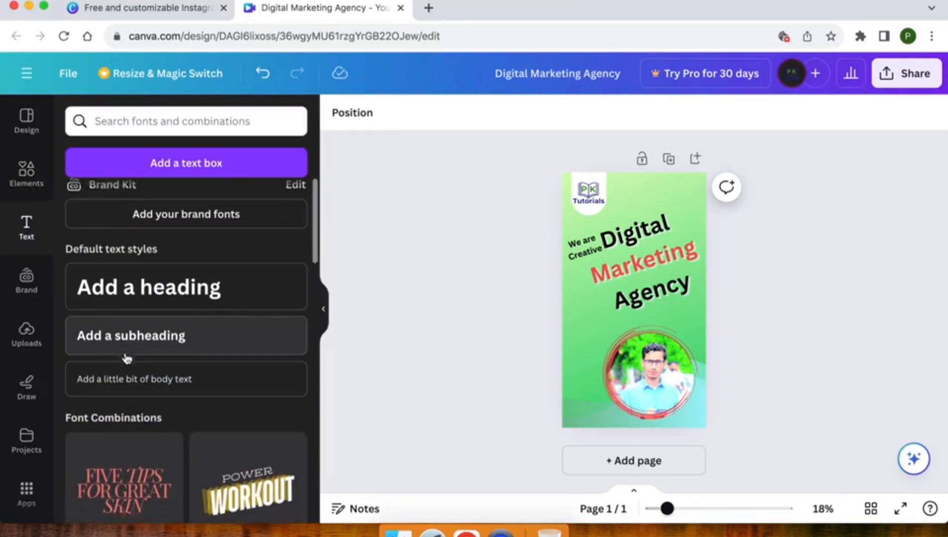
pyautogui.scroll(-10, 127, 359)
pyautogui.scroll(-8, 146, 305)
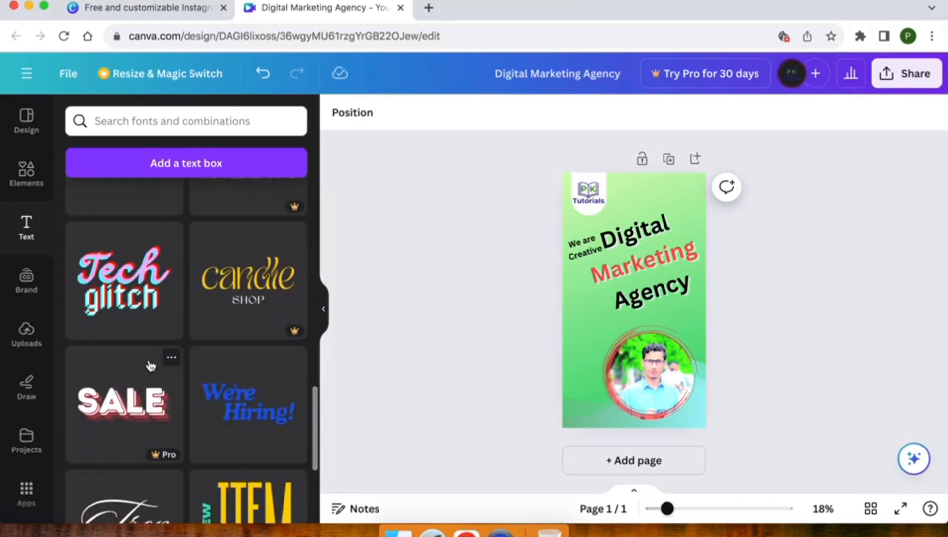
pyautogui.scroll(-8, 150, 367)
pyautogui.scroll(-3, 151, 367)
pyautogui.click(249, 256)
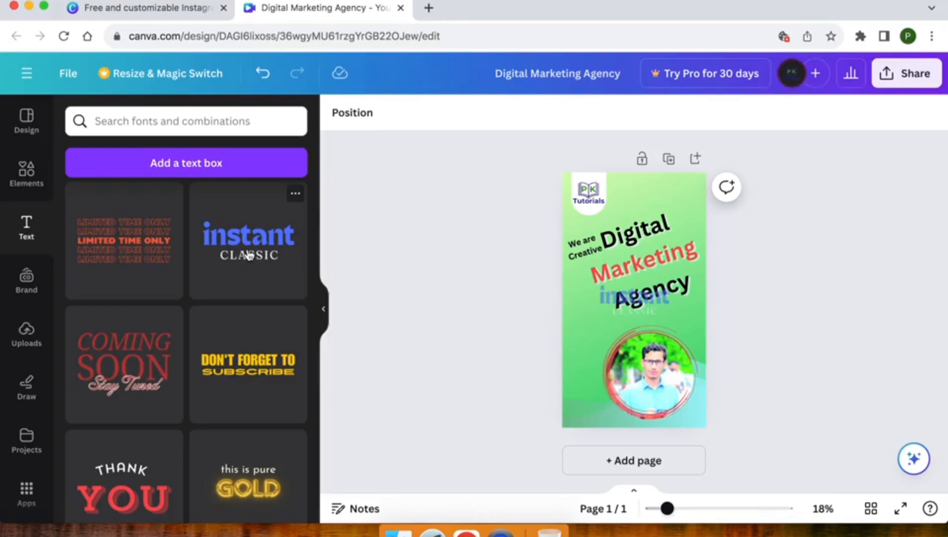
# - Move the "instant CLASSIC" text group below the heading near the page's left edge and shrink it
pyautogui.click(651, 319)
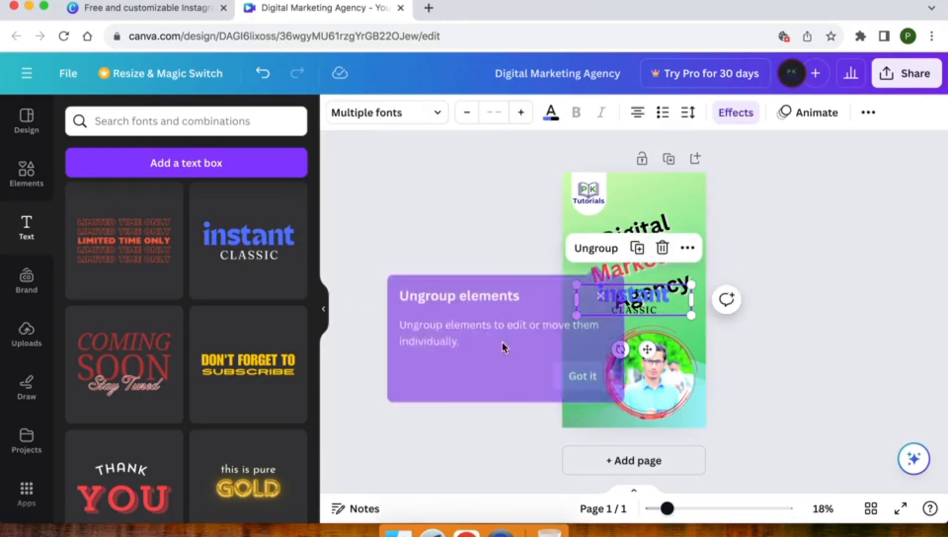
pyautogui.click(587, 376)
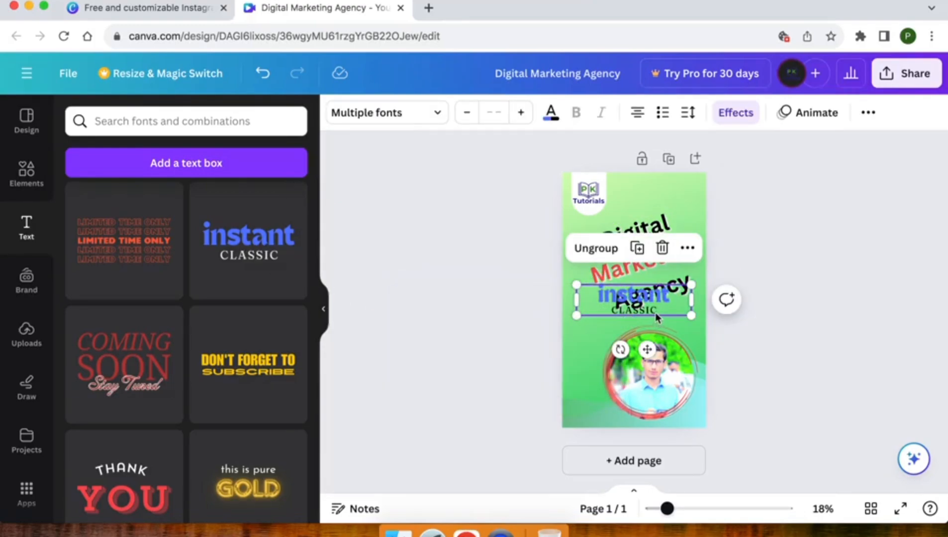
pyautogui.moveTo(655, 312); pyautogui.dragTo(646, 331)
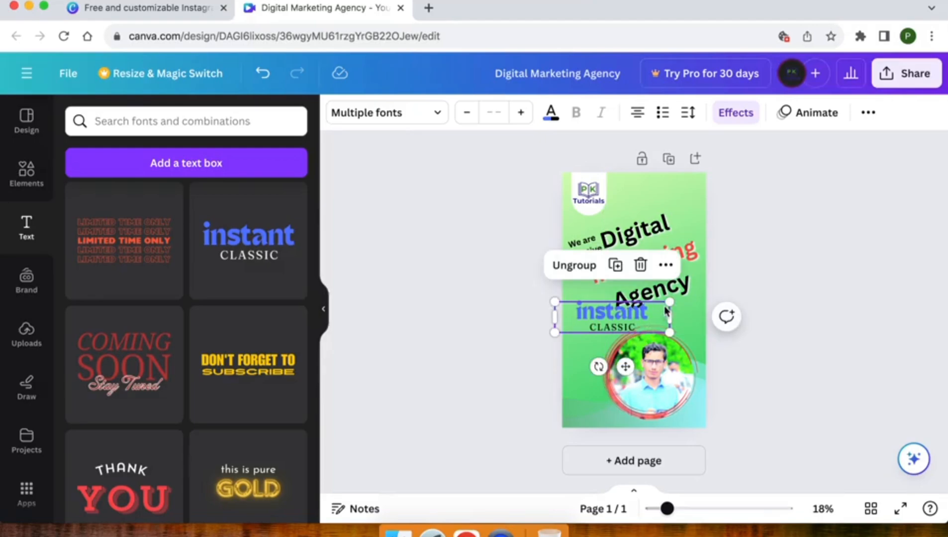
pyautogui.moveTo(670, 302); pyautogui.dragTo(638, 310)
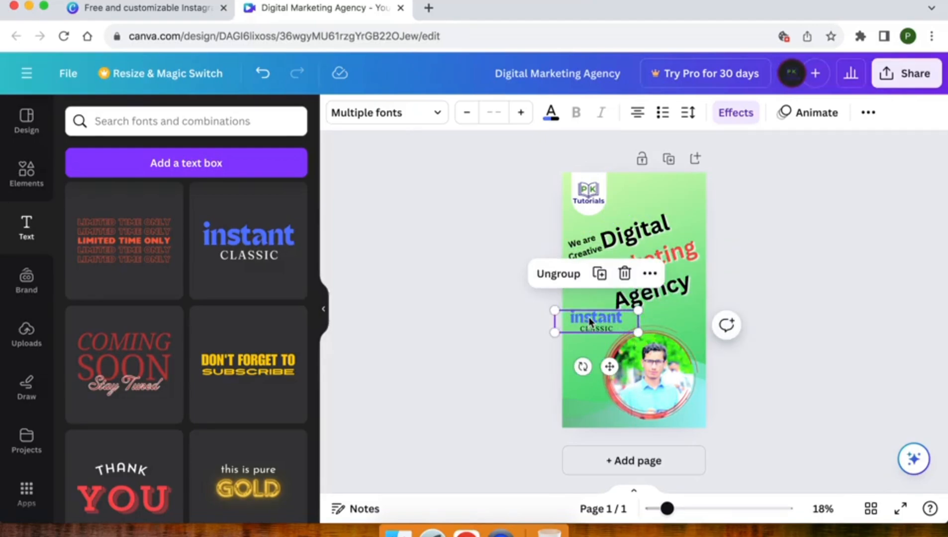
pyautogui.doubleClick(589, 319)
pyautogui.write('Contact Us')
pyautogui.doubleClick(603, 327)
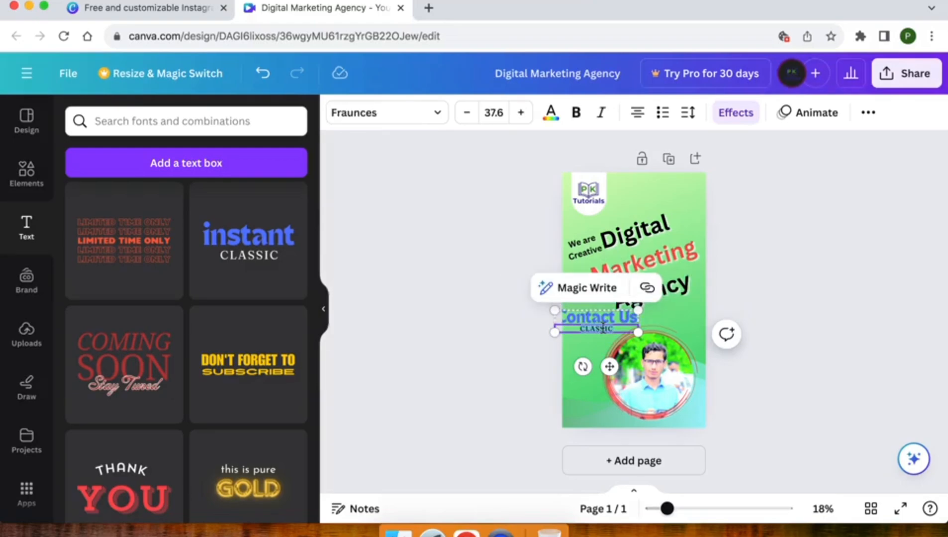
pyautogui.write('0333-3333333')
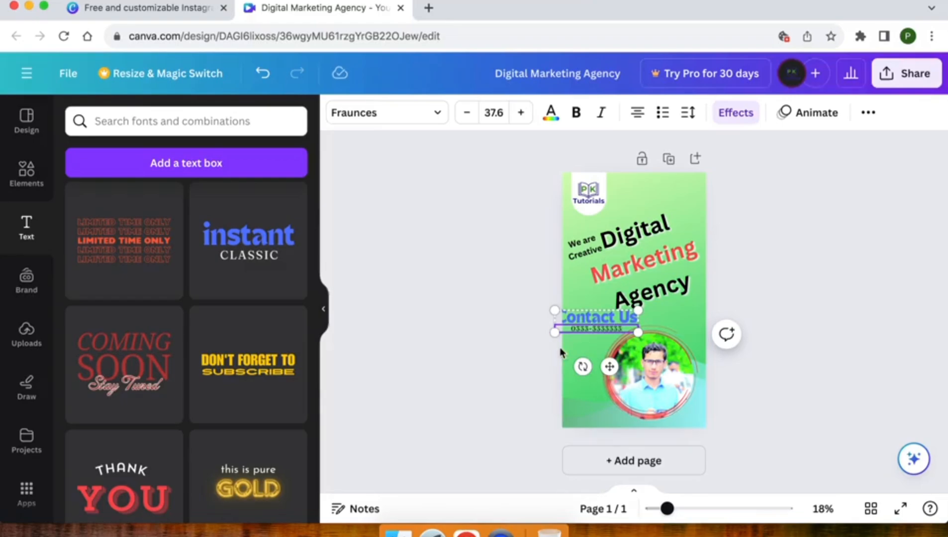
pyautogui.press('Return')
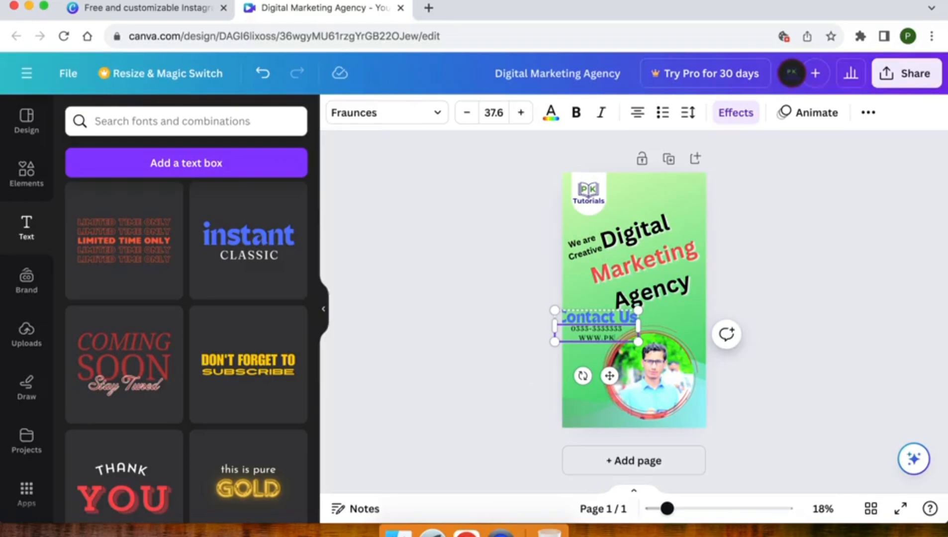
pyautogui.write('S')
pyautogui.press('Return')
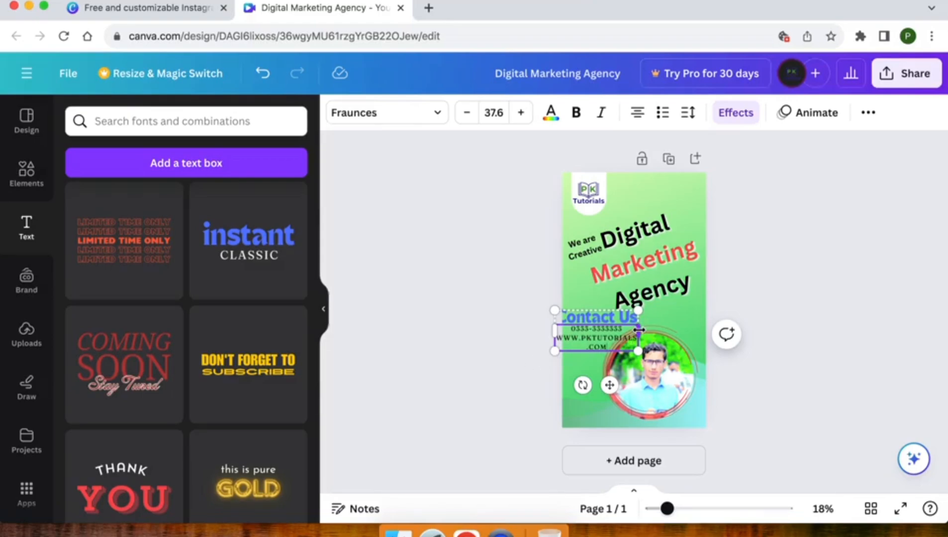
pyautogui.moveTo(640, 329)
pyautogui.mouseDown()
pyautogui.moveTo(663, 329)
pyautogui.moveTo(642, 319)
pyautogui.mouseUp()
# - Shift the circular portrait and its red ring slightly toward the page's right edge
pyautogui.click(672, 403)
pyautogui.moveTo(667, 395)
pyautogui.mouseDown()
pyautogui.moveTo(689, 396)
pyautogui.moveTo(670, 391)
pyautogui.mouseUp()
pyautogui.click(595, 388)
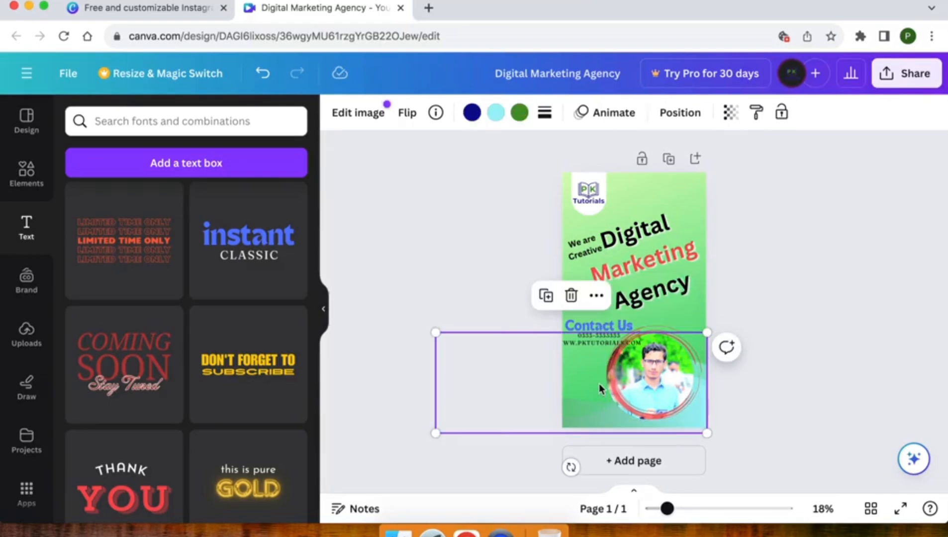
pyautogui.click(626, 382)
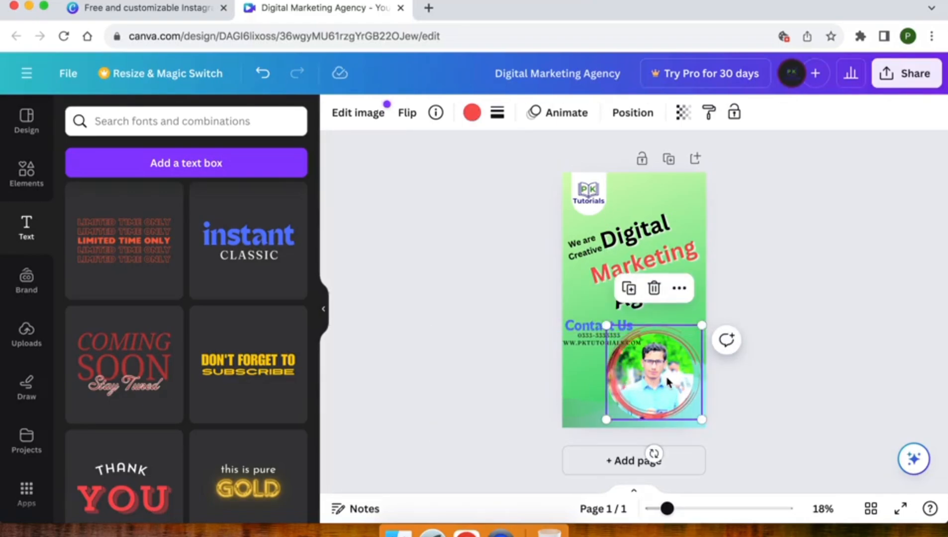
# - Shrink the "Contact Us" text group and move it to the page's lower-left corner
pyautogui.click(589, 333)
pyautogui.moveTo(641, 318); pyautogui.dragTo(620, 329)
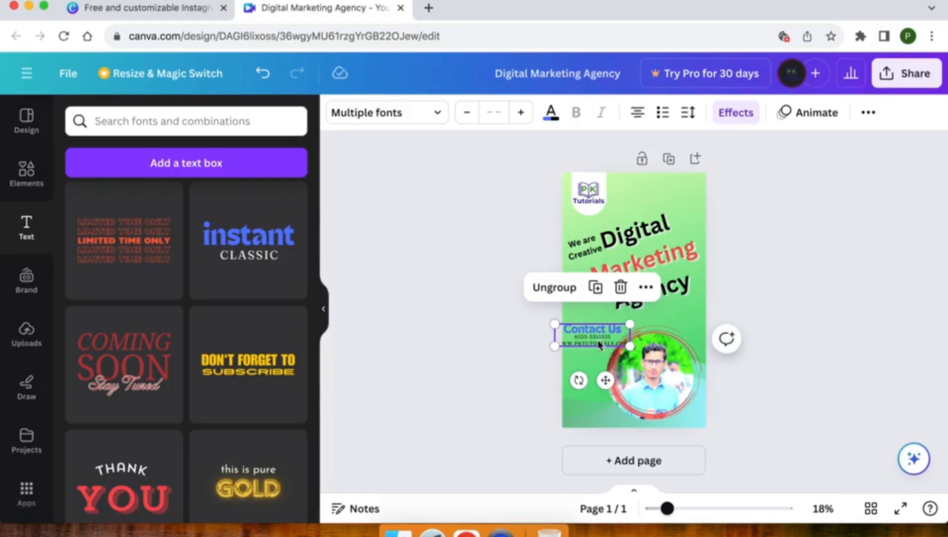
pyautogui.moveTo(606, 380); pyautogui.dragTo(609, 455)
pyautogui.moveTo(635, 399); pyautogui.dragTo(615, 401)
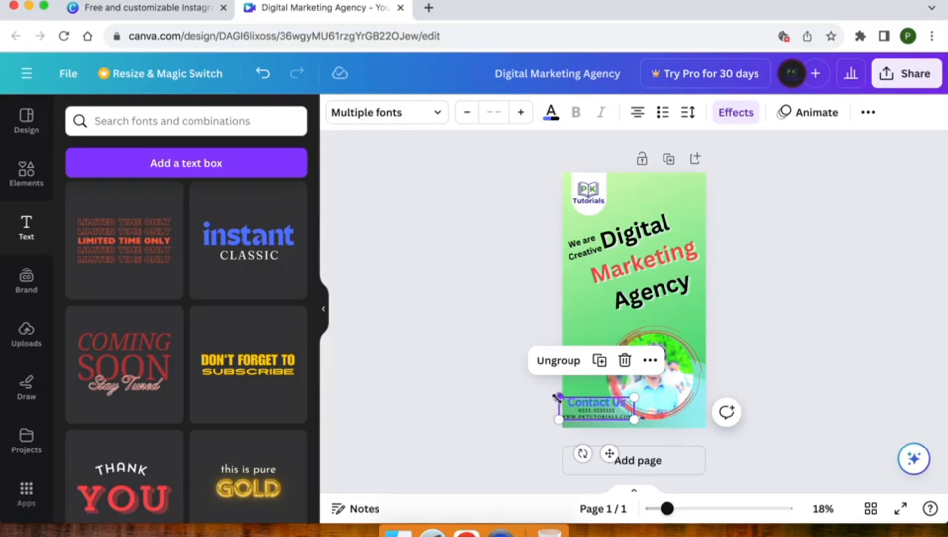
pyautogui.moveTo(610, 454); pyautogui.dragTo(614, 457)
# - Shrink the circular portrait and its red ring toward the page's lower-right corner and nudge the contact text group slightly left and up
pyautogui.click(630, 378)
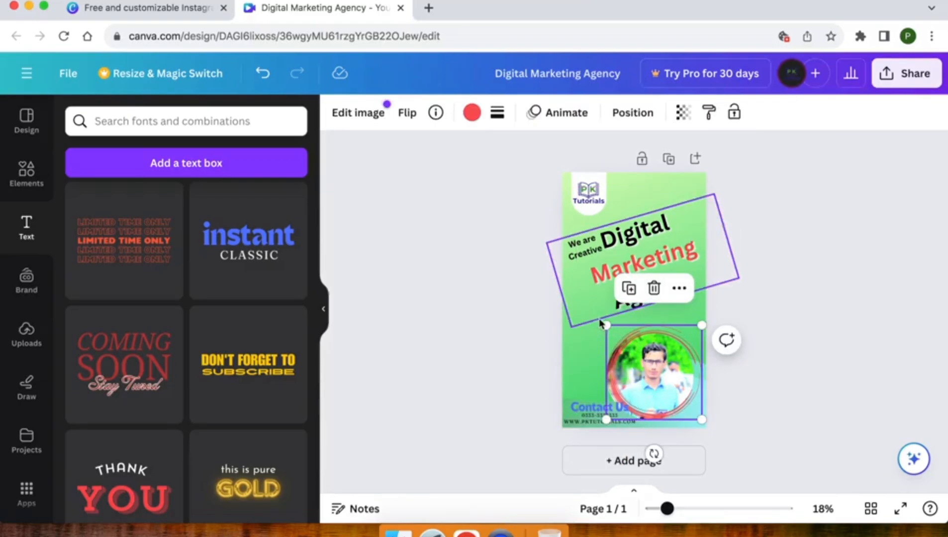
pyautogui.moveTo(607, 324); pyautogui.dragTo(629, 341)
pyautogui.click(611, 366)
pyautogui.moveTo(659, 380); pyautogui.dragTo(662, 374)
pyautogui.click(589, 417)
pyautogui.moveTo(592, 417); pyautogui.dragTo(585, 413)
pyautogui.click(543, 391)
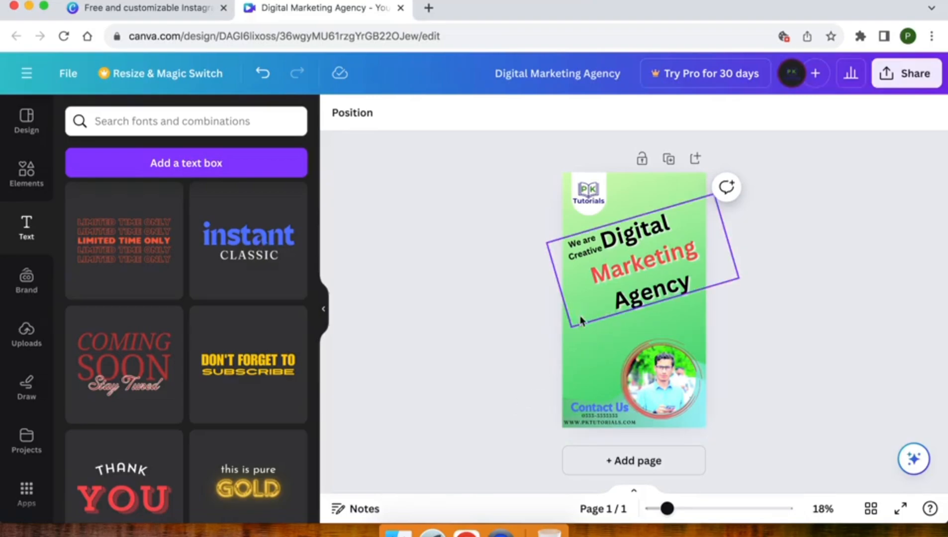
# - Add a body text reading "Help you to grow your business" below the heading, near the page's left edge
pyautogui.click(26, 235)
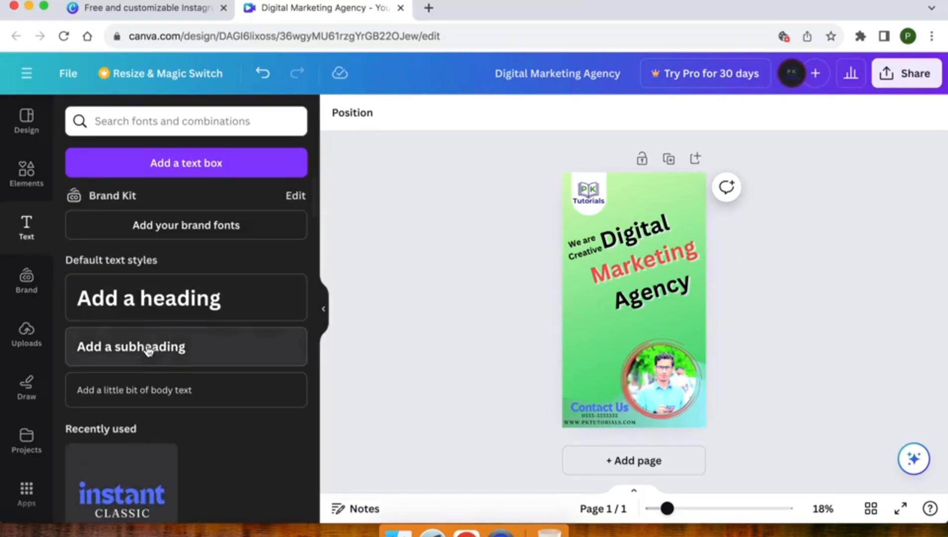
pyautogui.click(133, 394)
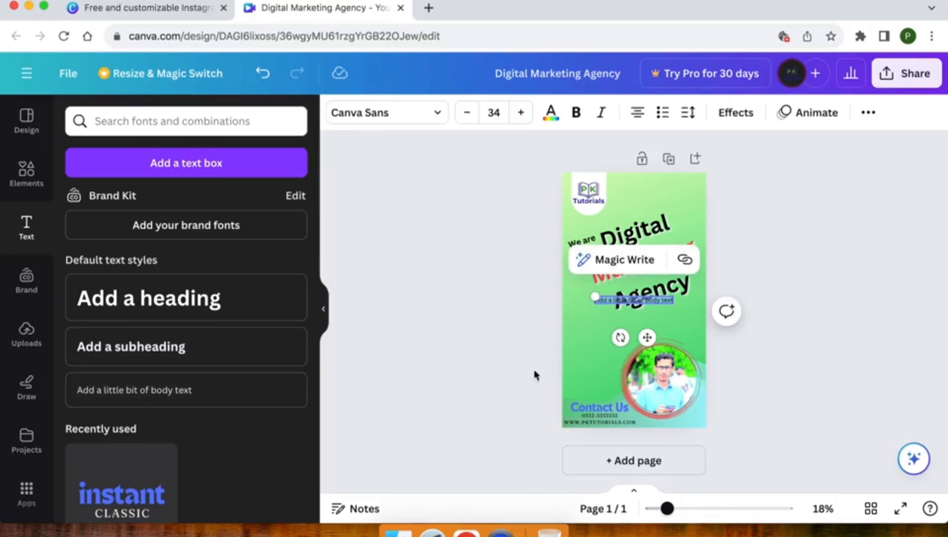
pyautogui.moveTo(647, 338); pyautogui.dragTo(621, 372)
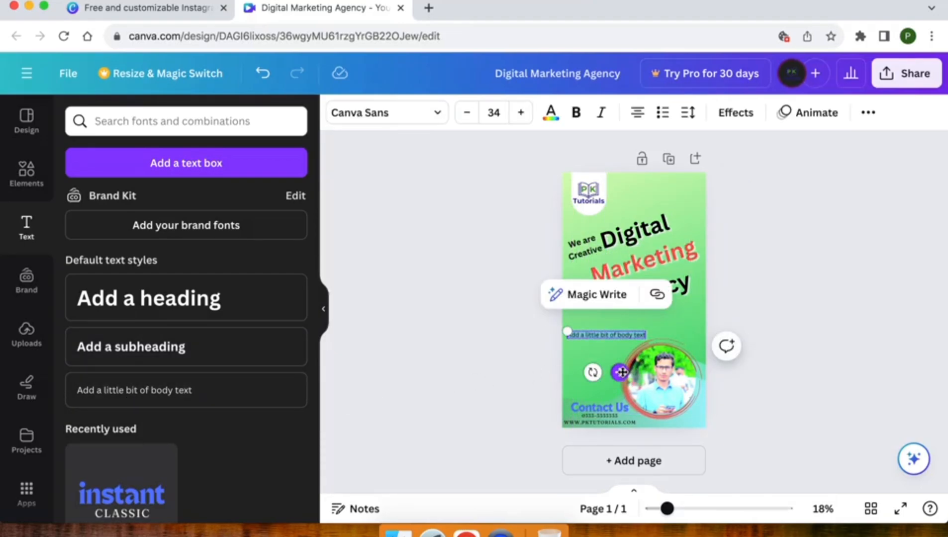
pyautogui.press('BackSpace')
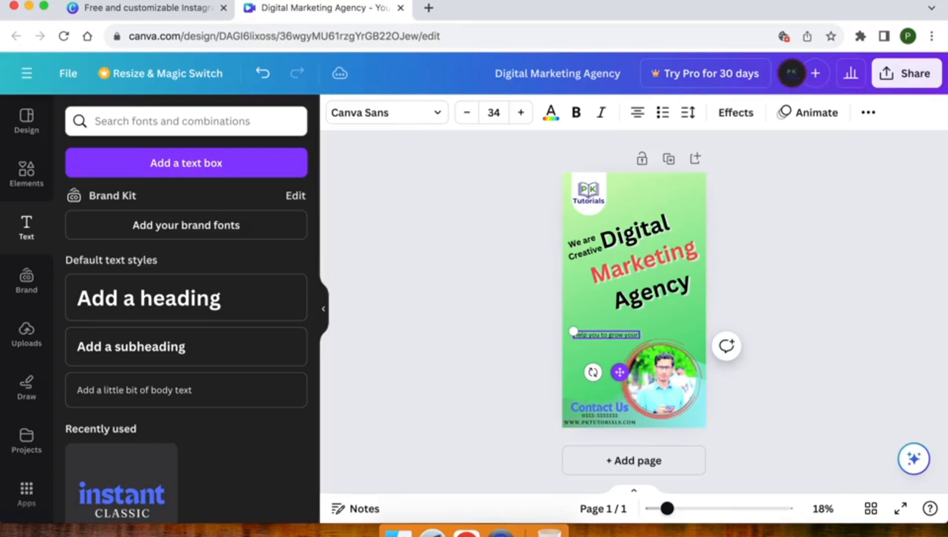
pyautogui.write('Help you to grow your business')
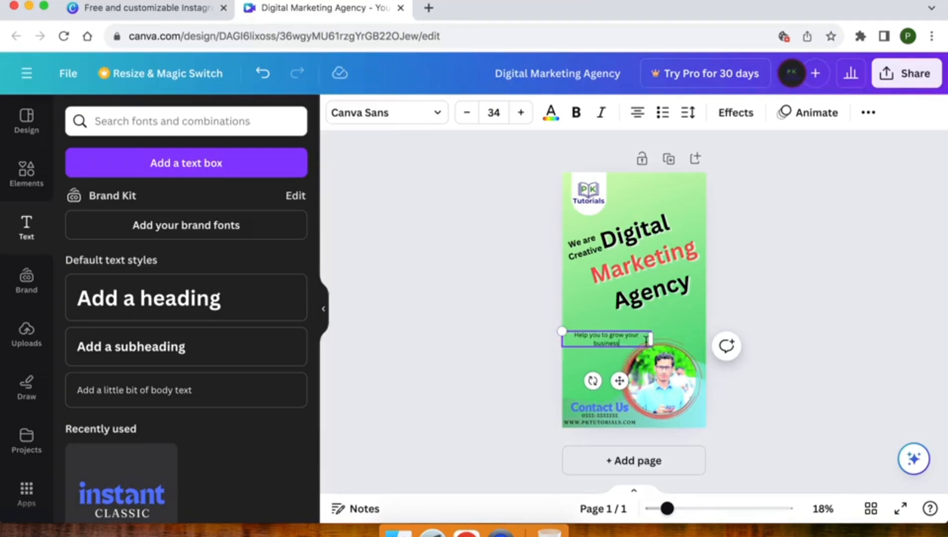
# - Narrow the new body text so it wraps after "grow" and place it beside the portrait, above "Contact Us"
pyautogui.moveTo(651, 341); pyautogui.dragTo(620, 344)
pyautogui.moveTo(605, 381); pyautogui.dragTo(614, 395)
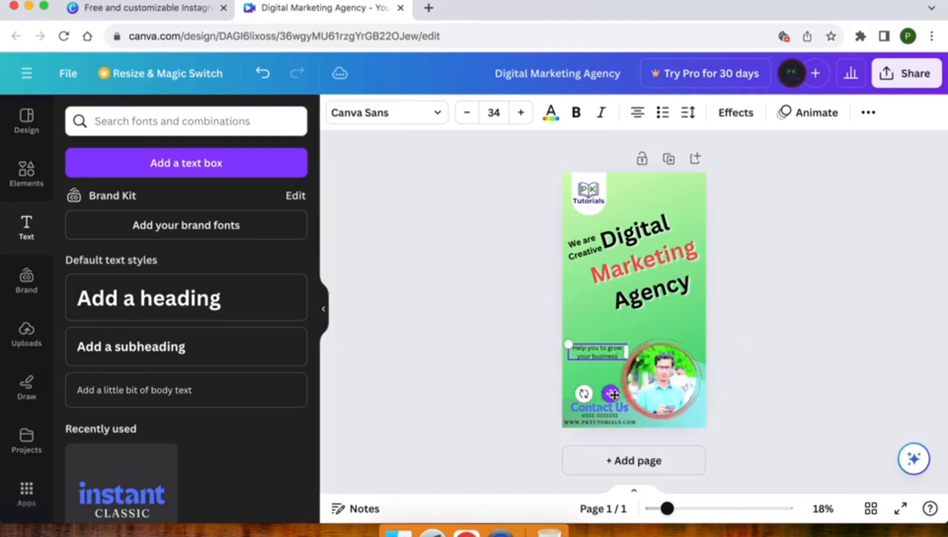
pyautogui.click(482, 378)
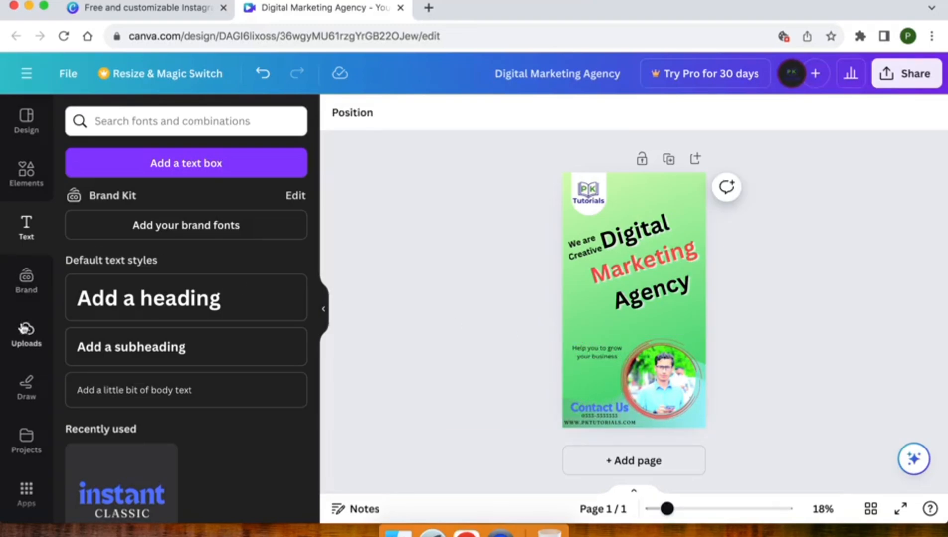
# - Search the graphics for "down arrow", add the white curved arrow and shrink it to fit just above the body text
pyautogui.click(22, 177)
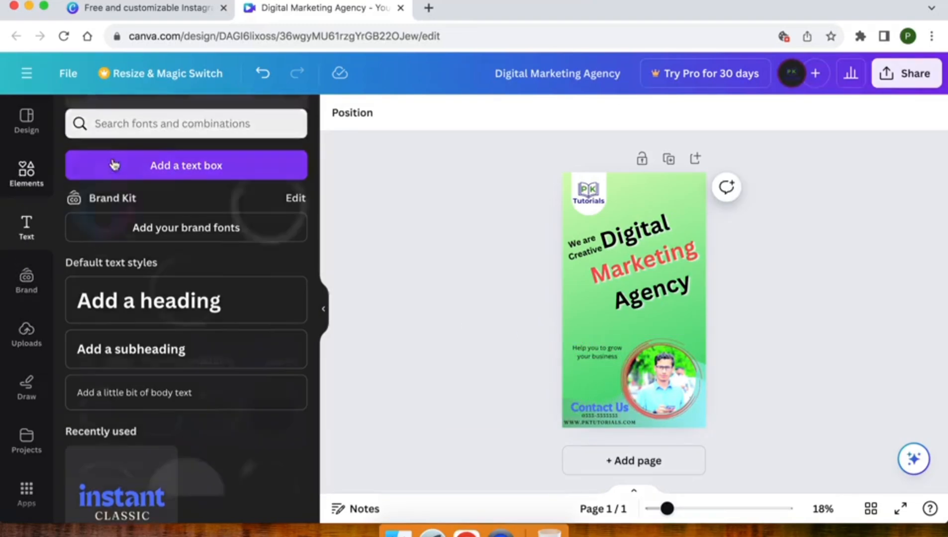
pyautogui.tripleClick(111, 122)
pyautogui.write('down')
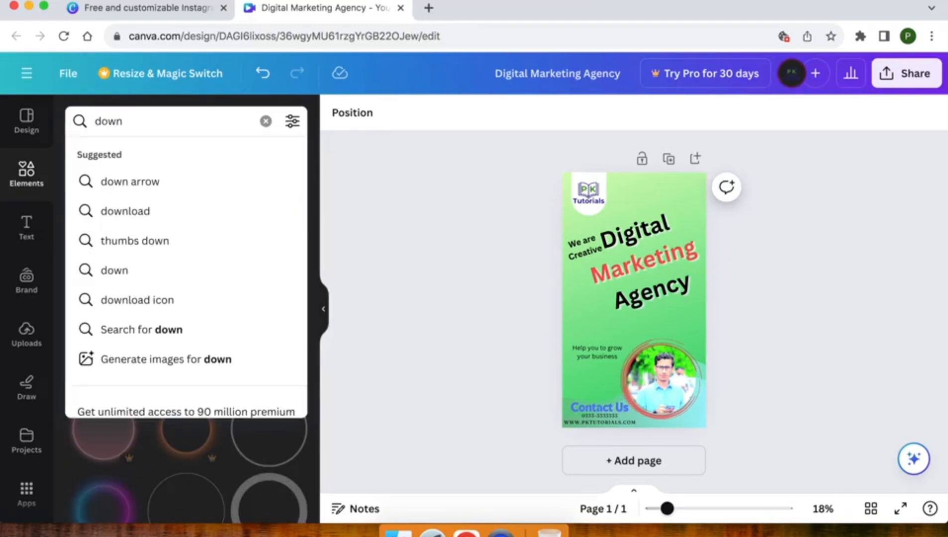
pyautogui.press('Down')
pyautogui.press('Return')
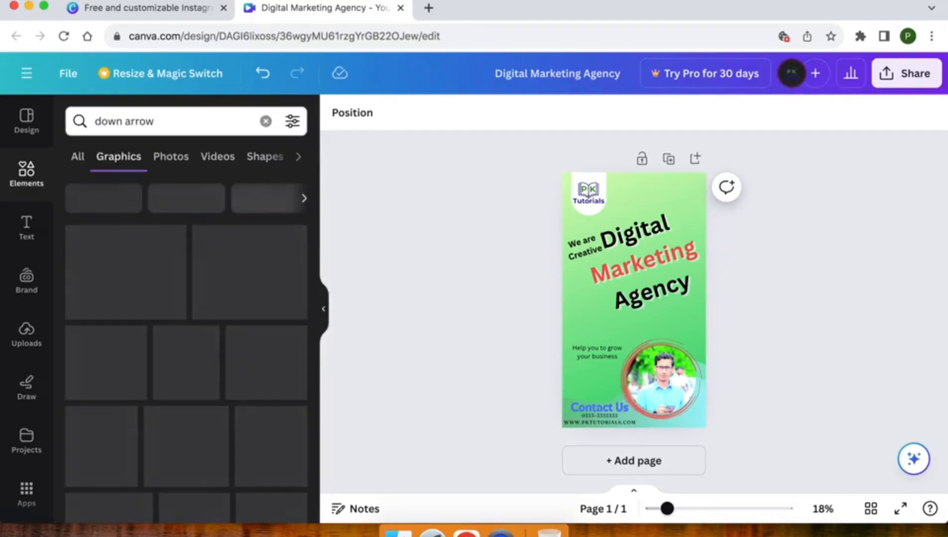
pyautogui.scroll(-5, 120, 299)
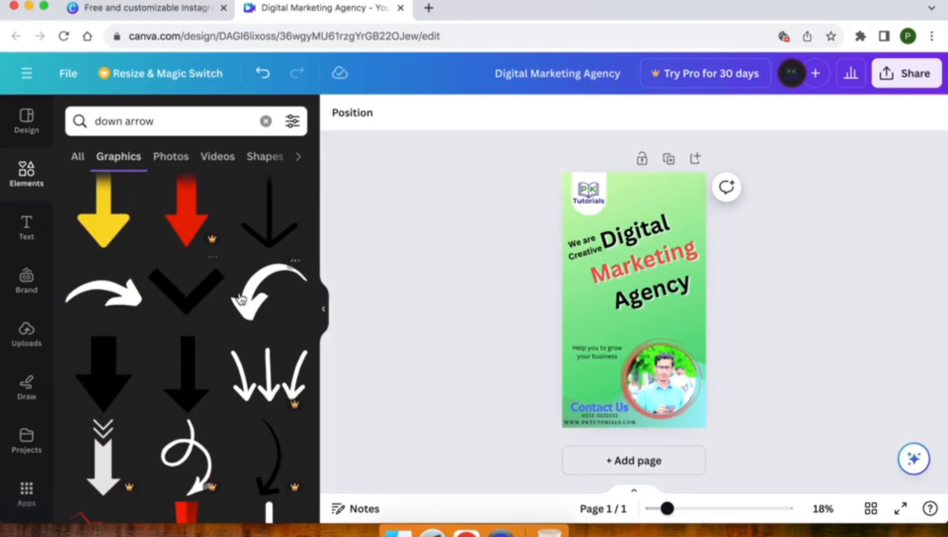
pyautogui.click(264, 299)
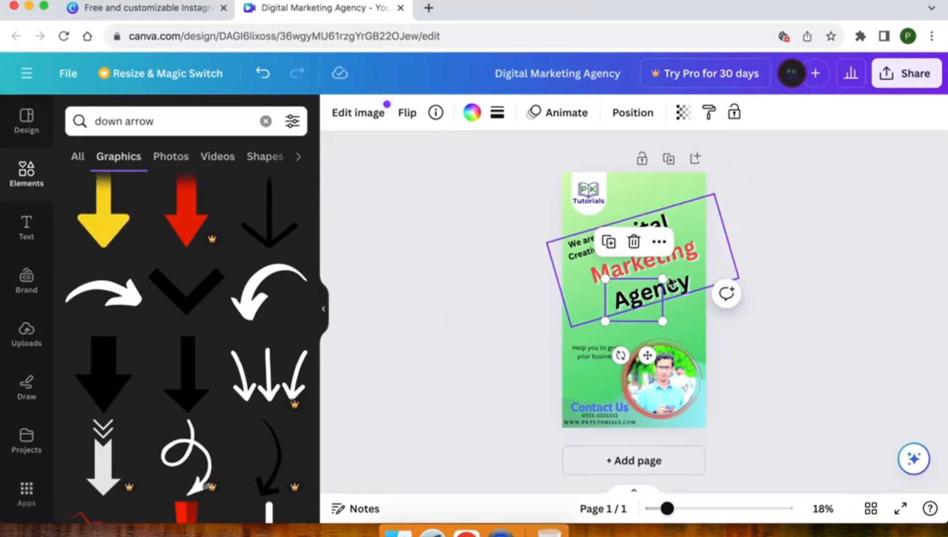
pyautogui.moveTo(661, 280); pyautogui.dragTo(620, 319)
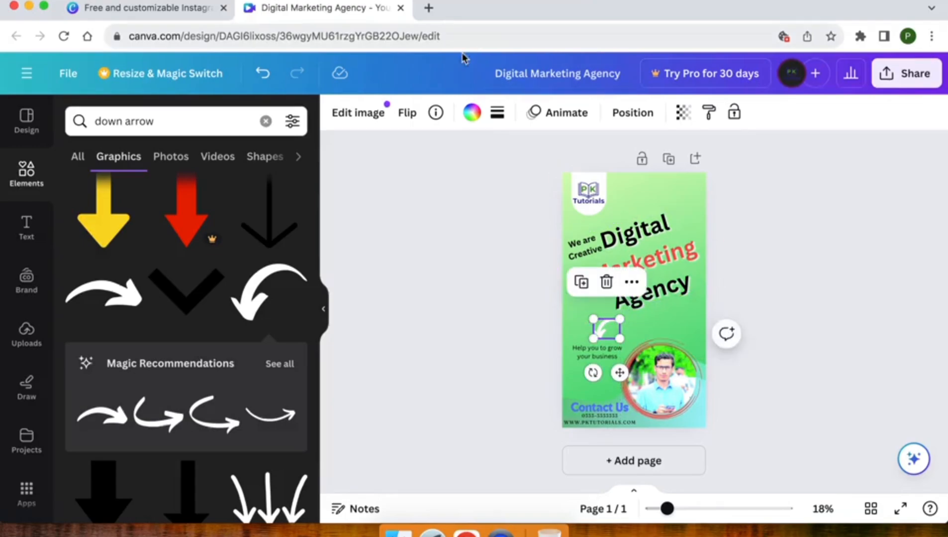
# - Recolour the curved arrow with the red document colour
pyautogui.click(472, 112)
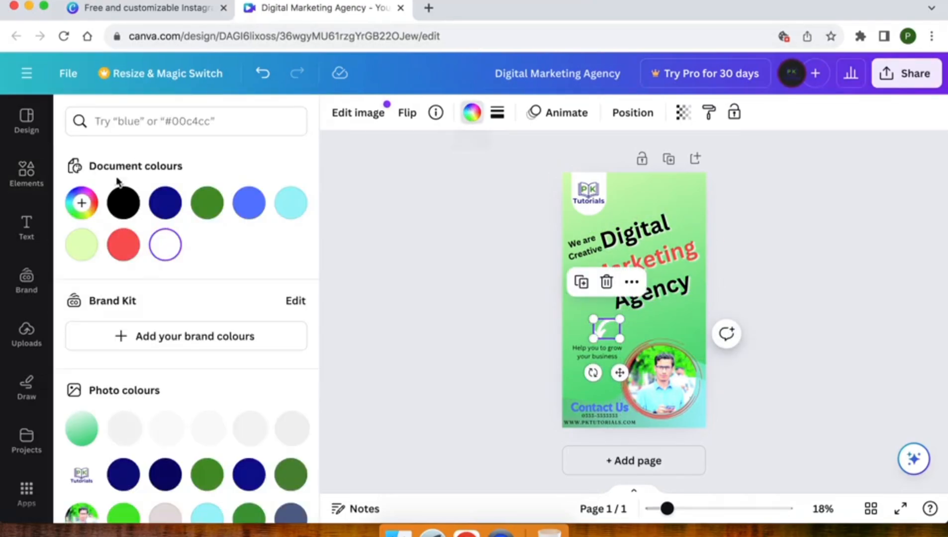
pyautogui.click(121, 249)
pyautogui.press('Escape')
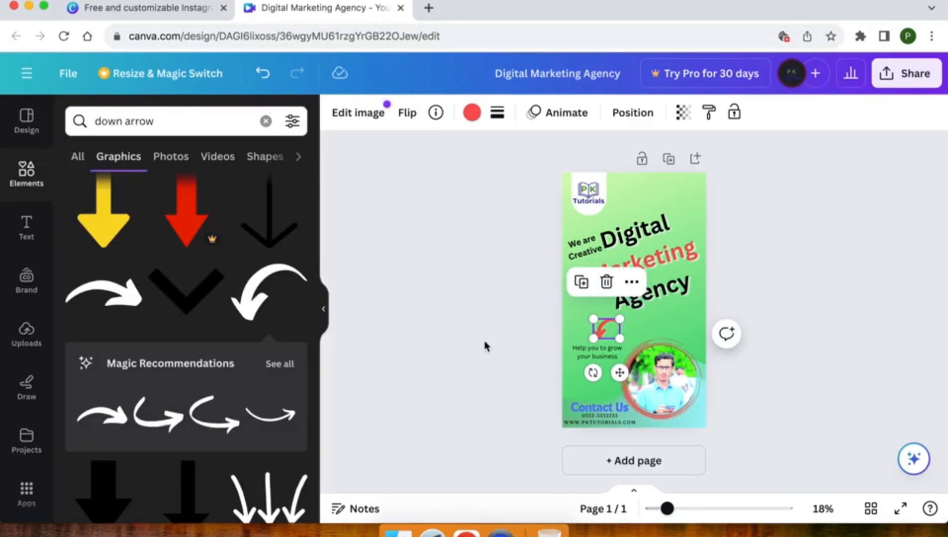
pyautogui.click(486, 346)
# - Change the blue of "Contact Us" to the red document colour, applying the replacement to the whole design
pyautogui.click(611, 409)
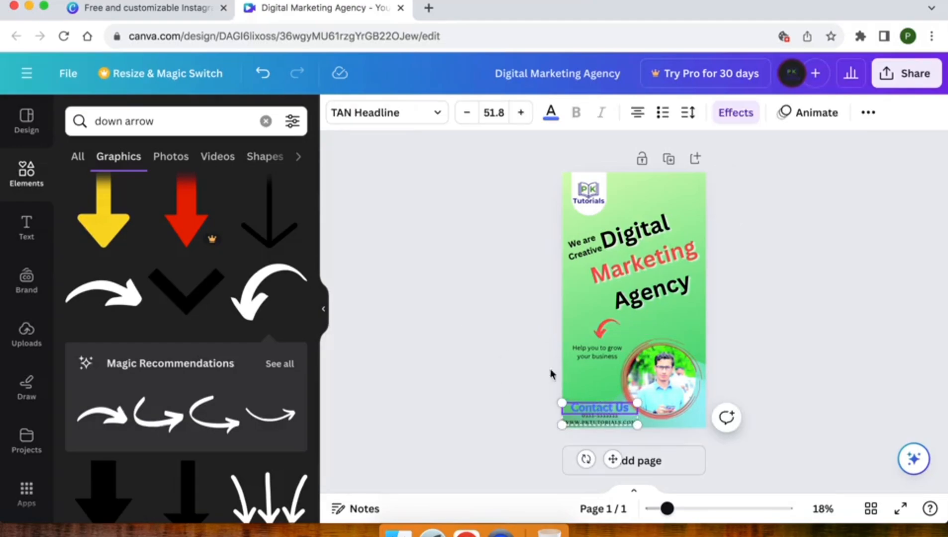
pyautogui.click(551, 113)
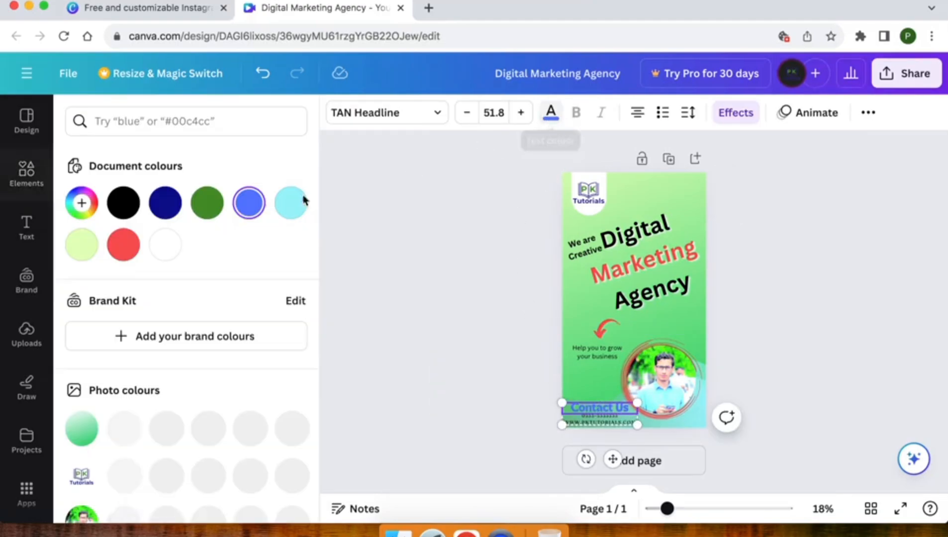
pyautogui.click(128, 254)
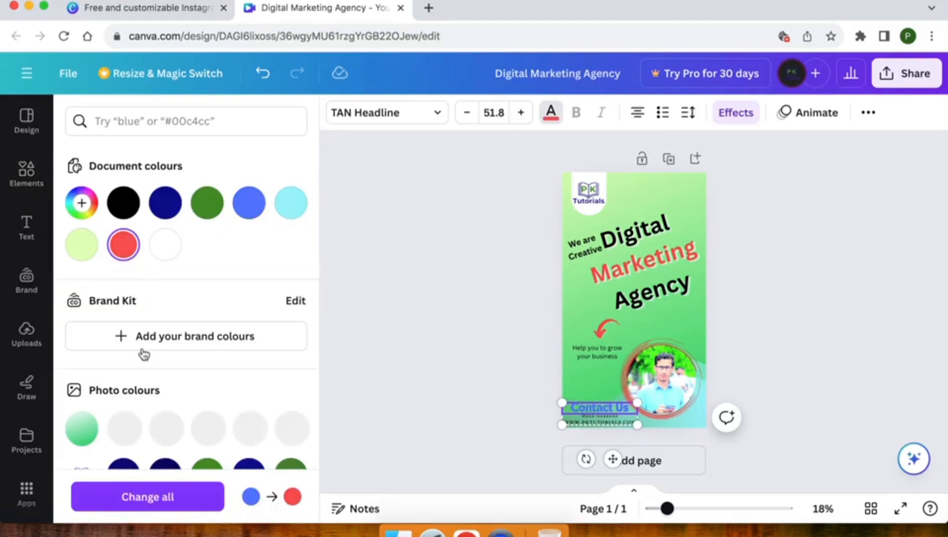
pyautogui.click(152, 499)
pyautogui.click(514, 356)
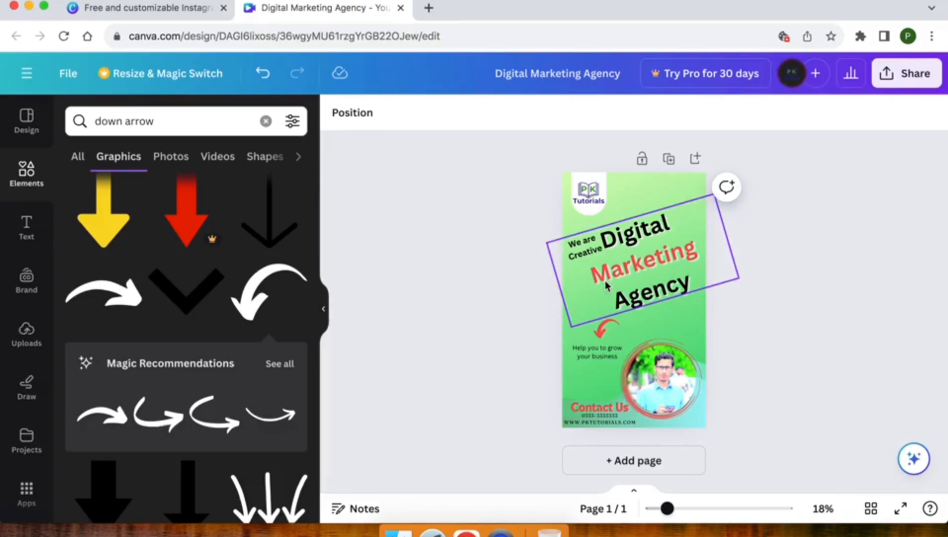
# - Search the graphics for "dots" and add the triangular halftone pattern whose dots fade out from one corner
pyautogui.doubleClick(124, 121)
pyautogui.write('to')
pyautogui.press('BackSpace')
pyautogui.press('BackSpace')
pyautogui.write('dots')
pyautogui.press('Return')
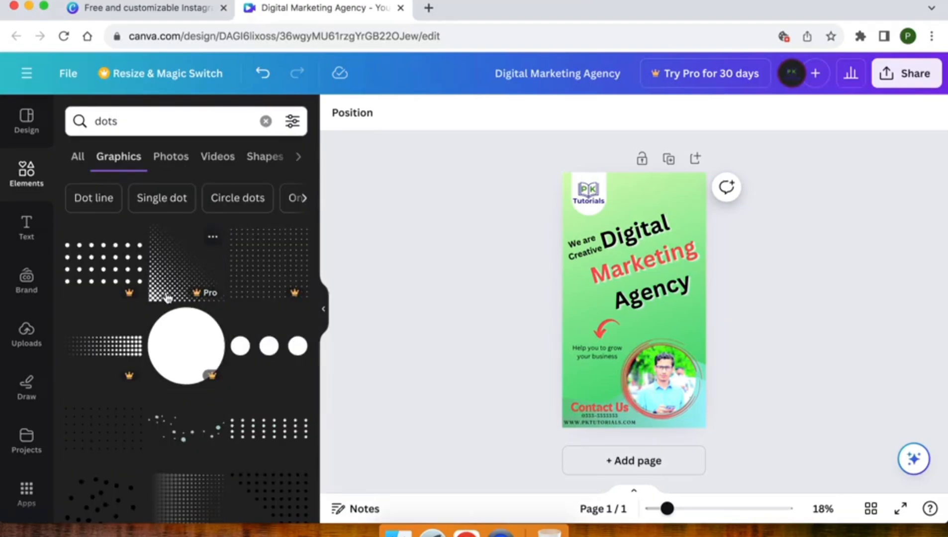
pyautogui.scroll(-3, 168, 298)
pyautogui.scroll(-5, 168, 297)
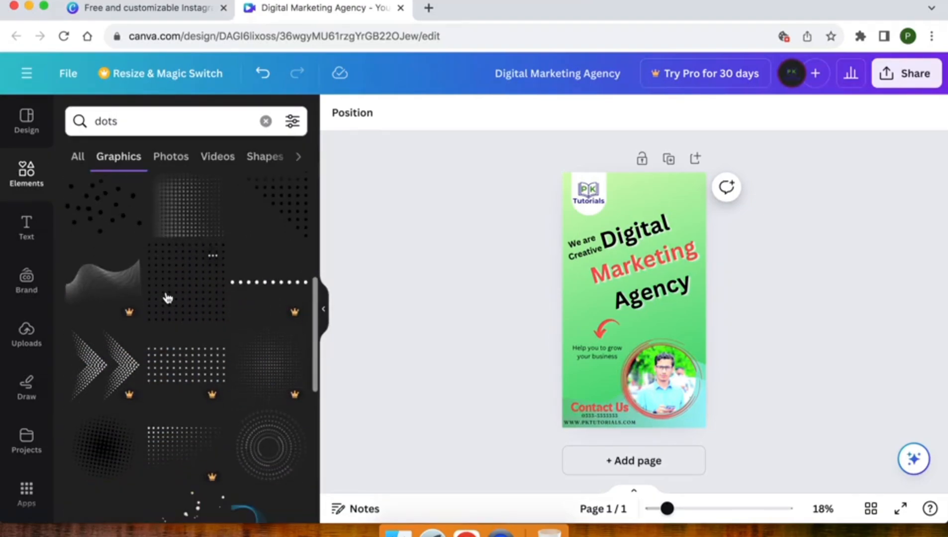
pyautogui.scroll(-5, 168, 298)
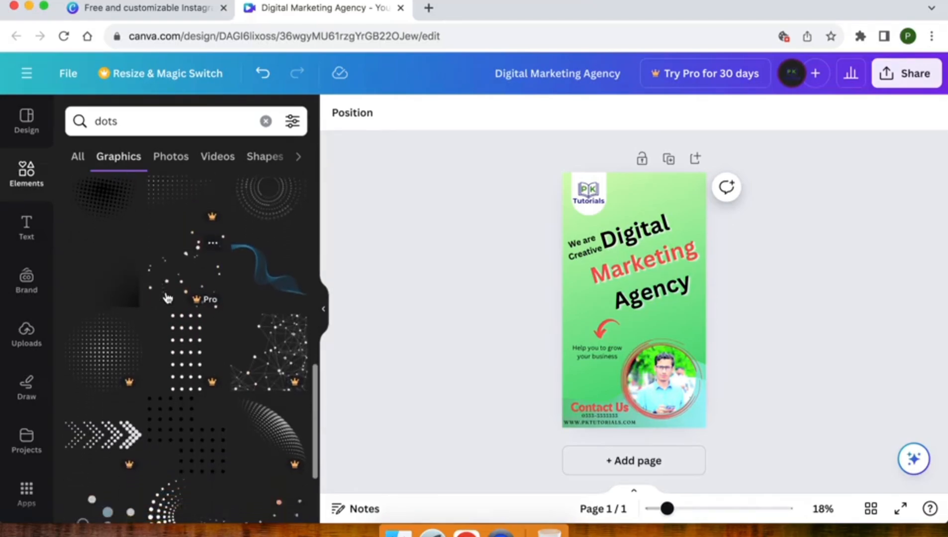
pyautogui.scroll(-5, 167, 298)
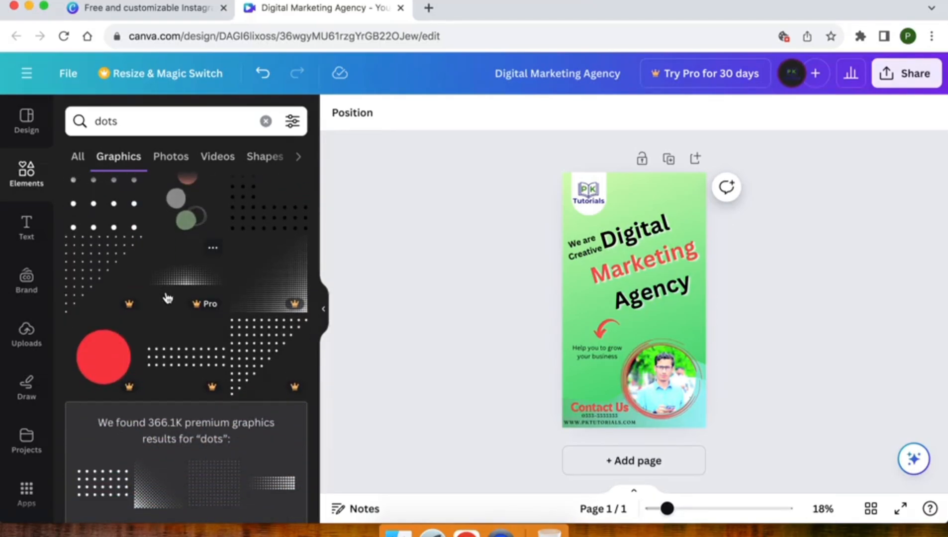
pyautogui.scroll(-4, 133, 340)
pyautogui.scroll(-1, 134, 337)
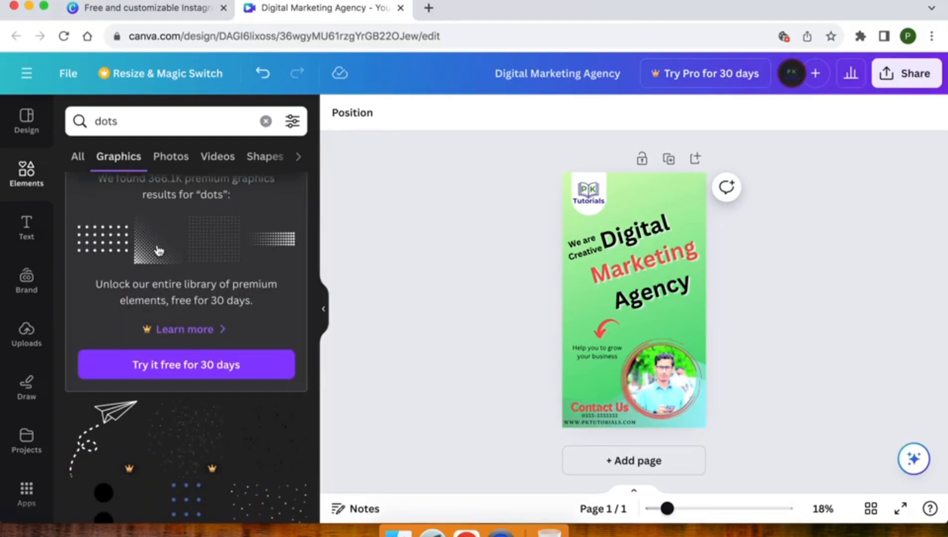
pyautogui.click(158, 251)
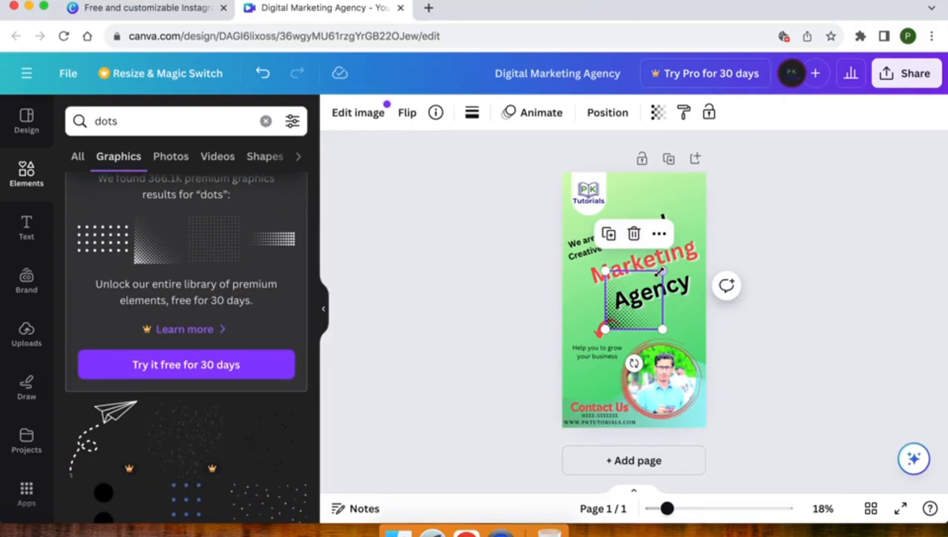
# - Move the halftone pattern into the page's upper-right corner and rotate it so its densest dots fill that corner
pyautogui.moveTo(626, 313); pyautogui.dragTo(666, 220)
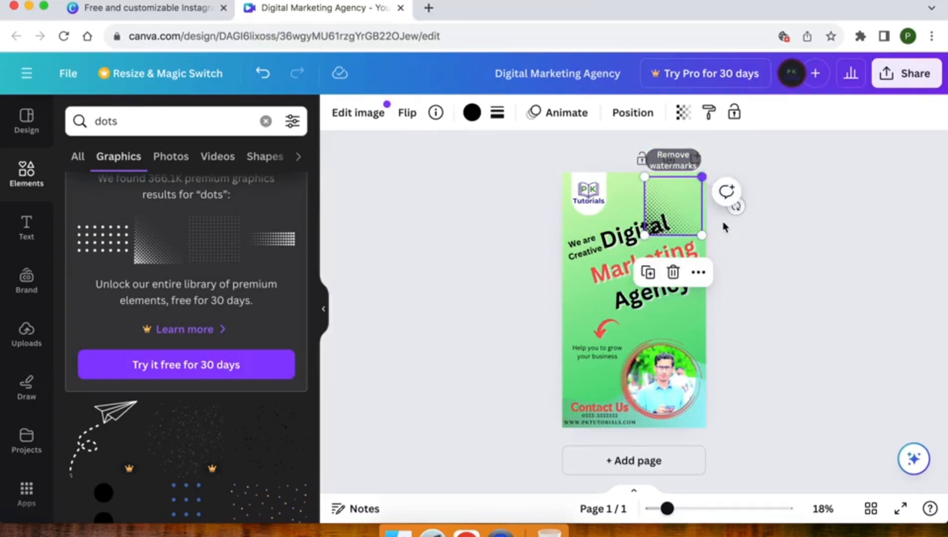
pyautogui.moveTo(737, 208); pyautogui.dragTo(586, 204)
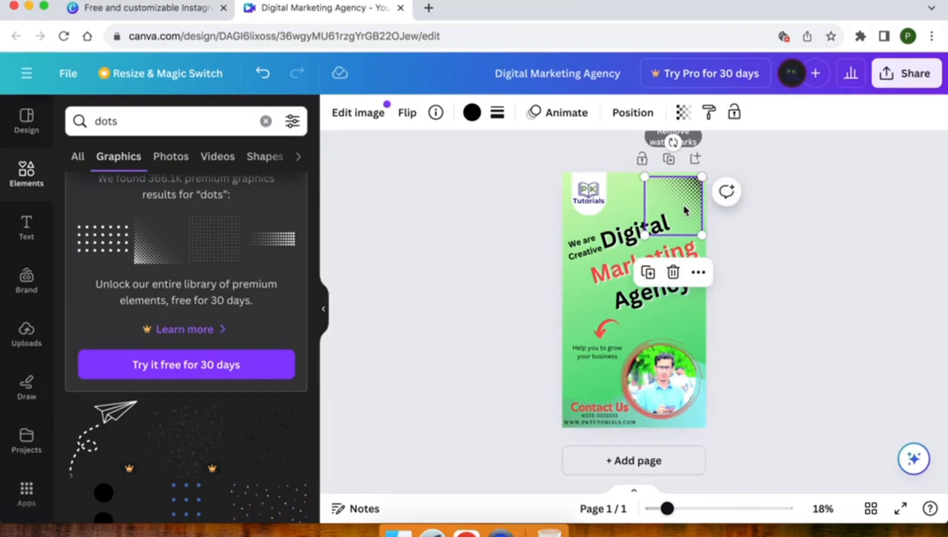
pyautogui.moveTo(684, 205); pyautogui.dragTo(689, 201)
pyautogui.click(732, 239)
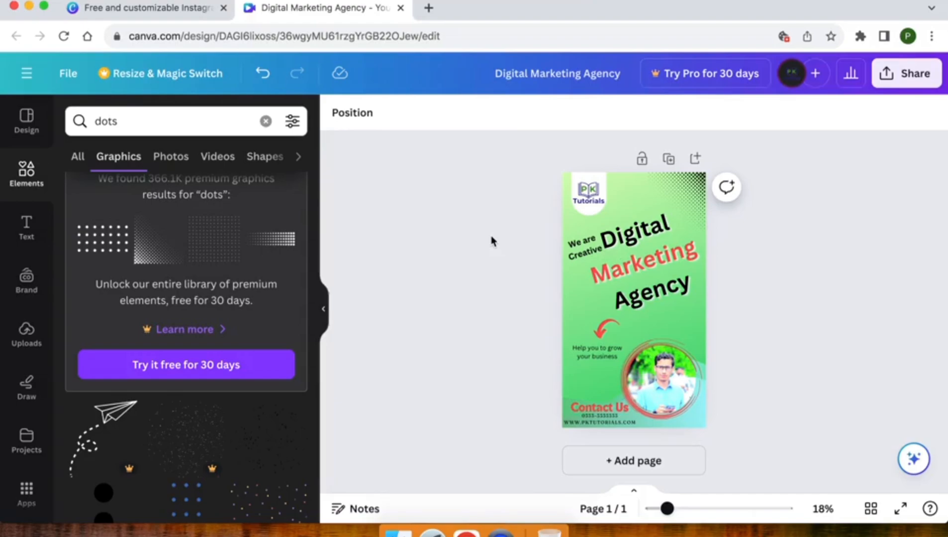
# - Apply the Party combination animation to the page
pyautogui.click(623, 193)
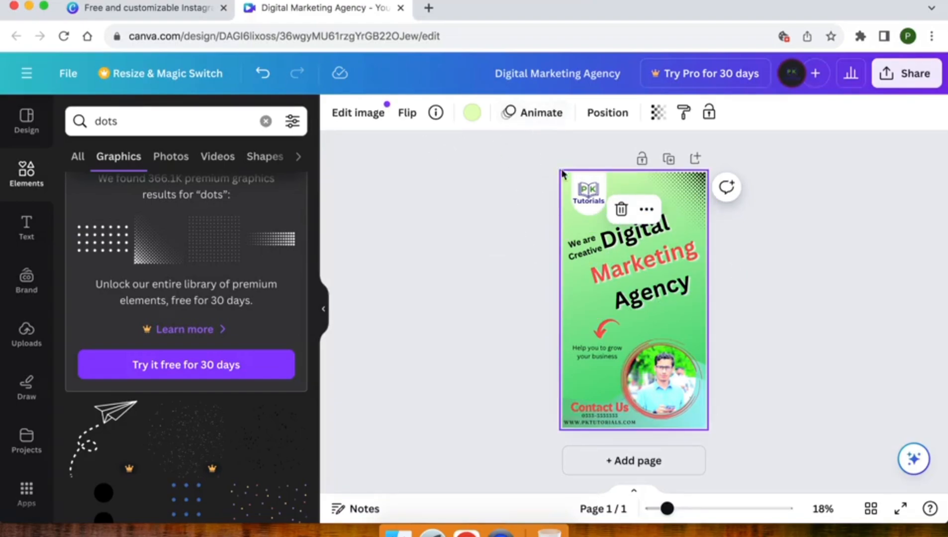
pyautogui.click(533, 119)
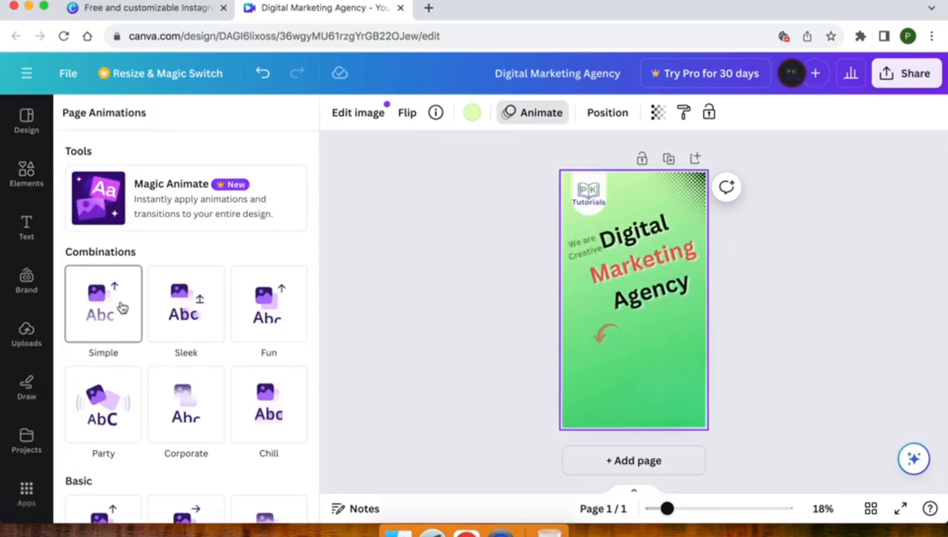
pyautogui.scroll(-2, 122, 309)
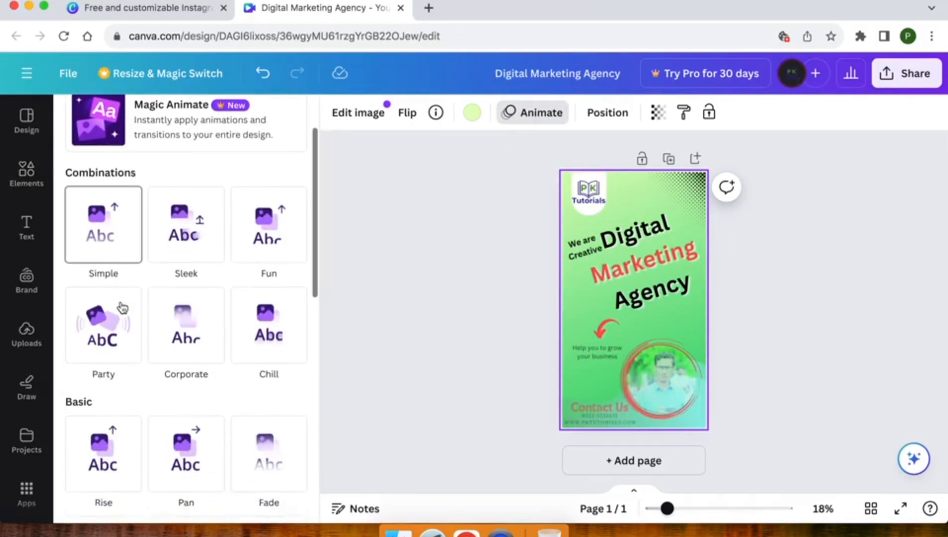
pyautogui.click(97, 342)
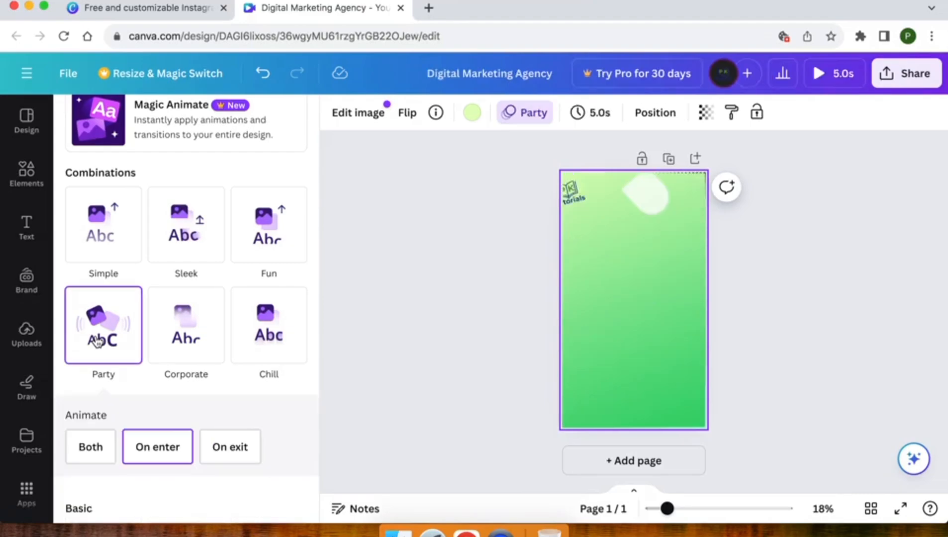
pyautogui.click(467, 255)
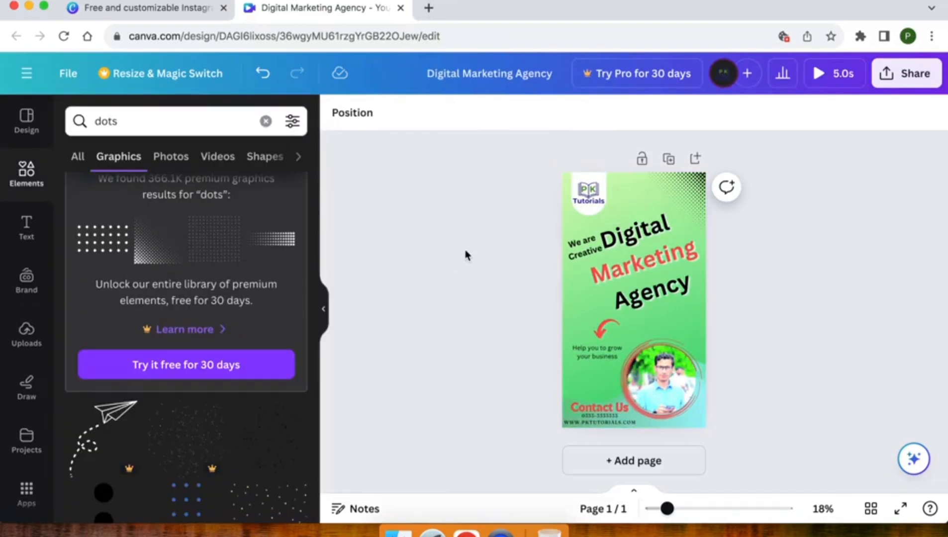
# - Open the design's download settings and choose PNG as the file type
pyautogui.click(904, 80)
pyautogui.scroll(-3, 677, 268)
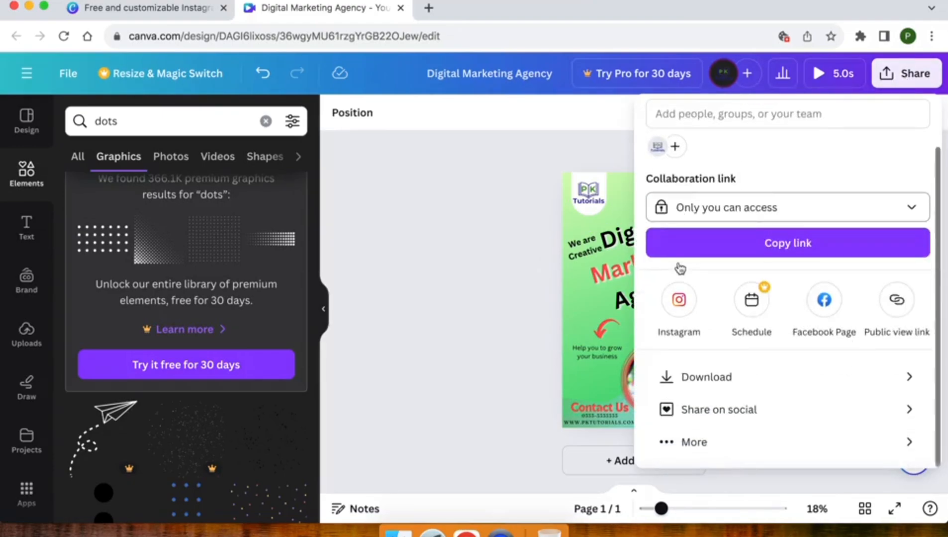
pyautogui.click(749, 379)
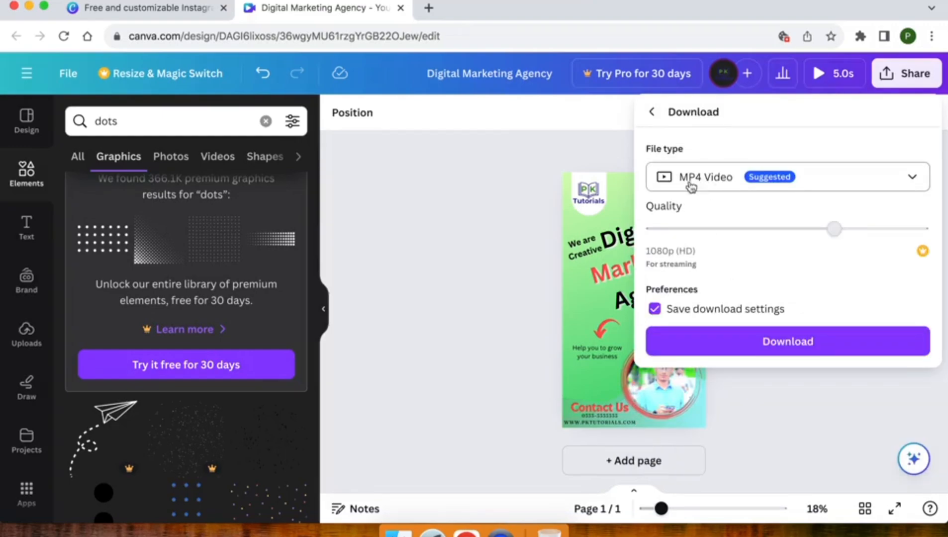
pyautogui.click(739, 185)
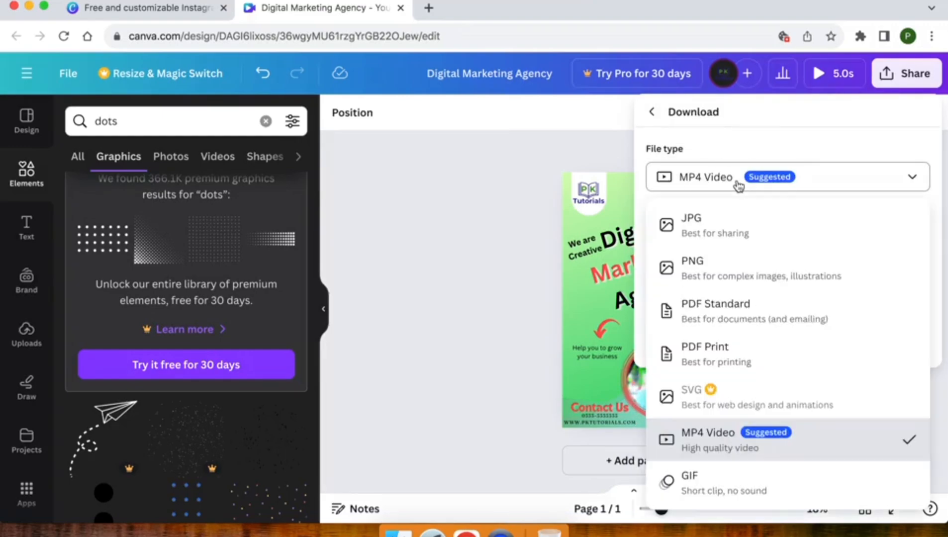
pyautogui.click(699, 279)
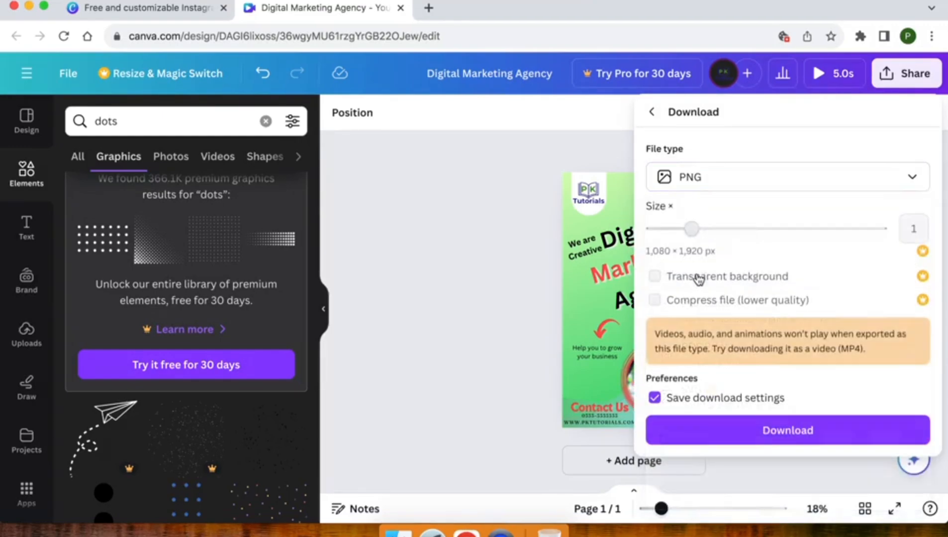
pyautogui.click(743, 188)
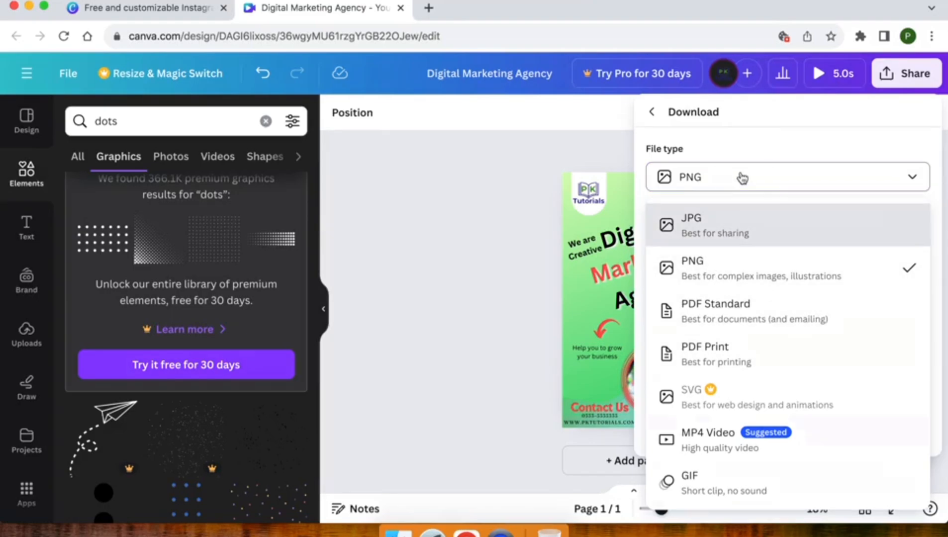
pyautogui.click(743, 178)
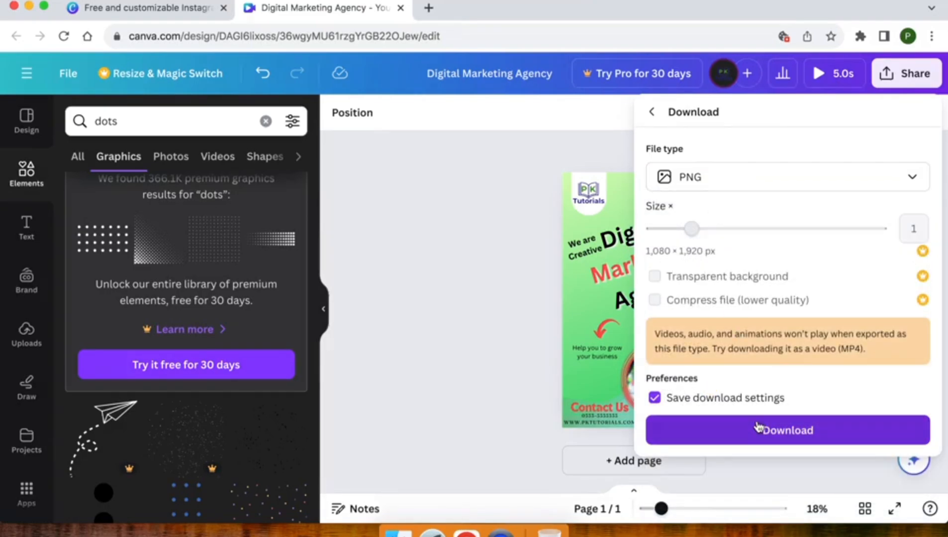
# - Try to download the design as a PNG with the premium halftone pattern still on the page
pyautogui.click(758, 427)
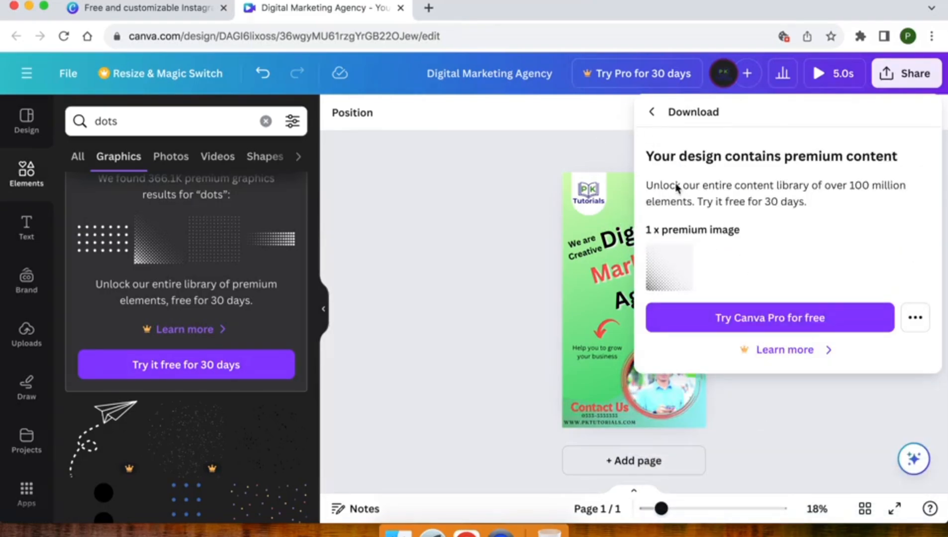
pyautogui.click(653, 113)
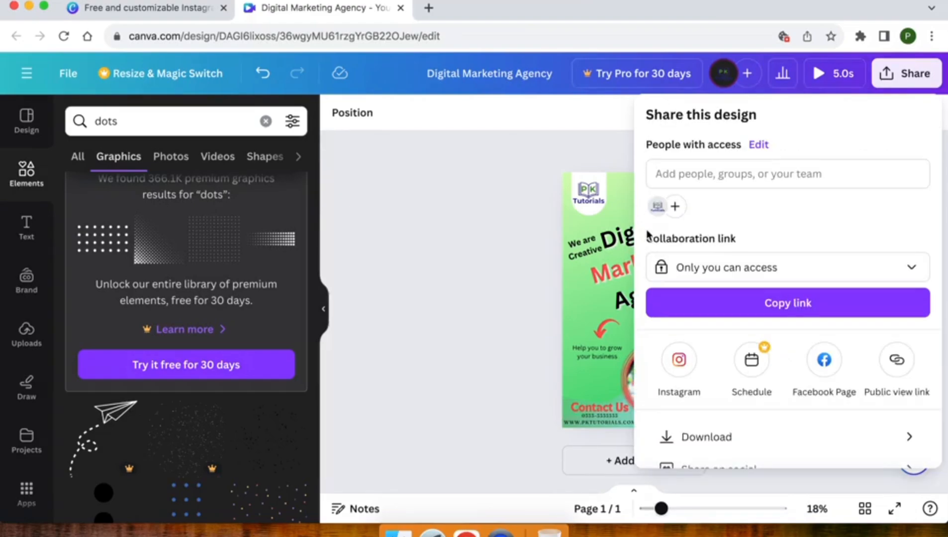
pyautogui.scroll(-2, 717, 340)
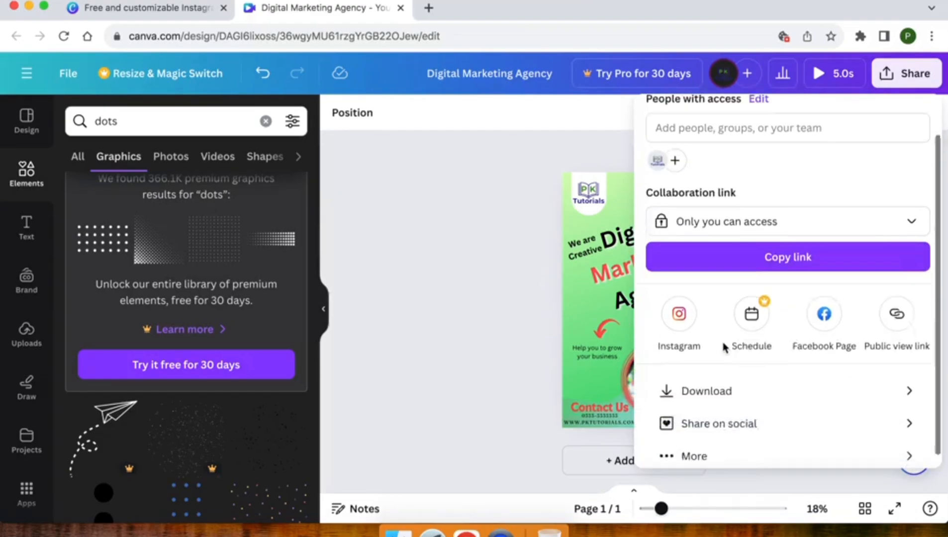
pyautogui.click(496, 234)
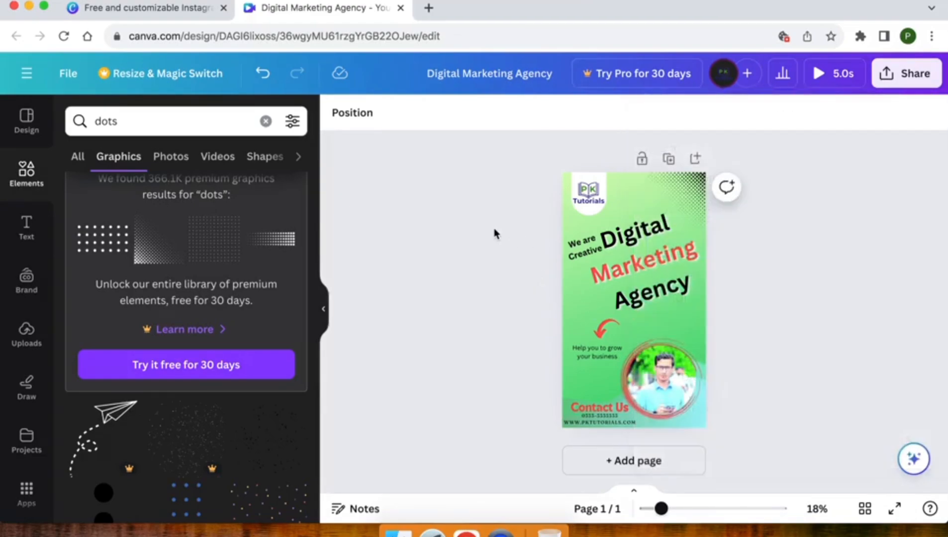
# - Replace the premium halftone pattern with the free slanted grid of black dots, placed in the page's upper-right corner
pyautogui.click(686, 189)
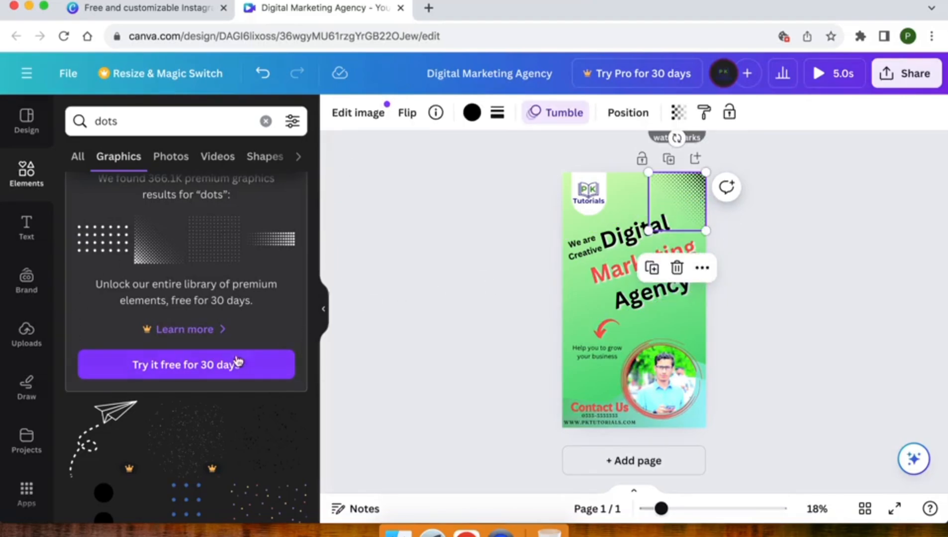
pyautogui.press('Delete')
pyautogui.scroll(-8, 186, 348)
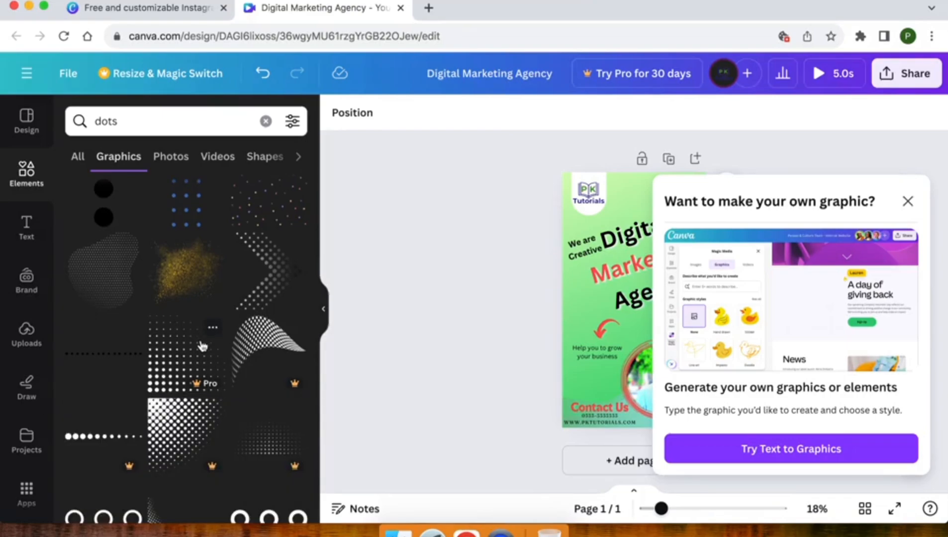
pyautogui.scroll(-7, 202, 346)
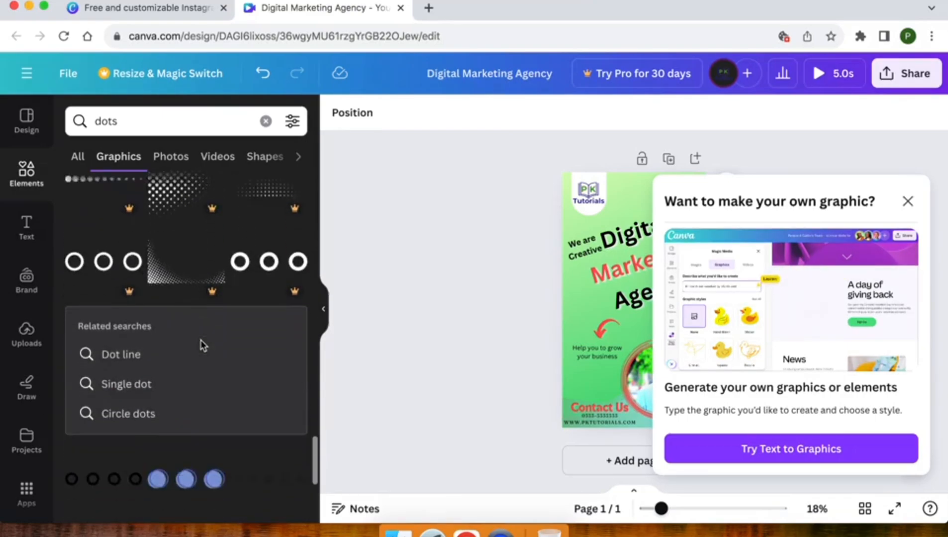
pyautogui.scroll(-5, 201, 344)
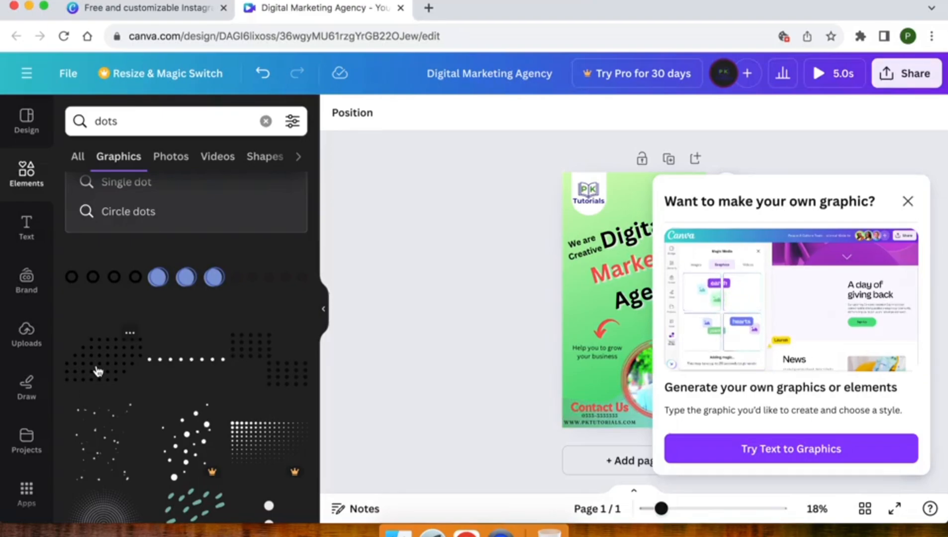
pyautogui.click(98, 370)
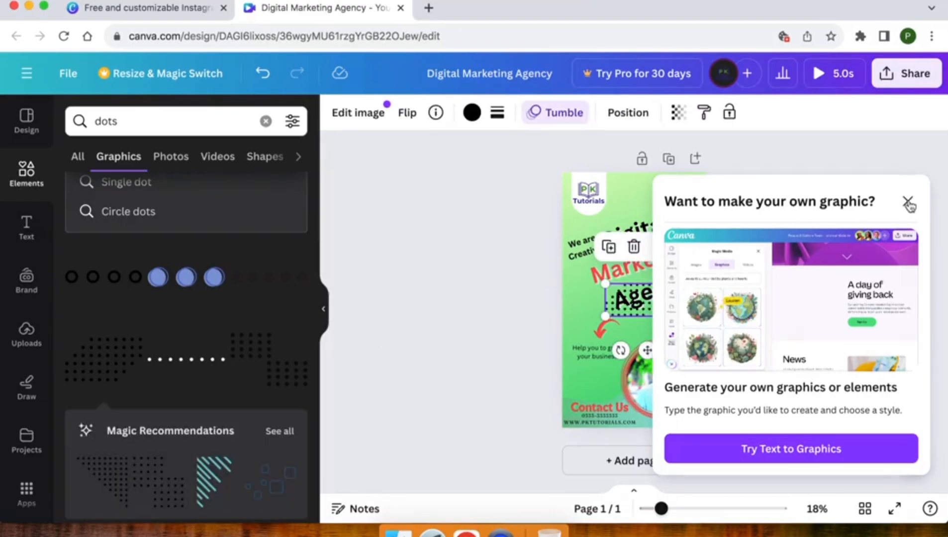
pyautogui.click(909, 203)
pyautogui.moveTo(644, 312); pyautogui.dragTo(685, 194)
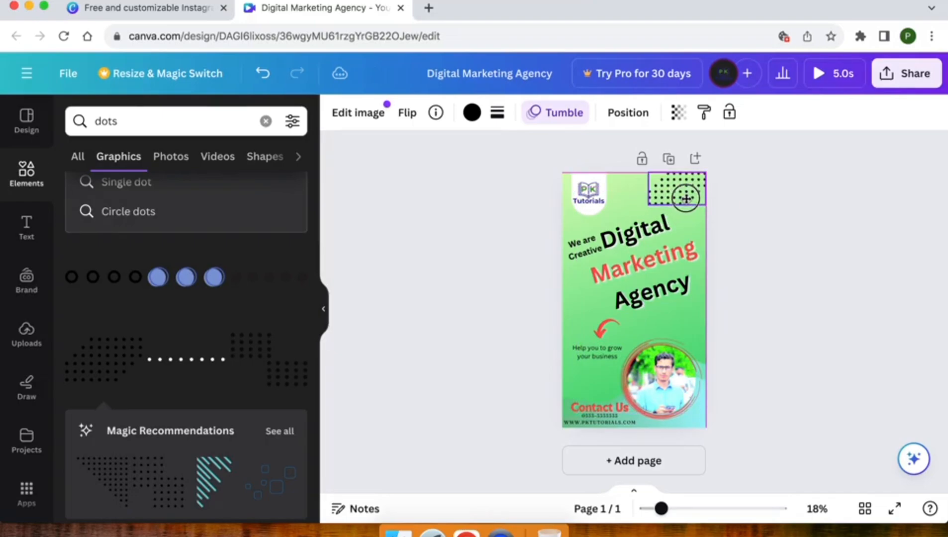
pyautogui.click(515, 212)
# - Download the design as a PNG at 1,080 × 1,920 px
pyautogui.click(902, 82)
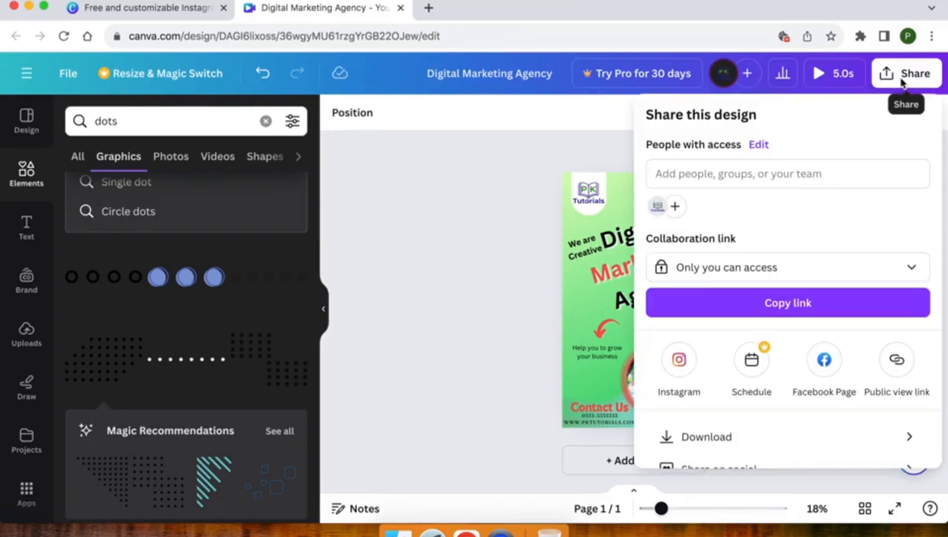
pyautogui.scroll(-2, 721, 338)
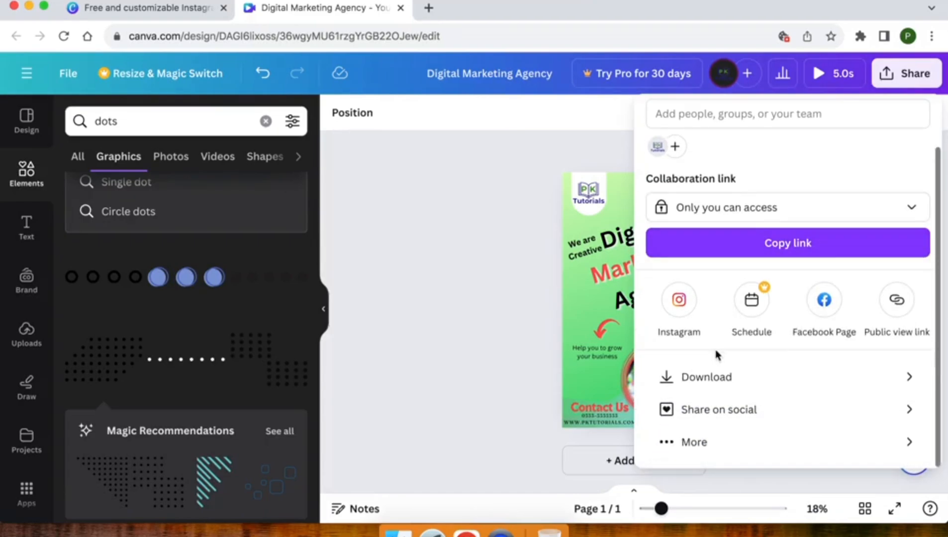
pyautogui.click(717, 384)
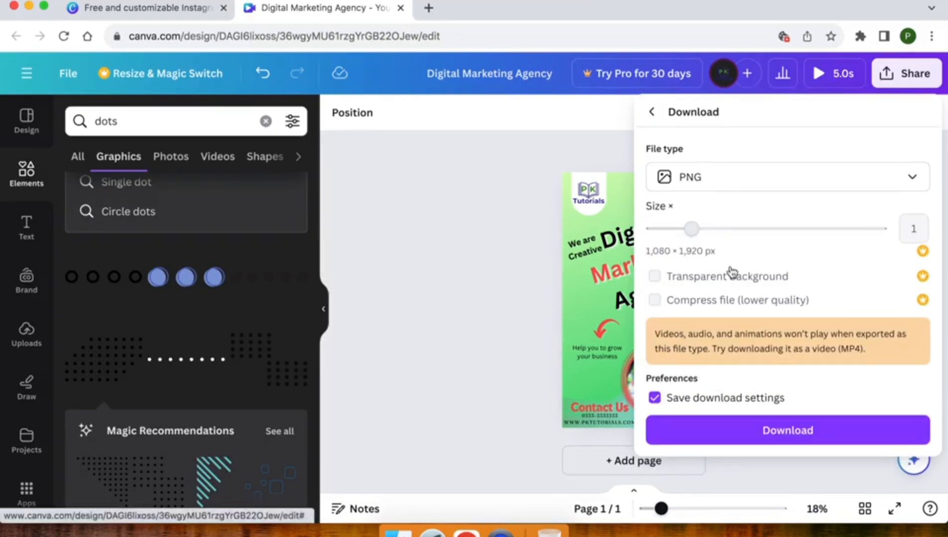
pyautogui.click(757, 432)
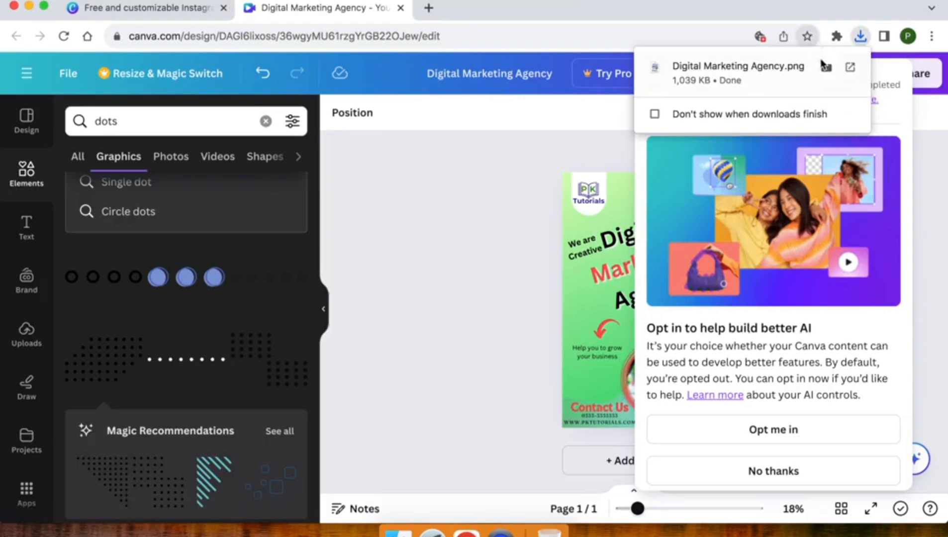
# - Open the downloaded Digital Marketing Agency.png from its folder, inspect it full screen, and close the image and folder
pyautogui.click(818, 70)
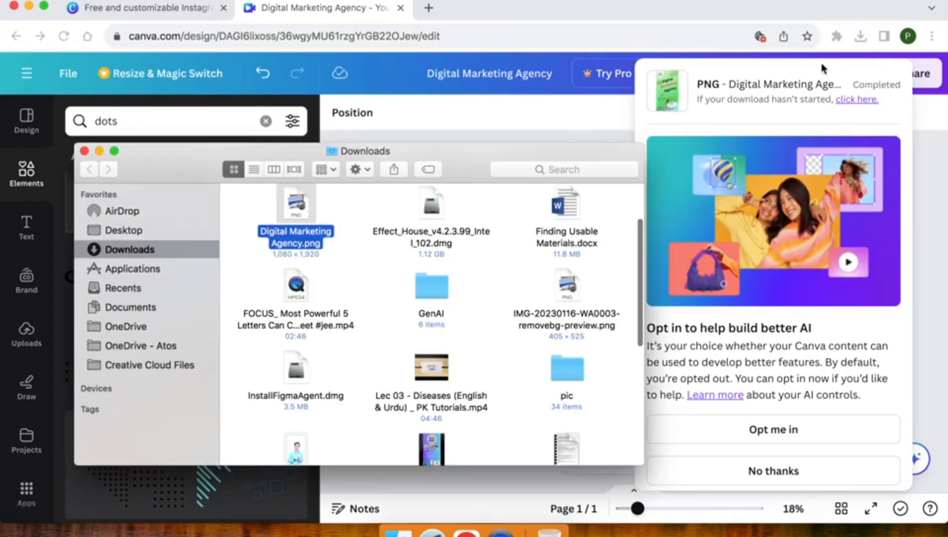
pyautogui.doubleClick(259, 232)
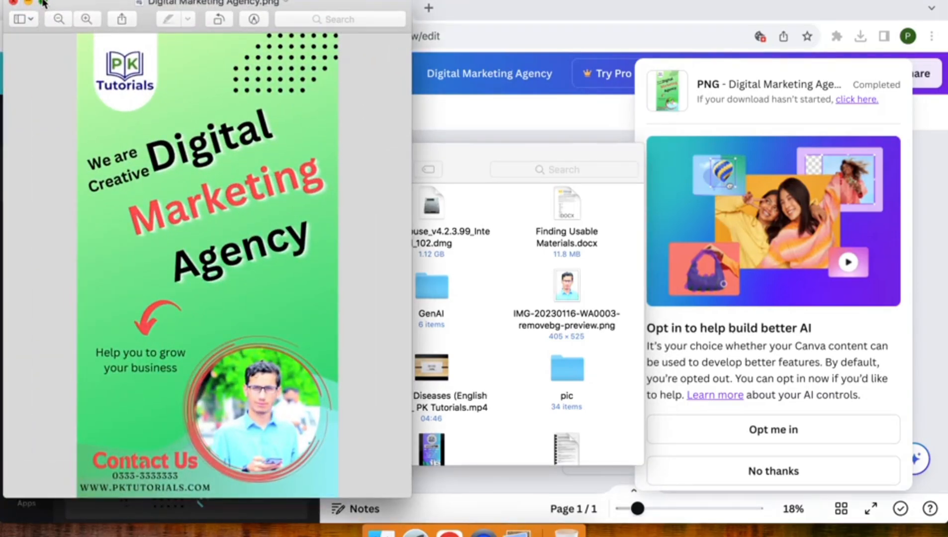
pyautogui.click(43, 4)
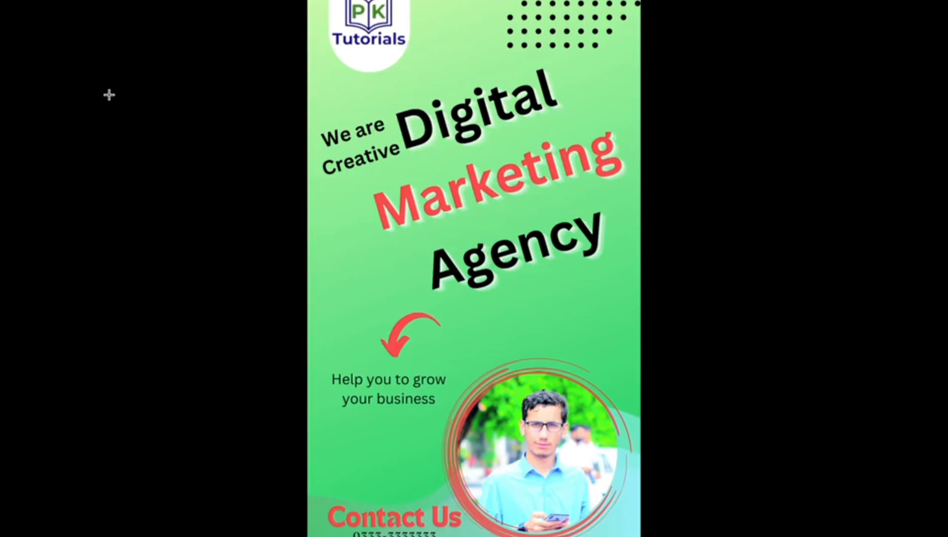
pyautogui.press('Escape')
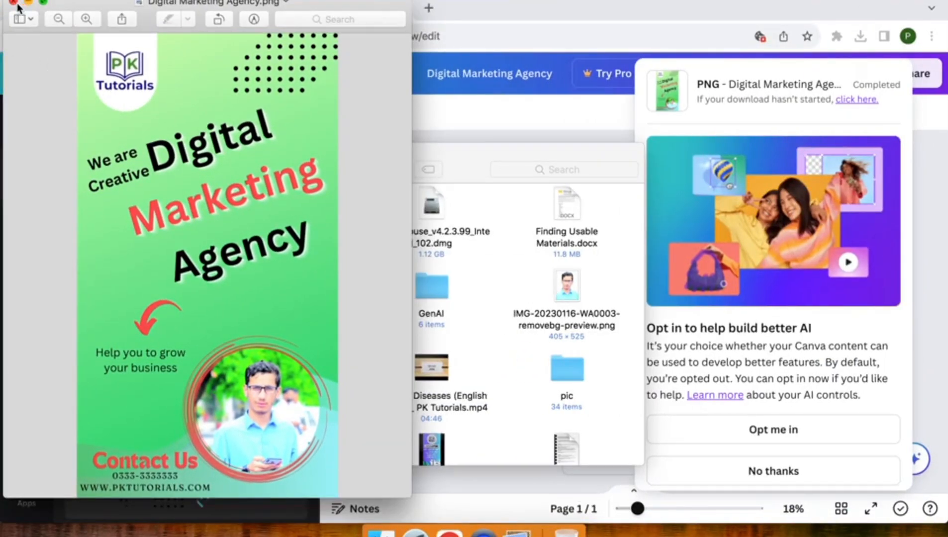
pyautogui.click(14, 5)
pyautogui.click(402, 112)
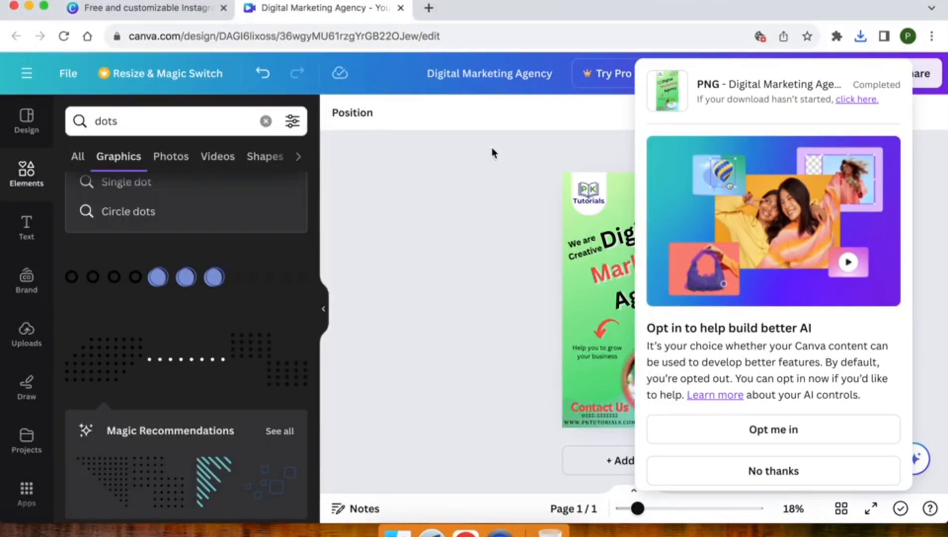